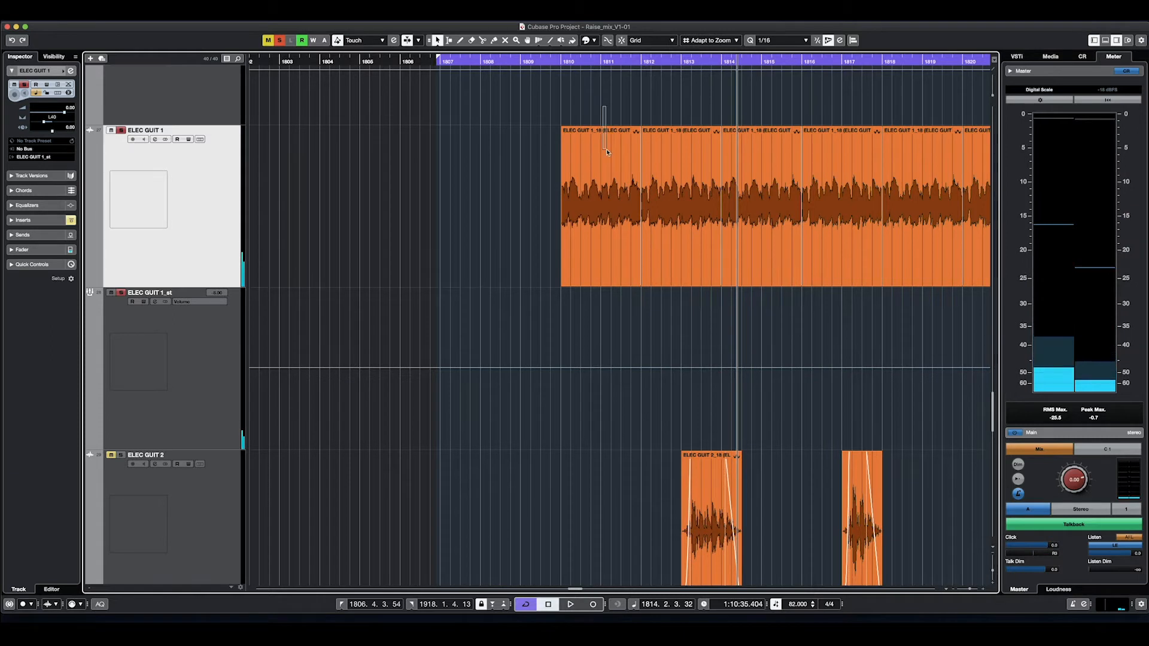
# Step: Examine the repeated two-bar events on the ELEC GUIT 1 track from bar 1810 onward, selecting them one at a time
pyautogui.moveTo(664, 102); pyautogui.dragTo(686, 184)
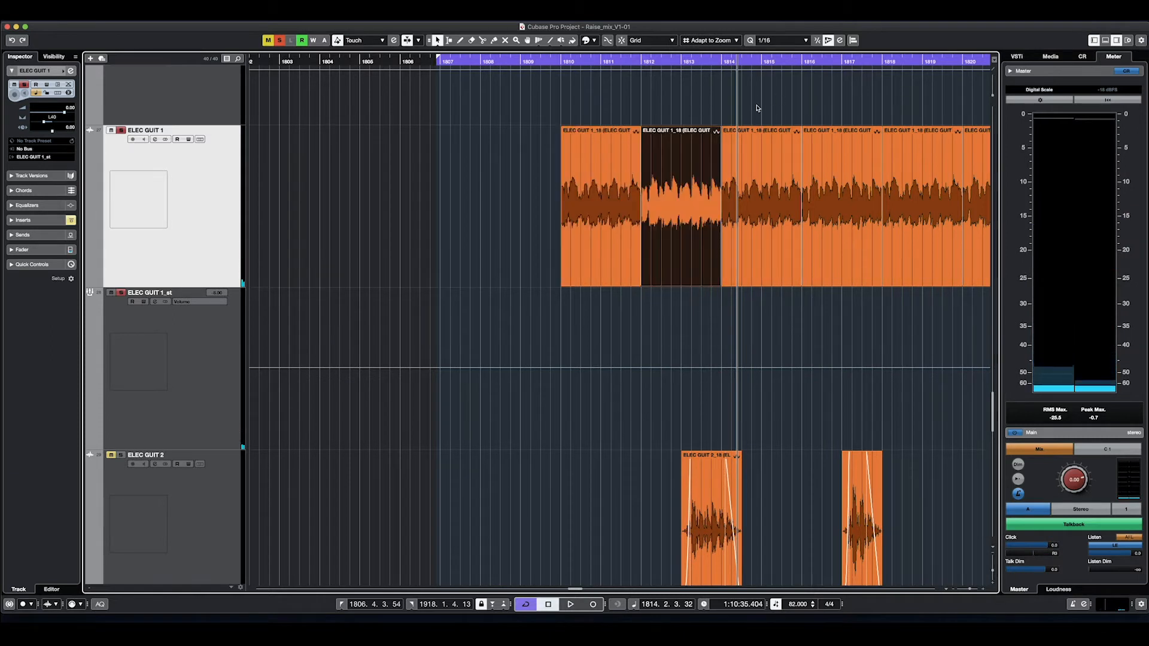
pyautogui.moveTo(761, 105); pyautogui.dragTo(772, 186)
pyautogui.moveTo(835, 101); pyautogui.dragTo(844, 150)
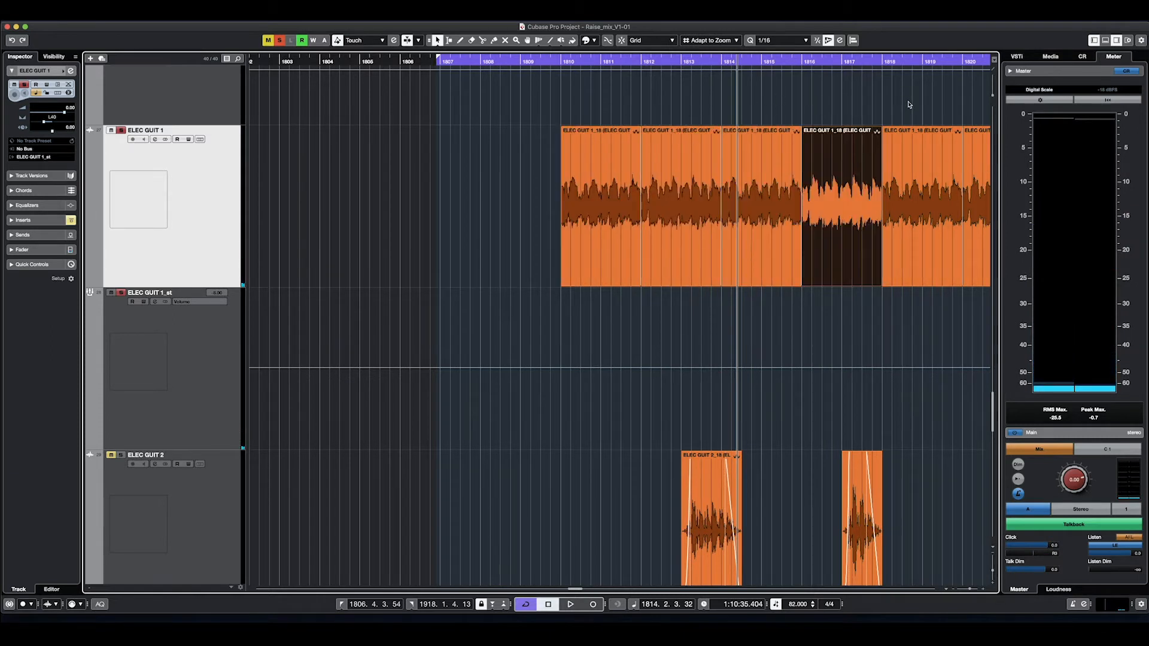
pyautogui.moveTo(908, 103); pyautogui.dragTo(927, 151)
pyautogui.click(648, 109)
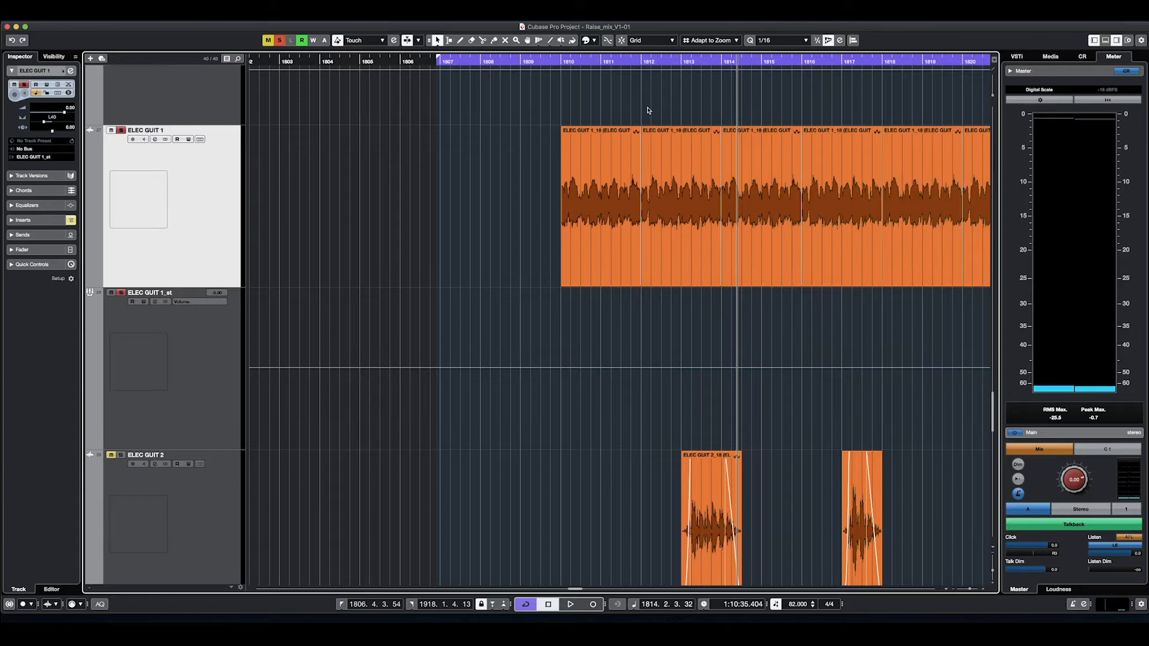
pyautogui.moveTo(584, 101); pyautogui.dragTo(600, 152)
pyautogui.moveTo(660, 100); pyautogui.dragTo(684, 182)
pyautogui.press('h')
pyautogui.hscroll(-5, 554, 277)
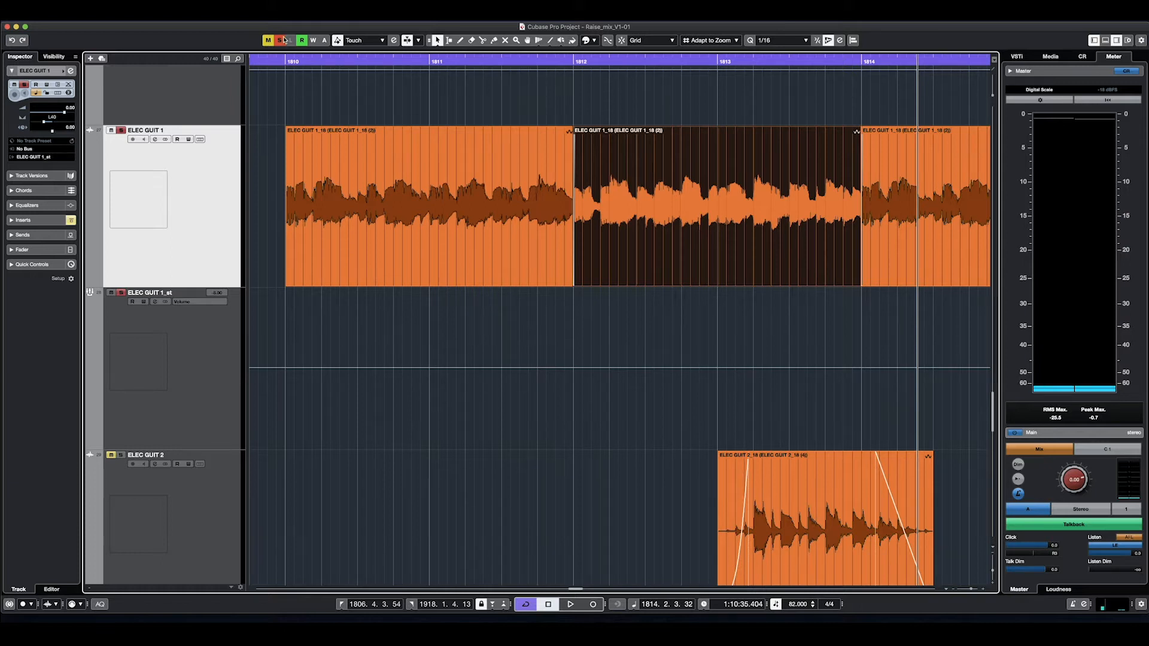
pyautogui.press('g')
pyautogui.press('g')
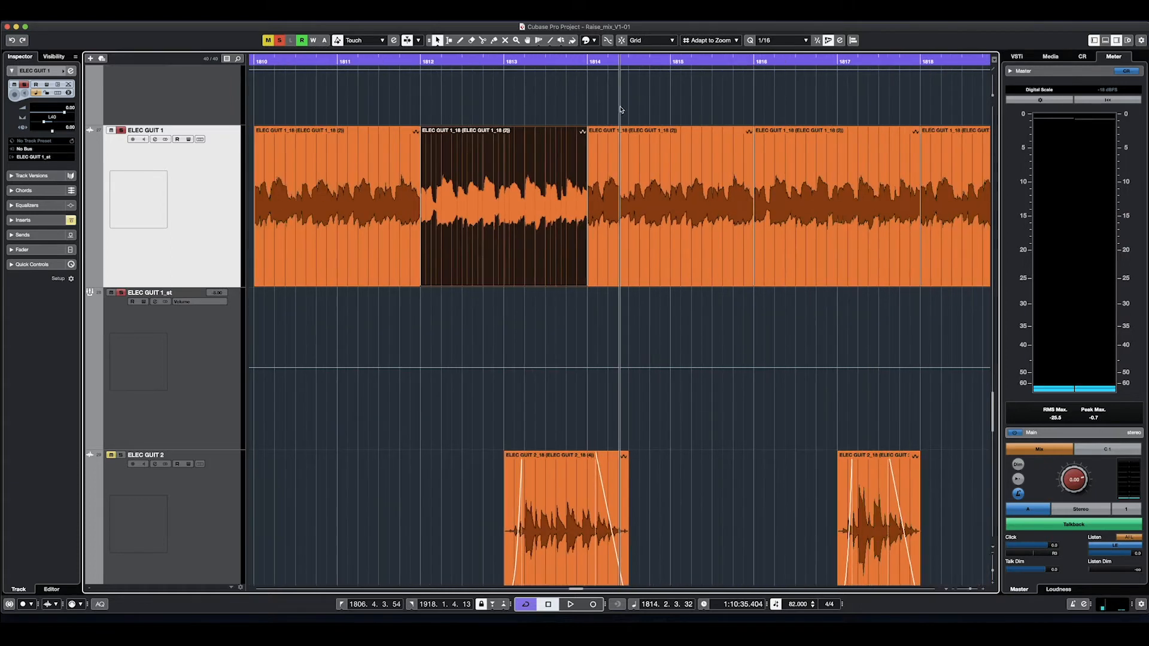
pyautogui.click(404, 209)
pyautogui.click(679, 209)
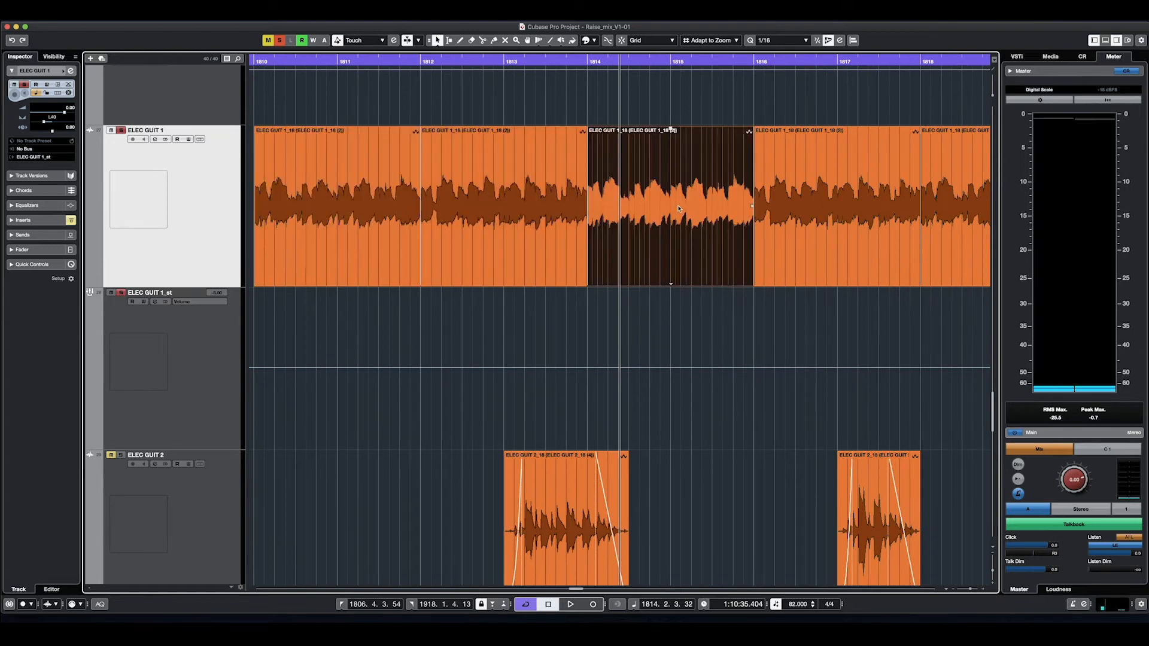
pyautogui.click(550, 226)
pyautogui.click(845, 222)
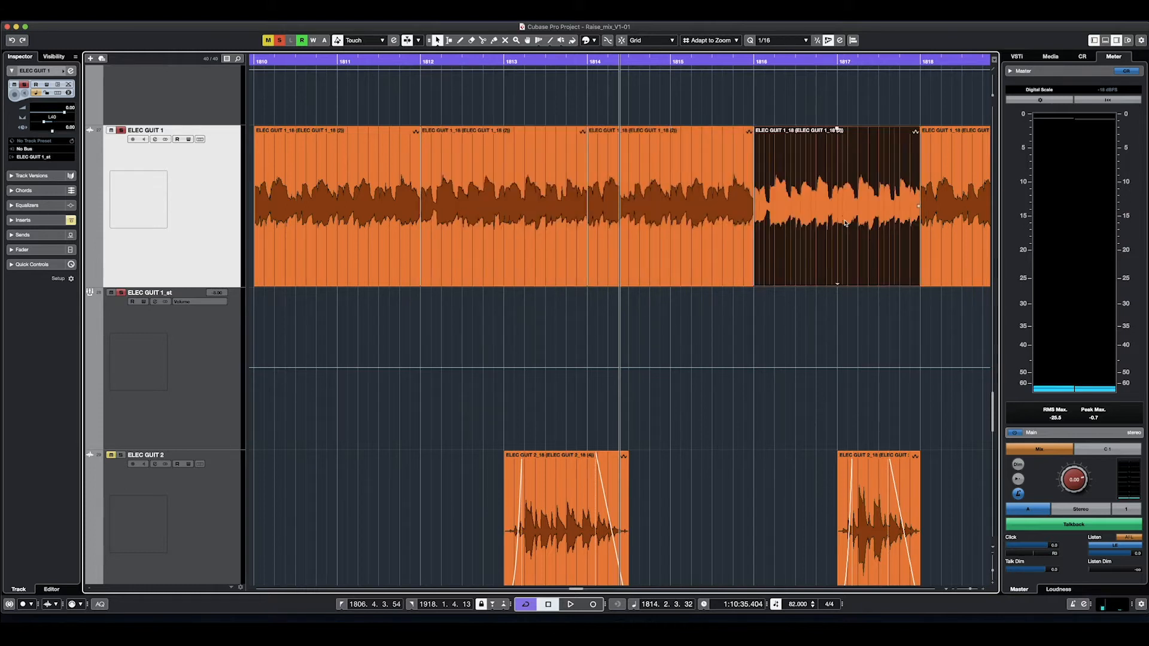
pyautogui.click(419, 110)
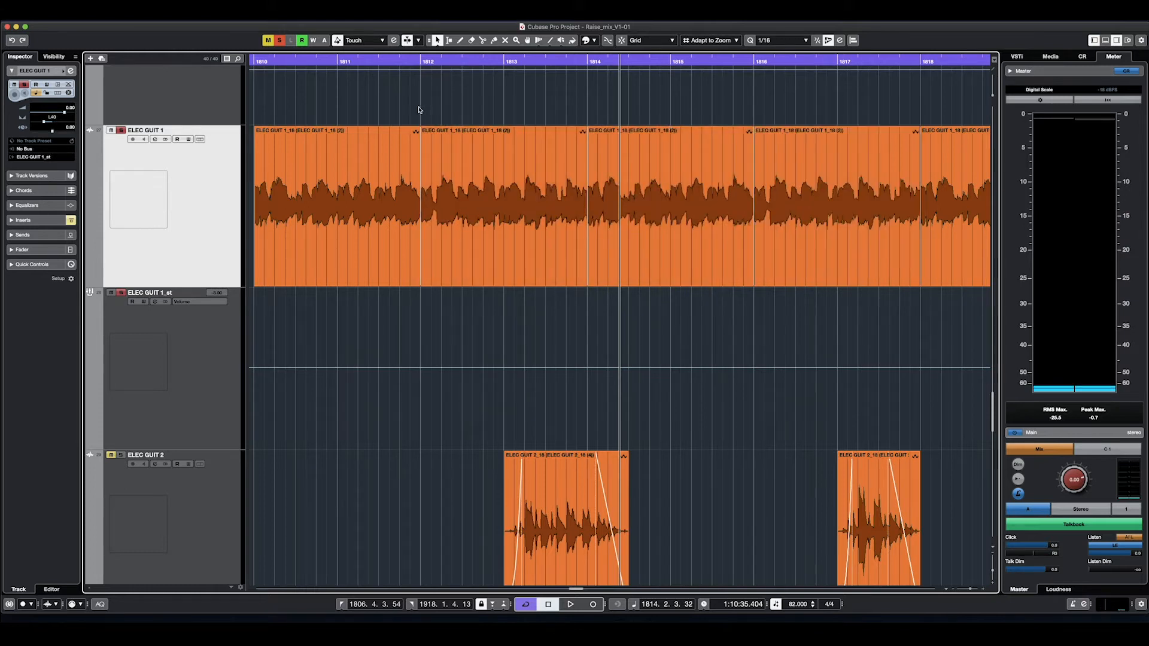
# Step: Open the ELEC GUIT 1 event at bar 1810 in the Sample Editor and enable Free Warp in the AudioWarp settings
pyautogui.click(249, 63)
pyautogui.click(299, 176)
pyautogui.doubleClick(299, 175)
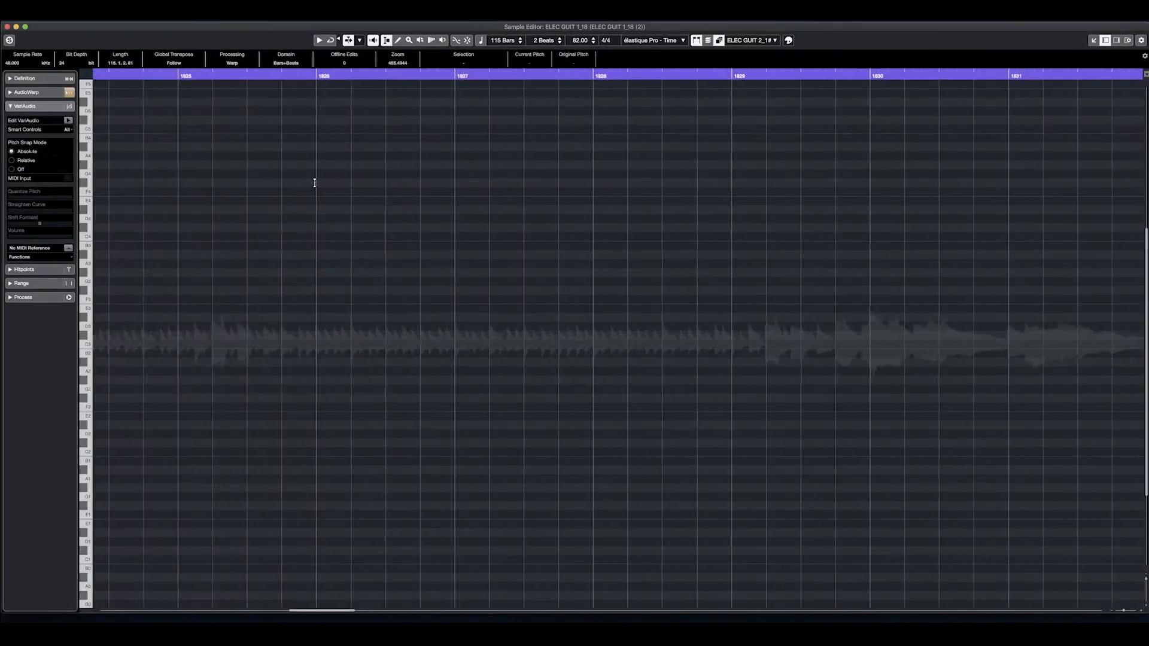
pyautogui.click(27, 93)
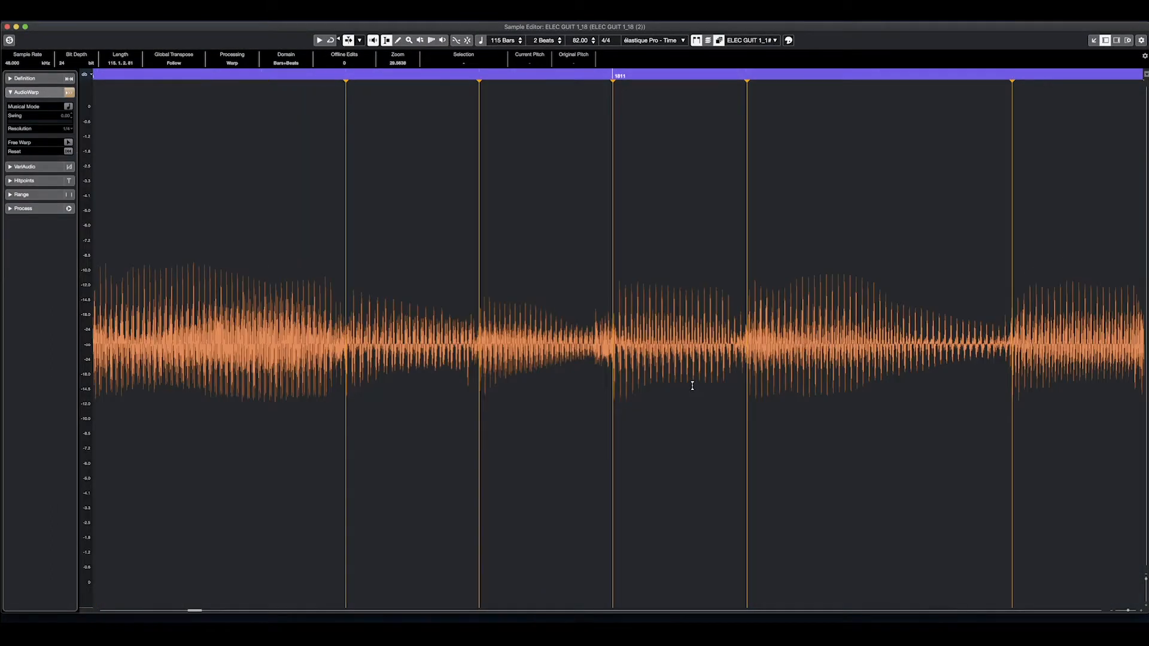
pyautogui.press('g')
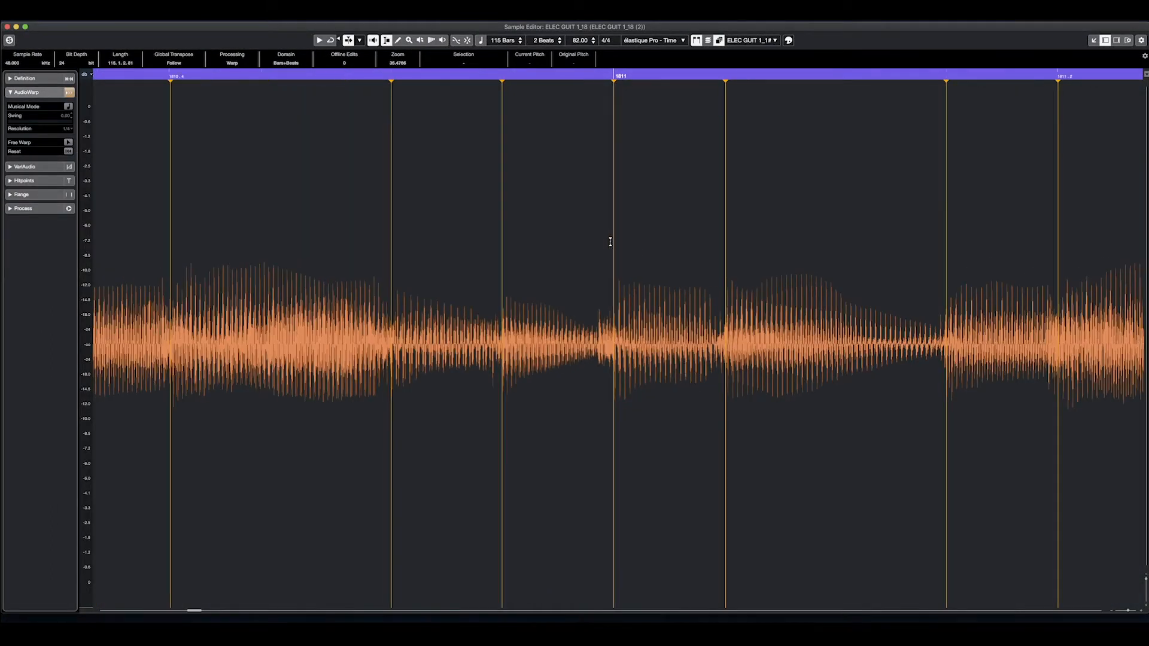
pyautogui.click(68, 142)
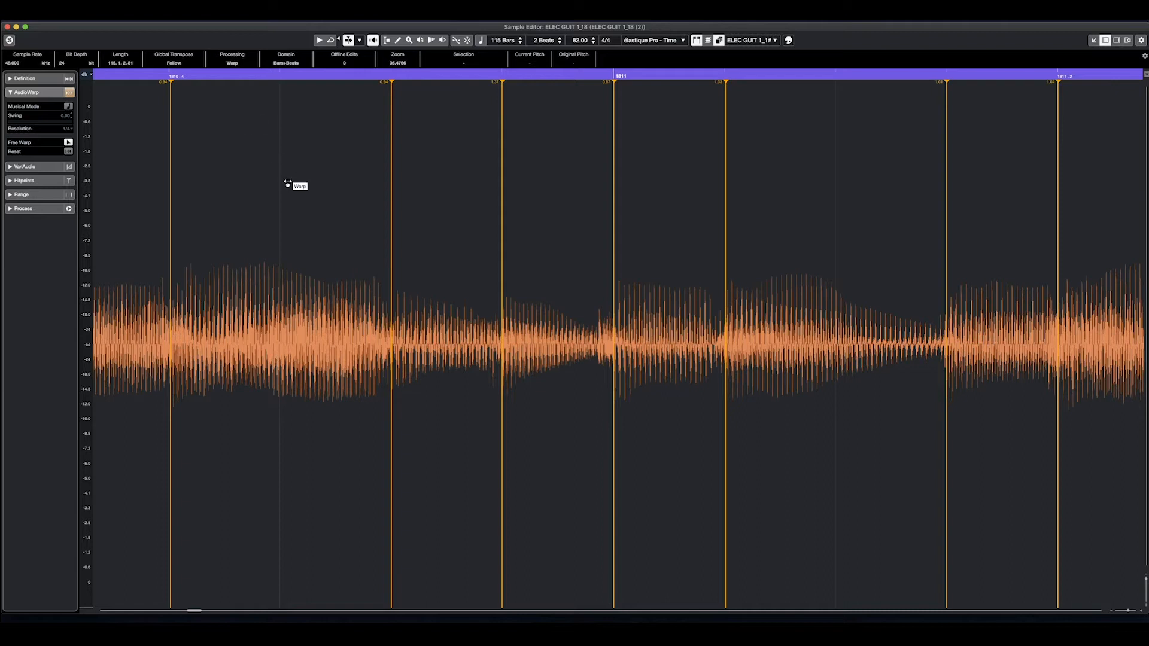
# Step: Examine the warp markers between bars 1810 and 1812 and play back the start of the event
pyautogui.press('g')
pyautogui.press('g')
pyautogui.press('g')
pyautogui.press('g')
pyautogui.press('g')
pyautogui.press('g')
pyautogui.press('g')
pyautogui.press('g')
pyautogui.press('g')
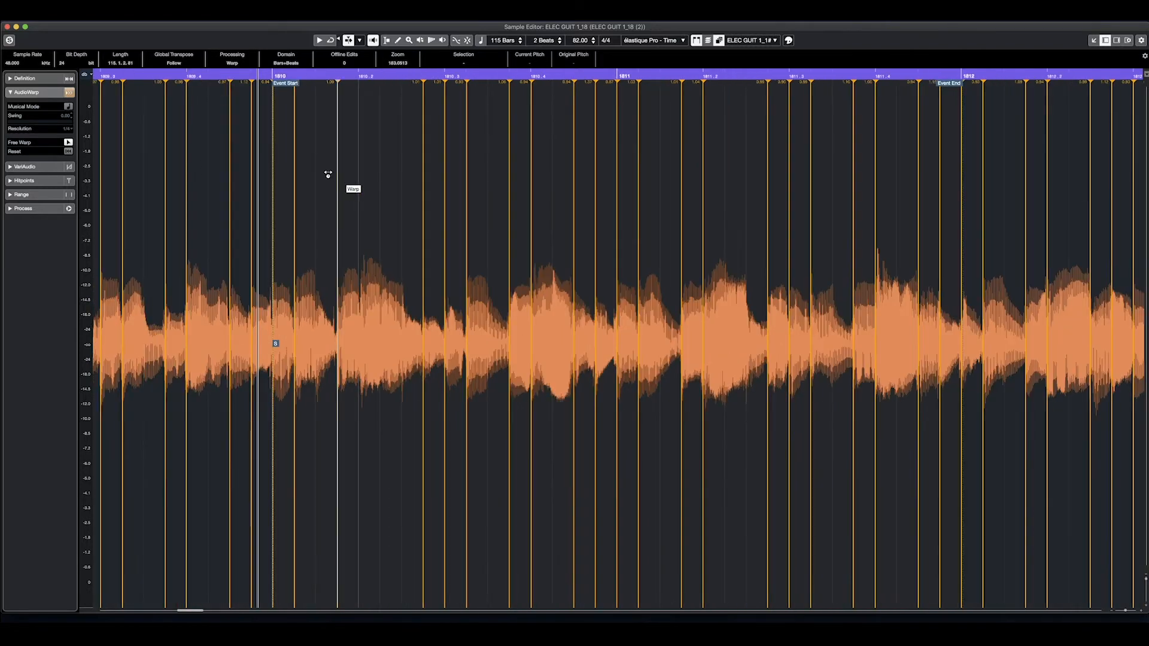
pyautogui.press('h')
pyautogui.press('h')
pyautogui.press('h')
pyautogui.press('h')
pyautogui.press('h')
pyautogui.press('h')
pyautogui.press('h')
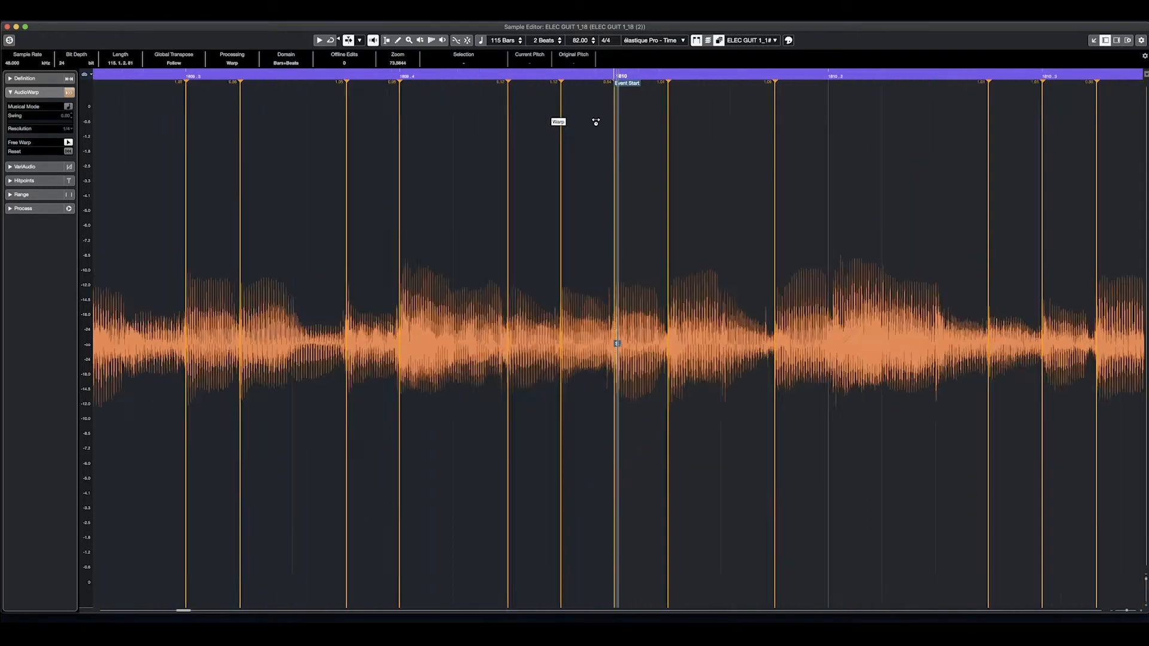
pyautogui.press('space')
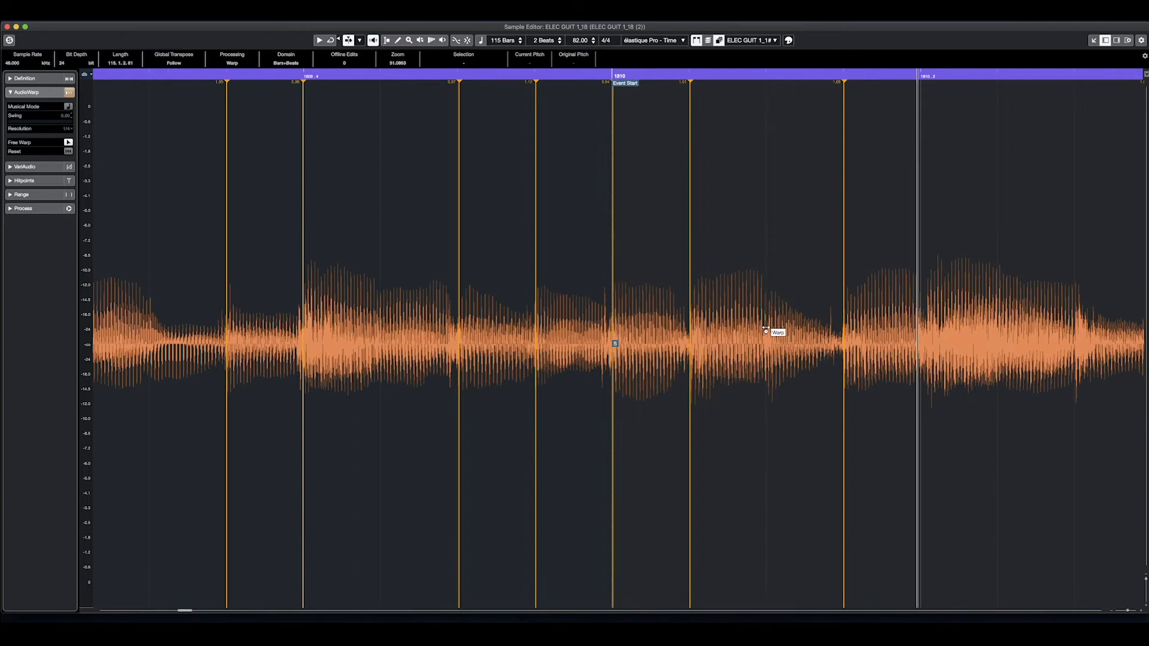
# Step: Add a warp marker on the transient just after bar 1810 beat 2, align it to the beat and play the result
pyautogui.click(927, 319)
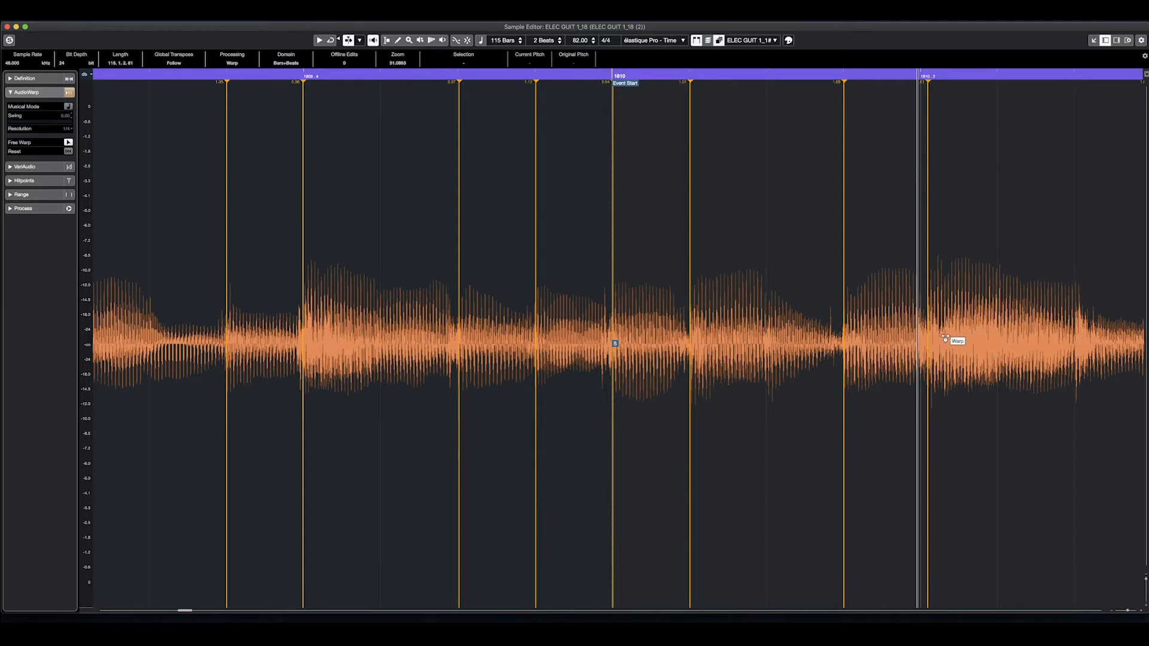
pyautogui.press('q')
pyautogui.press('super+z')
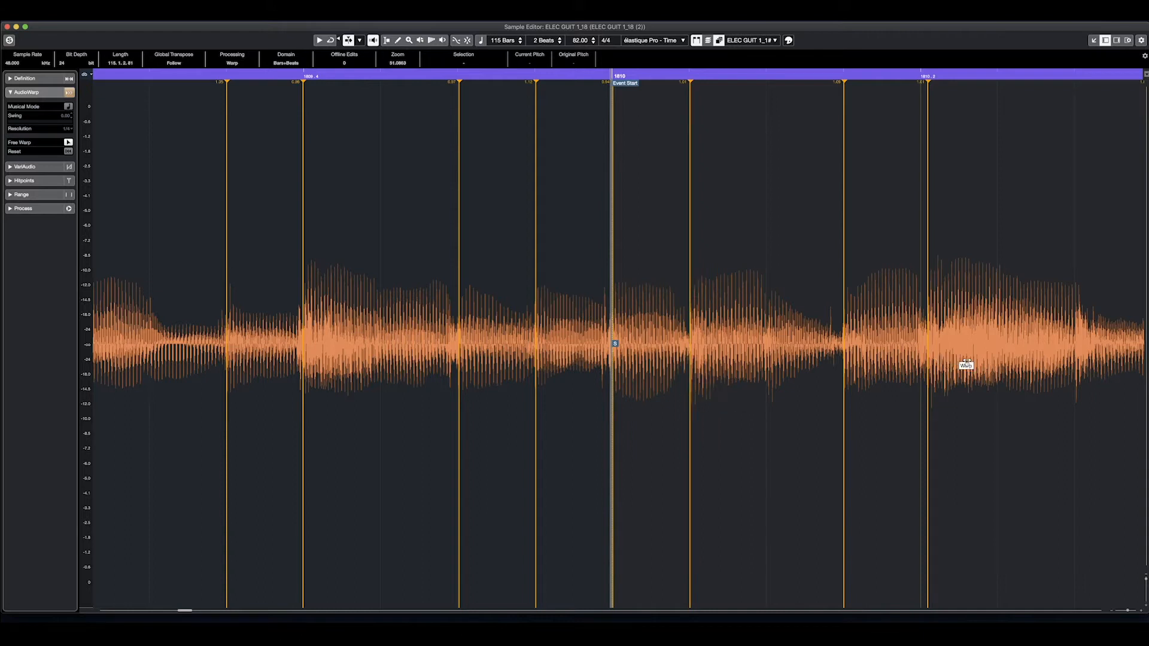
pyautogui.moveTo(927, 321); pyautogui.dragTo(922, 325)
pyautogui.press('space')
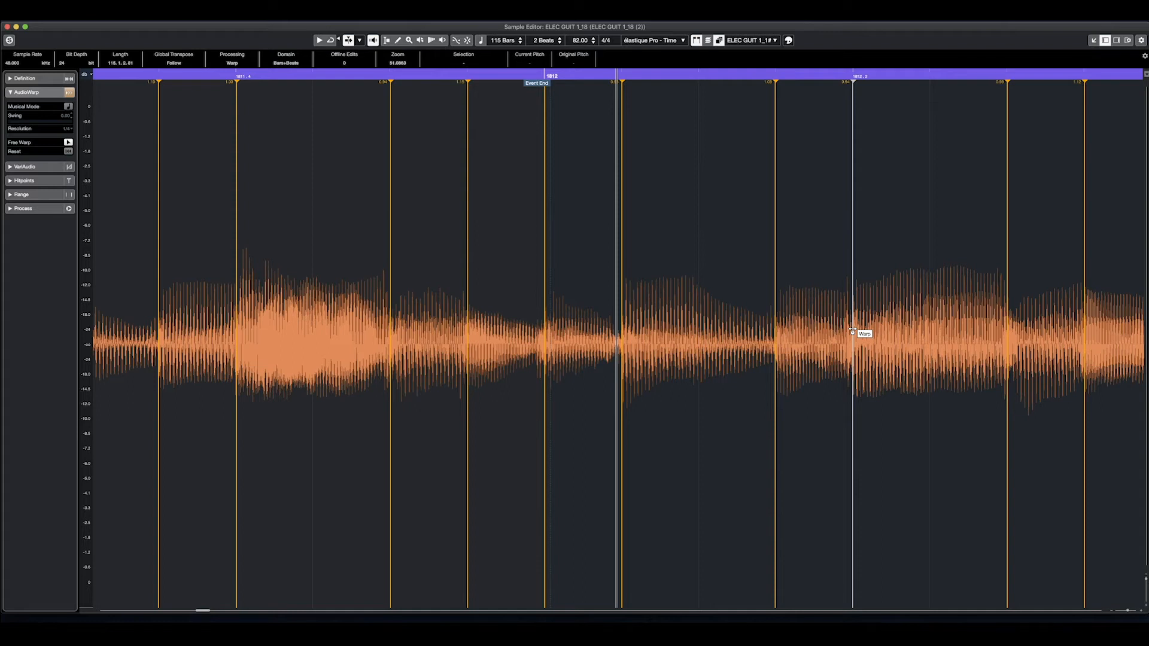
# Step: Fine-tune the warp marker at bar 1812 beat 2 so the transient sits on the beat
pyautogui.moveTo(852, 330)
pyautogui.mouseDown()
pyautogui.moveTo(874, 334)
pyautogui.moveTo(843, 336)
pyautogui.moveTo(852, 338)
pyautogui.mouseUp()
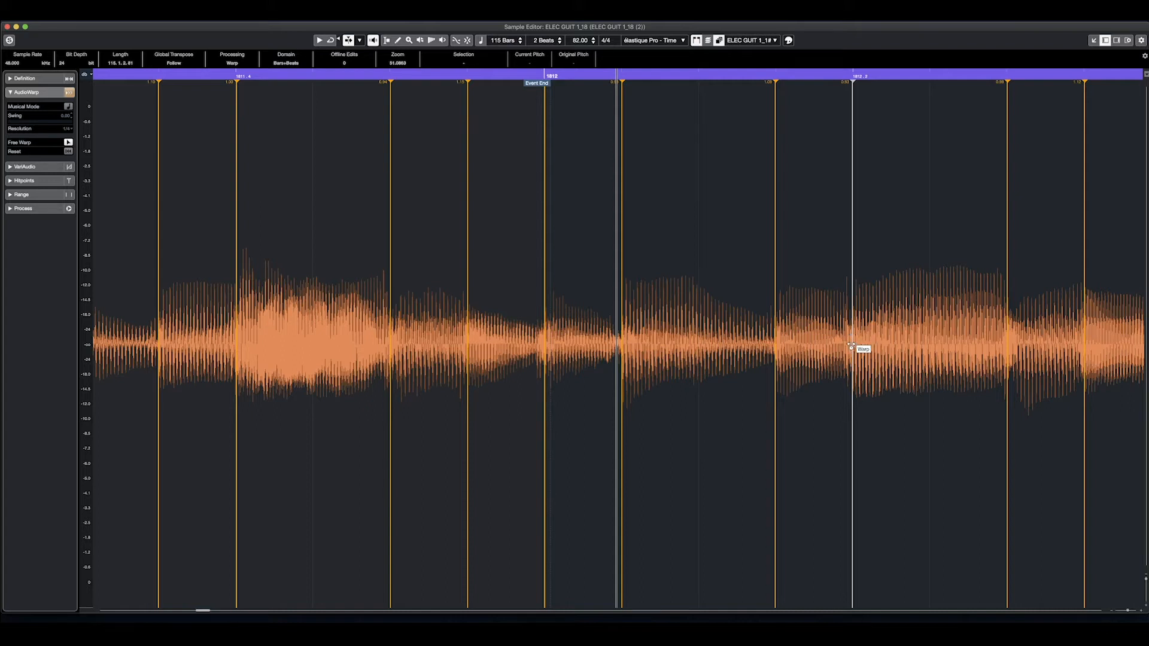
pyautogui.moveTo(851, 347); pyautogui.dragTo(854, 349)
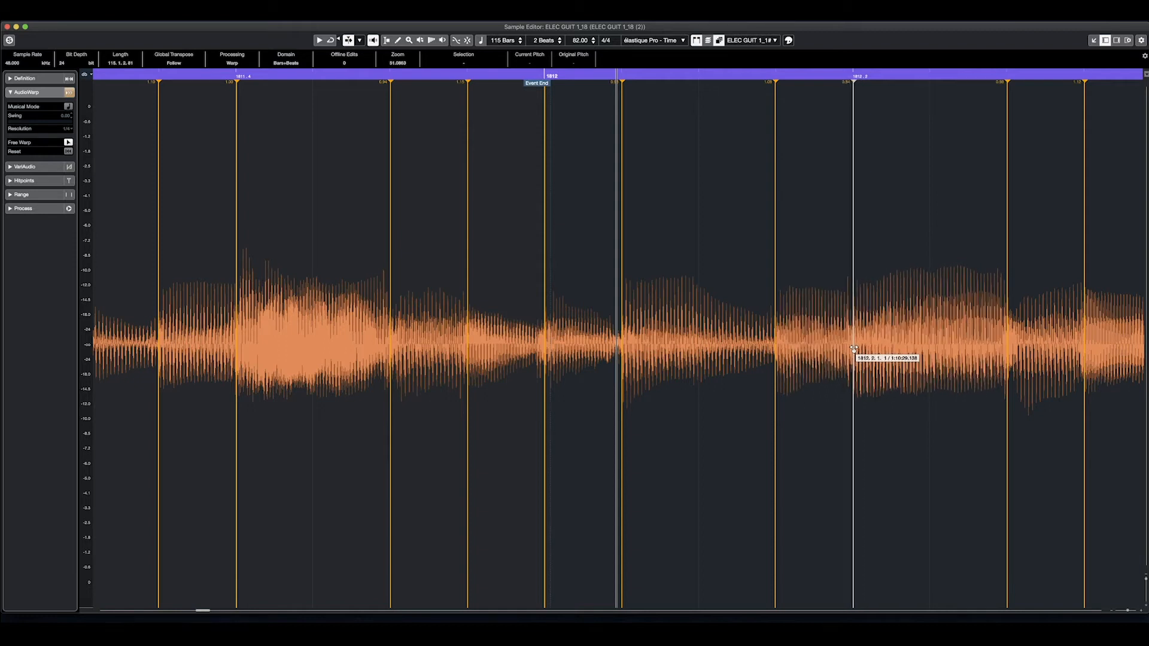
pyautogui.moveTo(854, 348); pyautogui.dragTo(854, 350)
pyautogui.moveTo(854, 350); pyautogui.dragTo(854, 351)
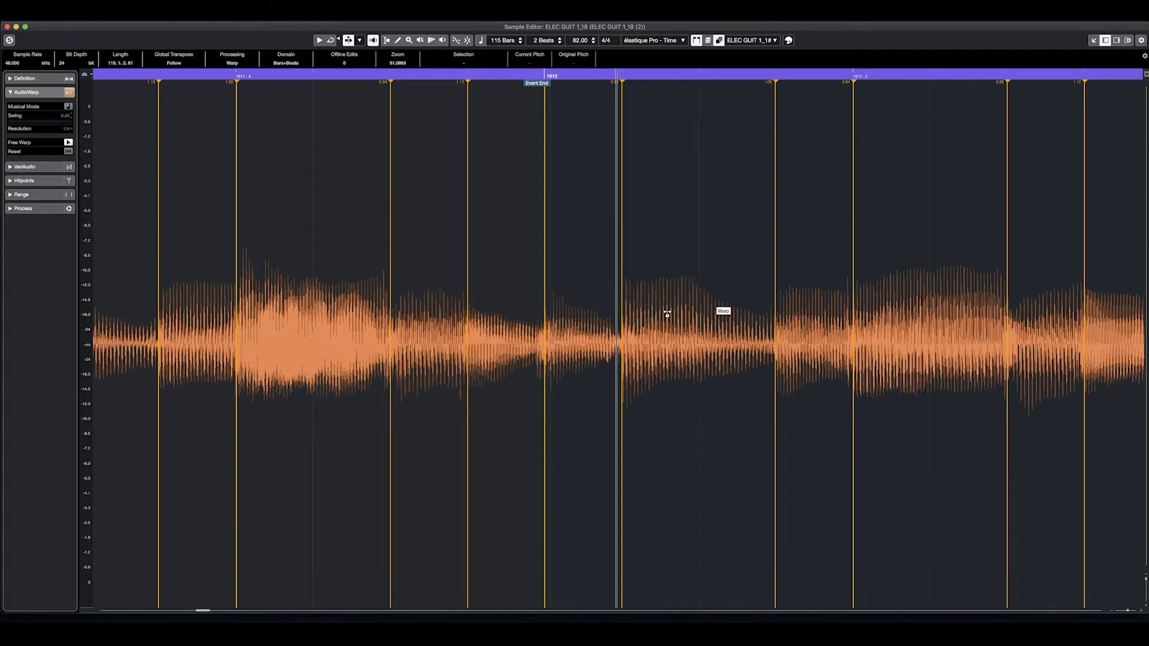
# Step: Return to the project window and examine the ELEC GUIT 1 events across the wider arrangement from bar 1809
pyautogui.moveTo(2, 621)
pyautogui.click(347, 413)
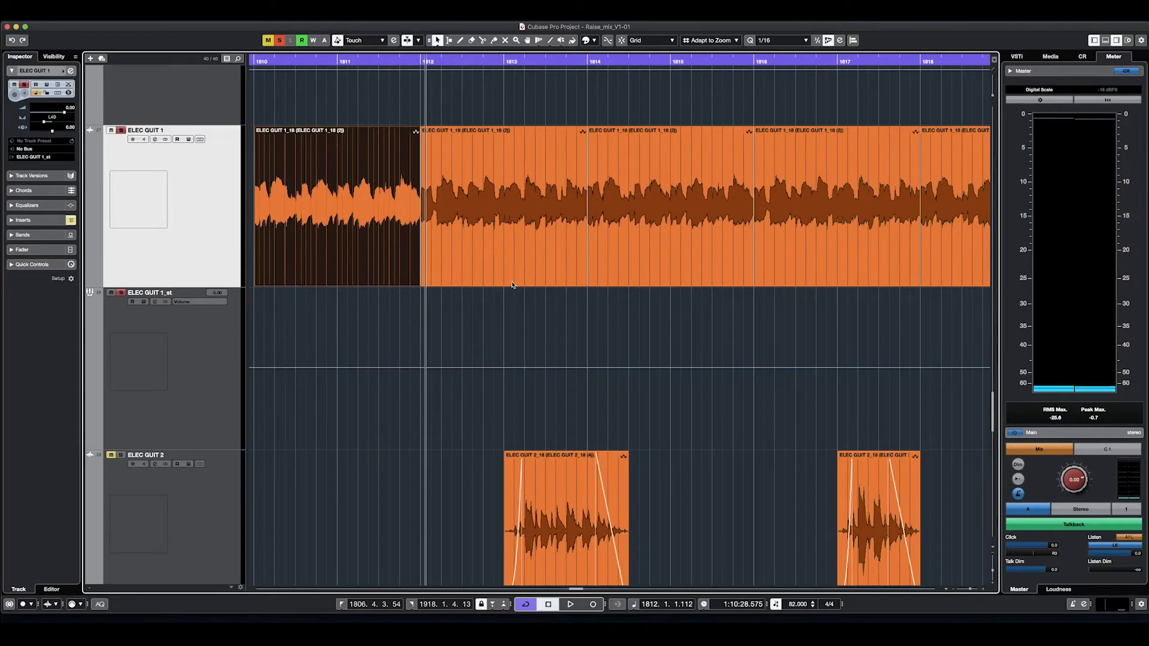
pyautogui.press('g')
pyautogui.press('g')
pyautogui.press('g')
pyautogui.press('g')
pyautogui.press('g')
pyautogui.press('g')
pyautogui.press('g')
pyautogui.press('g')
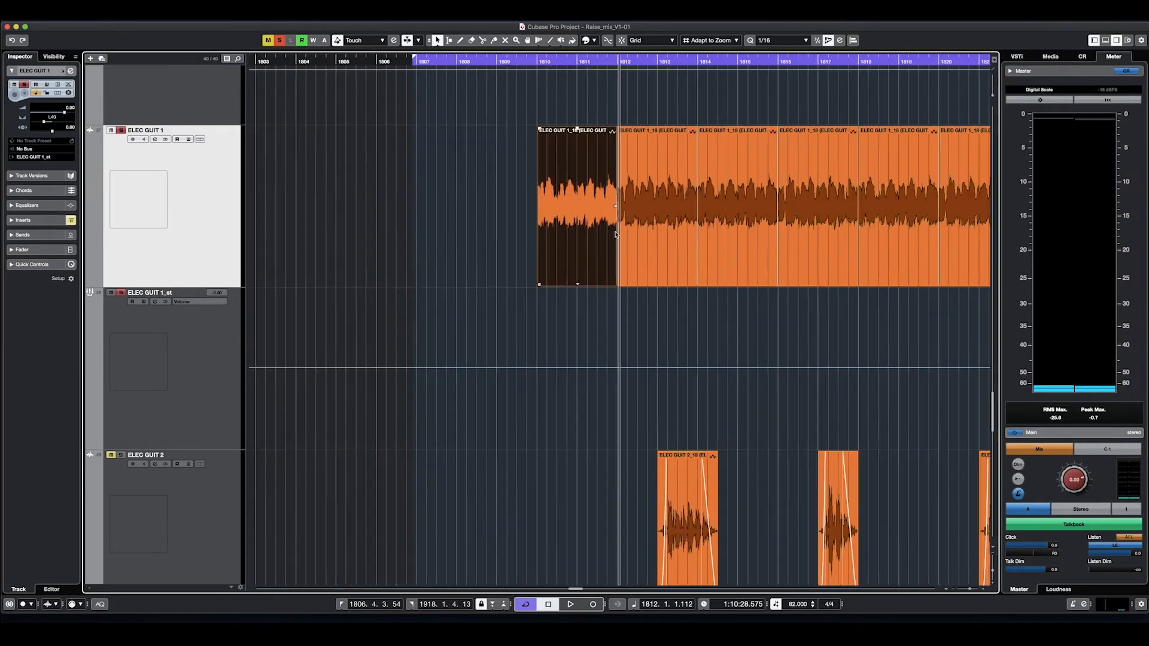
pyautogui.press('g')
pyautogui.press('g')
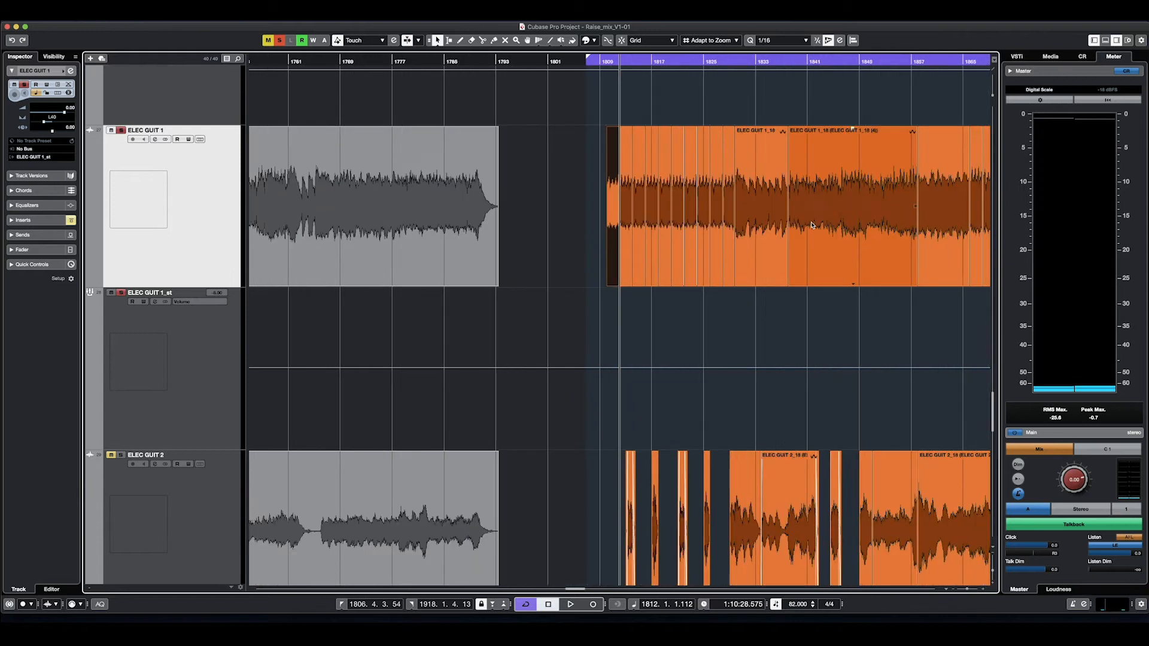
pyautogui.press('g')
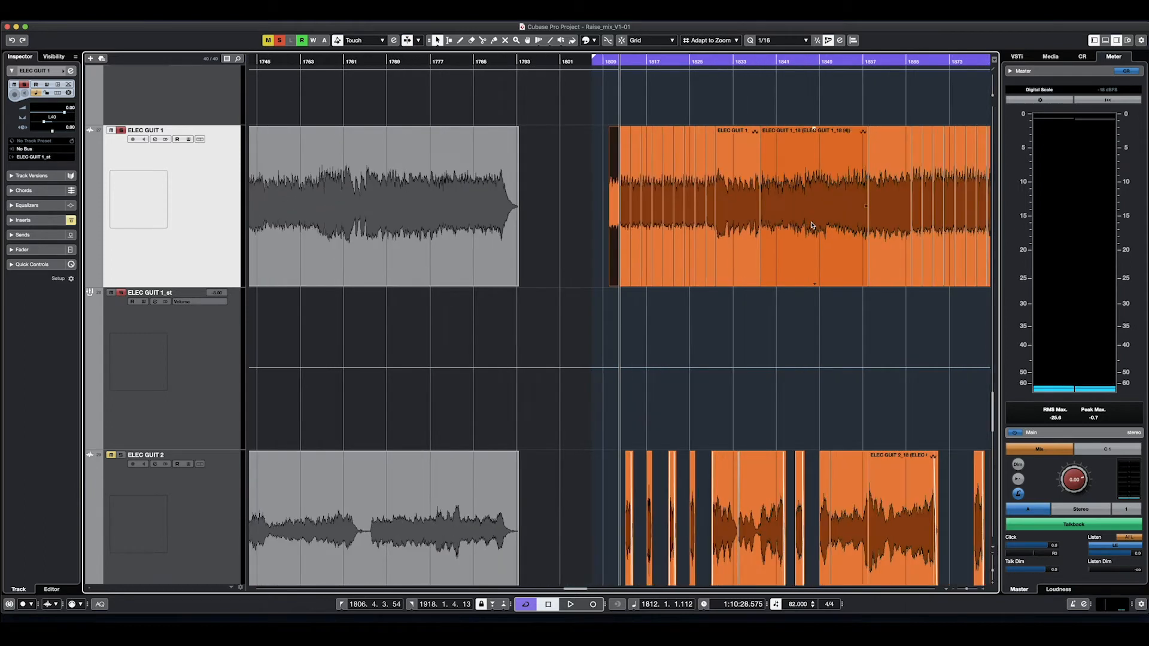
# Step: Play the soloed ELEC GUIT 1 track from about bar 1829
pyautogui.click(608, 59)
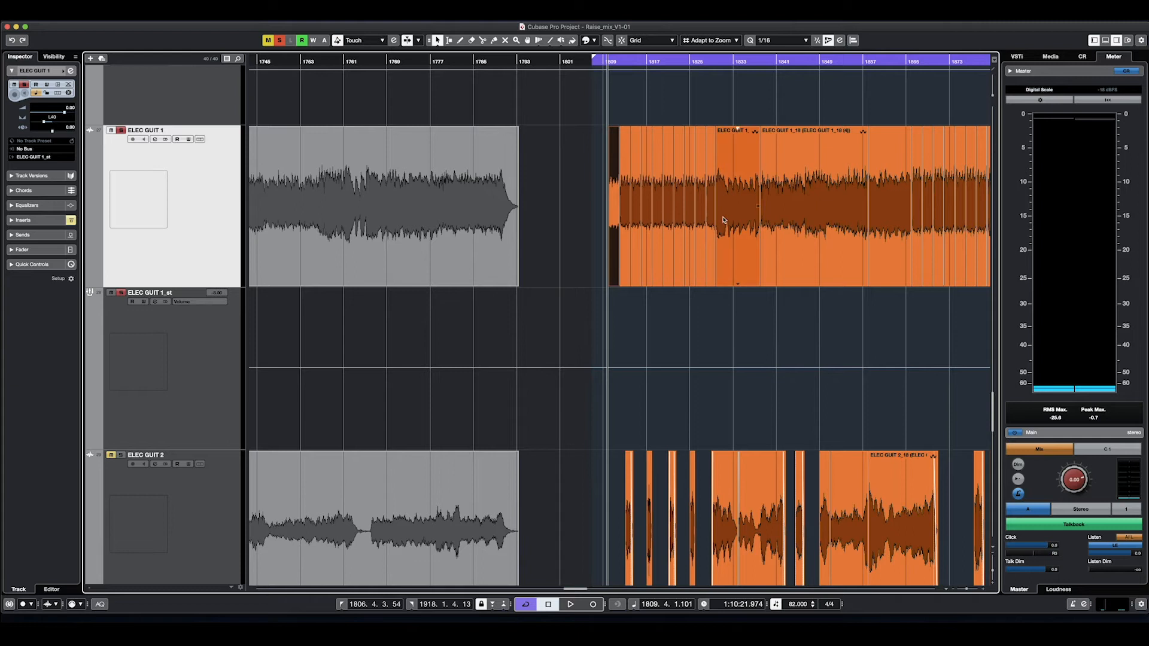
pyautogui.click(709, 60)
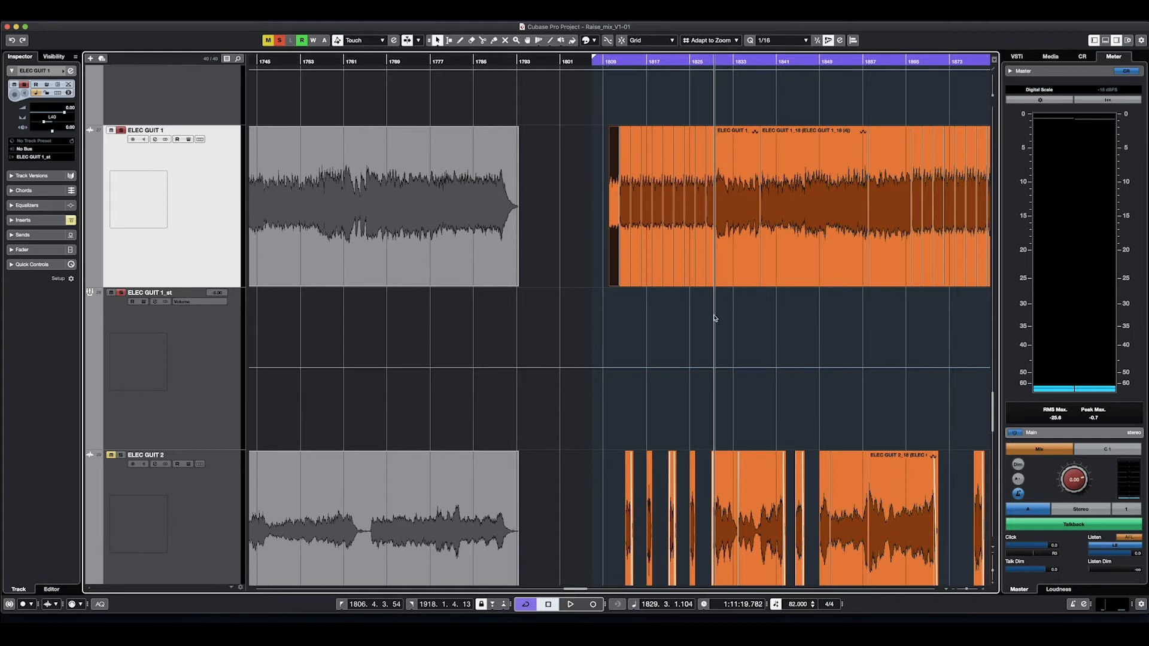
pyautogui.press('space')
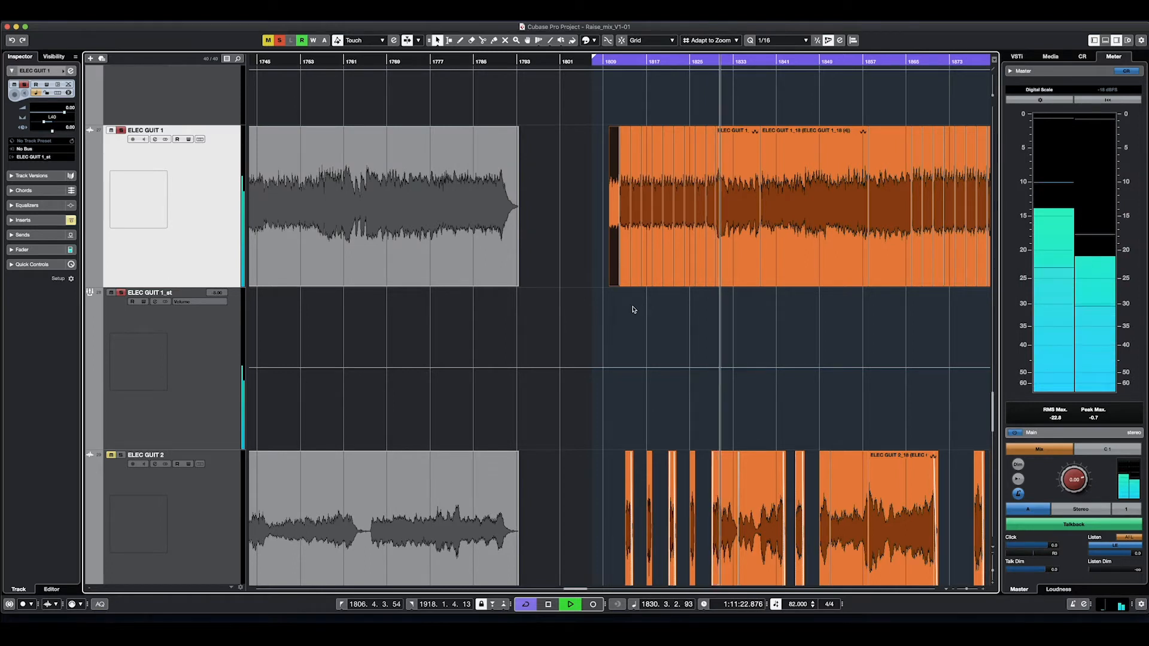
# Step: Open the longer ELEC GUIT 1 event following the two-bar loops in the Sample Editor and play it from just before bar 1832
pyautogui.doubleClick(707, 257)
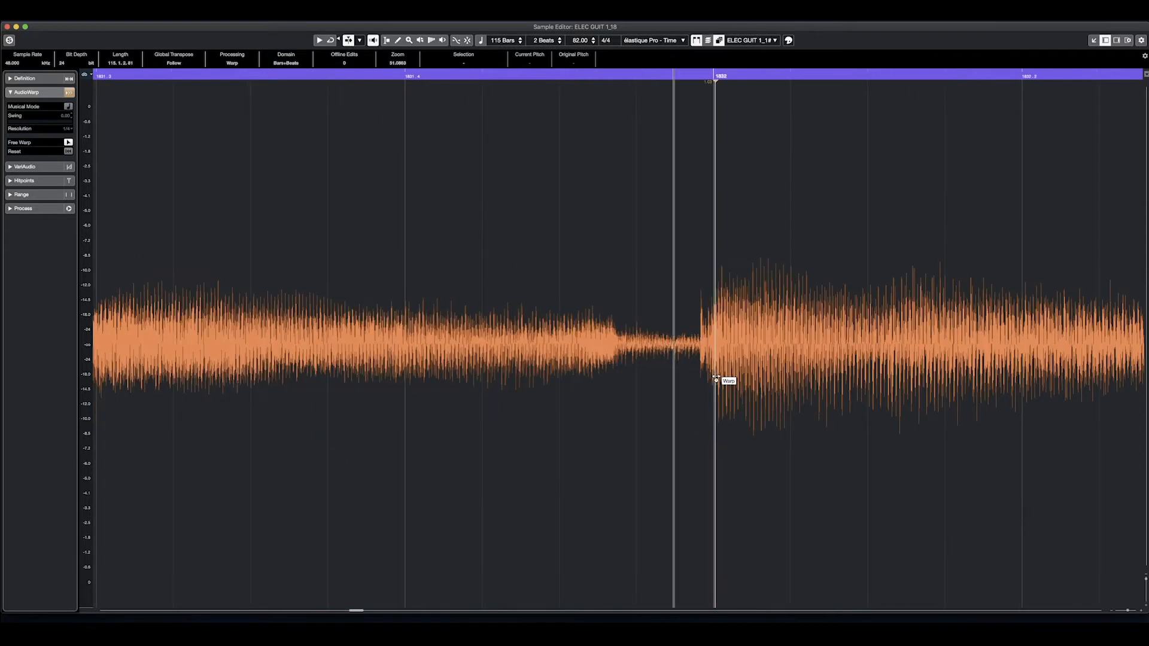
pyautogui.press('g')
pyautogui.press('g')
pyautogui.press('g')
pyautogui.press('g')
pyautogui.press('g')
pyautogui.press('g')
pyautogui.press('g')
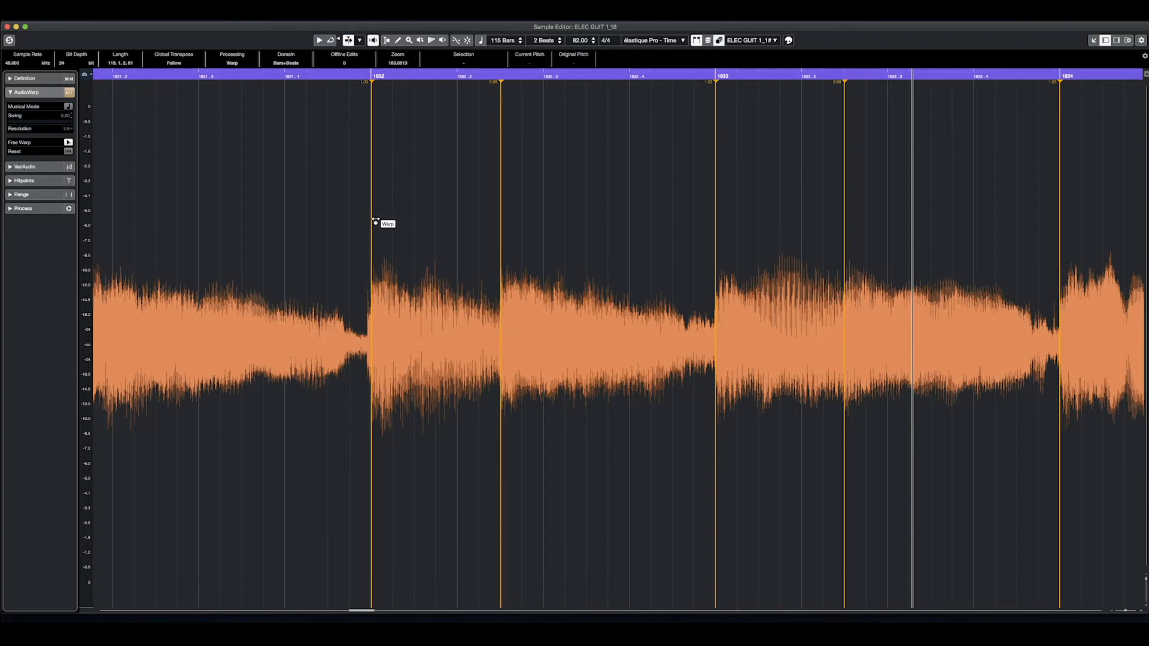
pyautogui.click(358, 73)
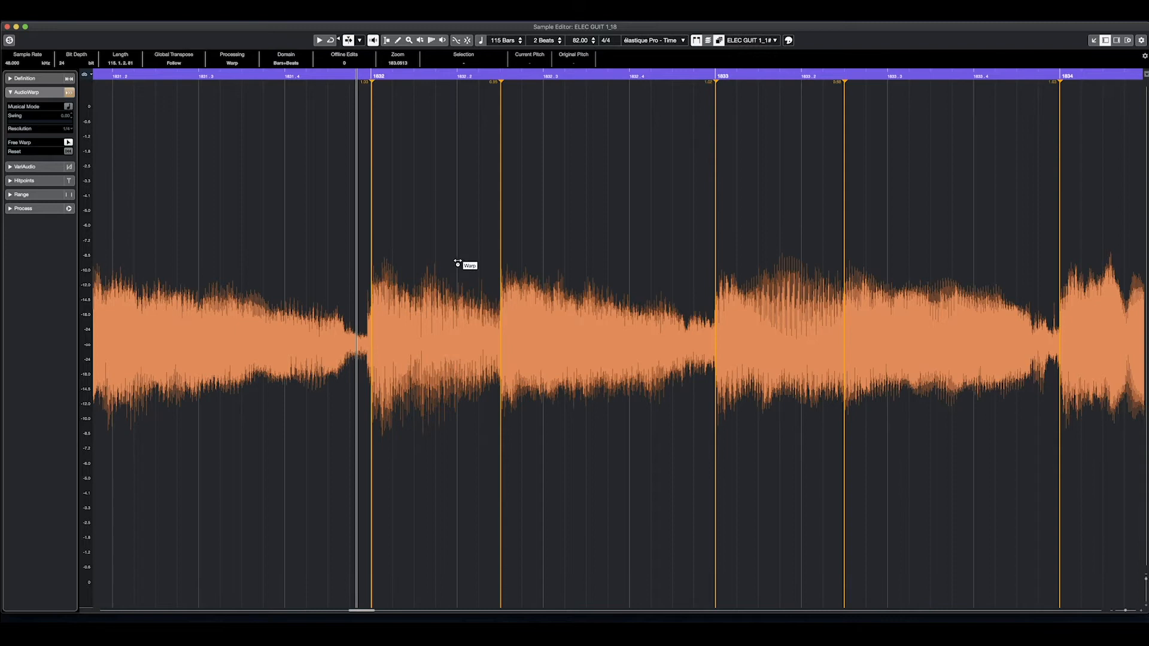
pyautogui.press('space')
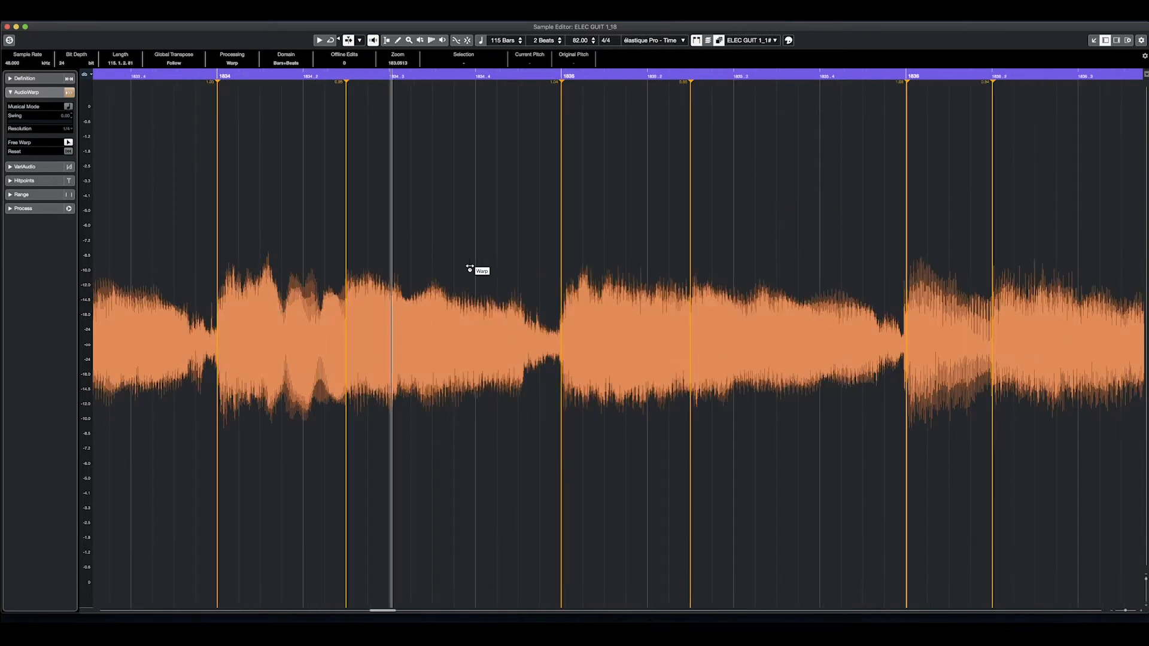
# Step: Return to the project window, deselect the guitar event and set the playback position to about bar 1809
pyautogui.hotkey('ctrl', 'Up')
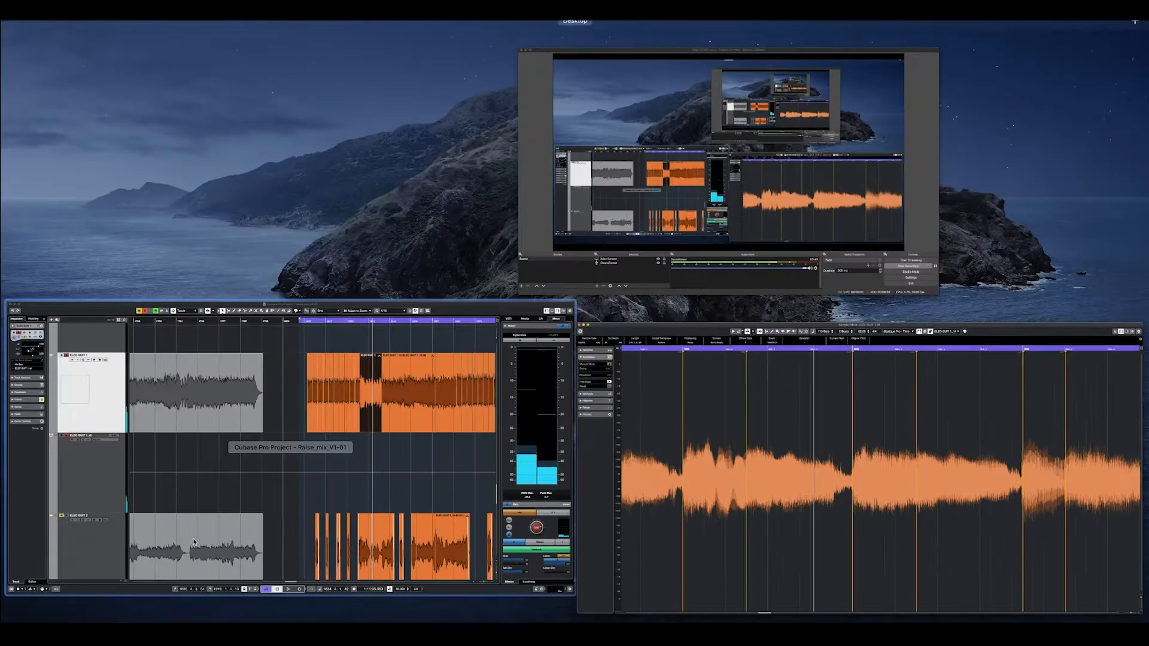
pyautogui.click(434, 453)
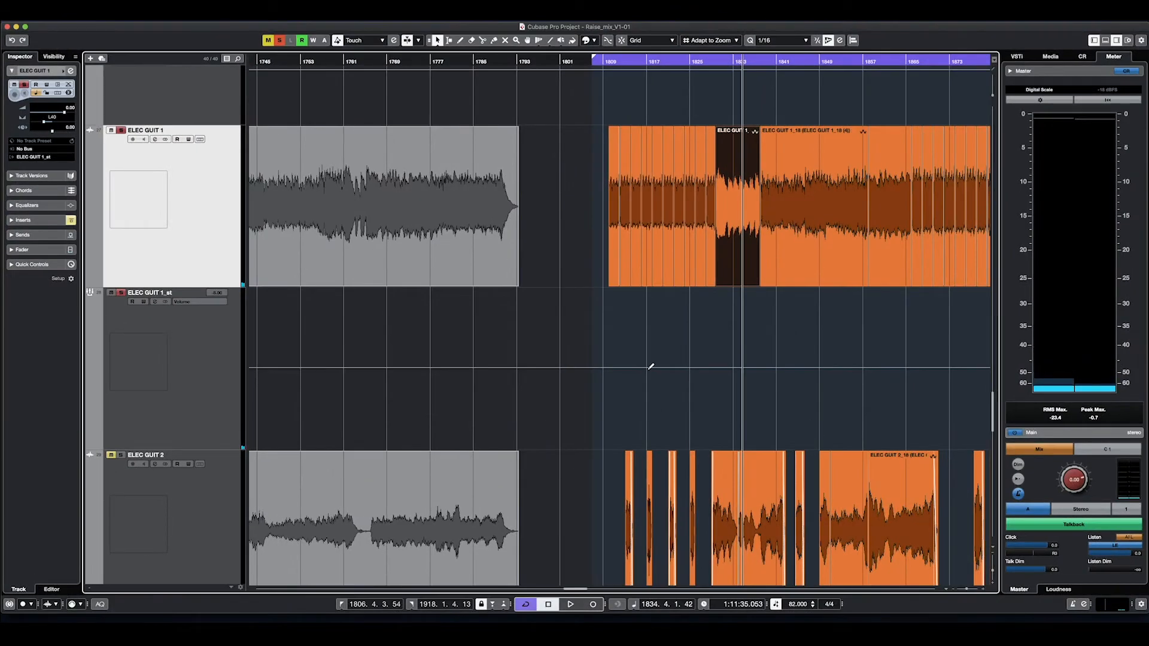
pyautogui.click(780, 339)
pyautogui.click(606, 63)
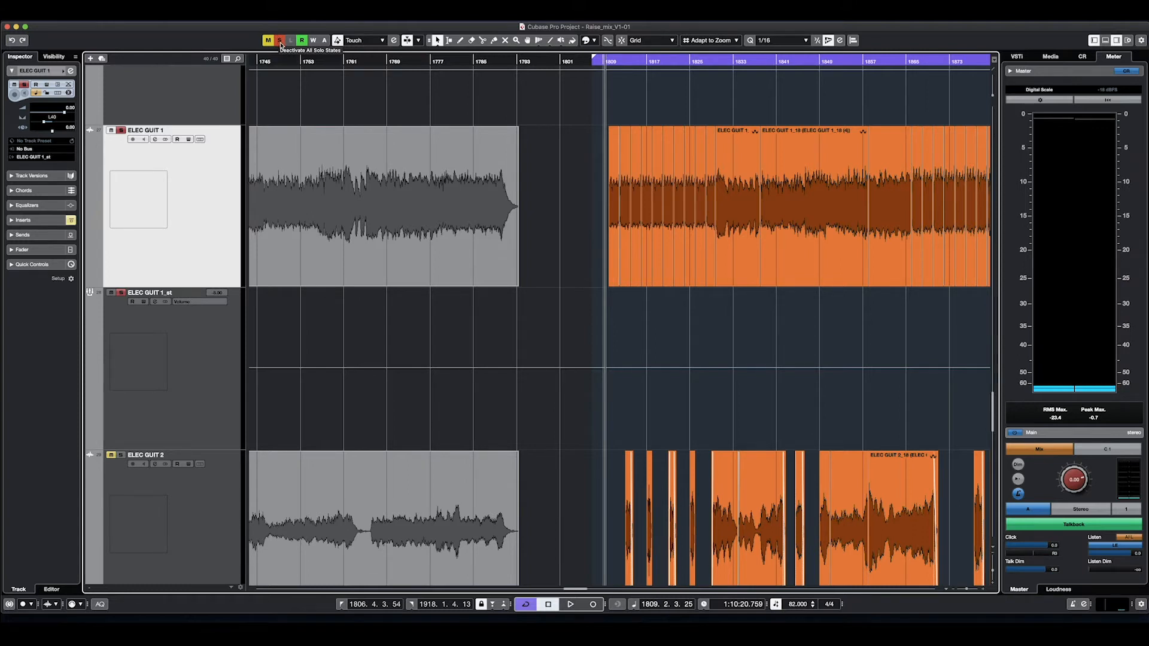
# Step: Deactivate all solos and play the full mix from about bar 1809 with more tracks in view
pyautogui.press('space')
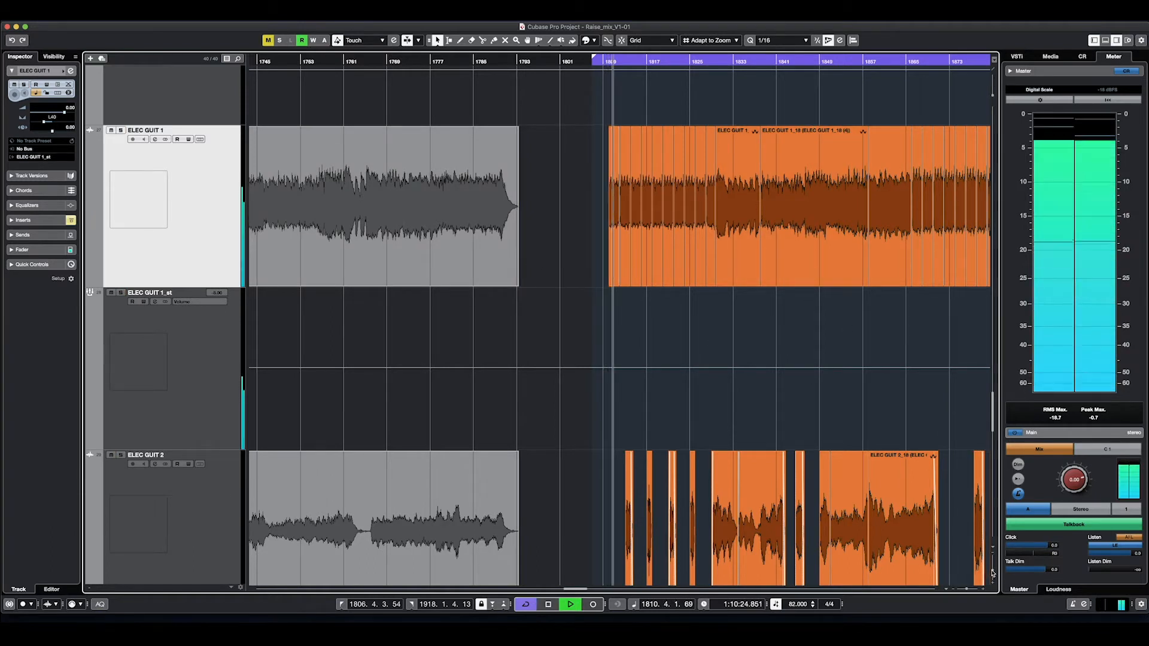
pyautogui.moveTo(992, 573); pyautogui.dragTo(991, 564)
pyautogui.press('g')
pyautogui.press('g')
pyautogui.press('g')
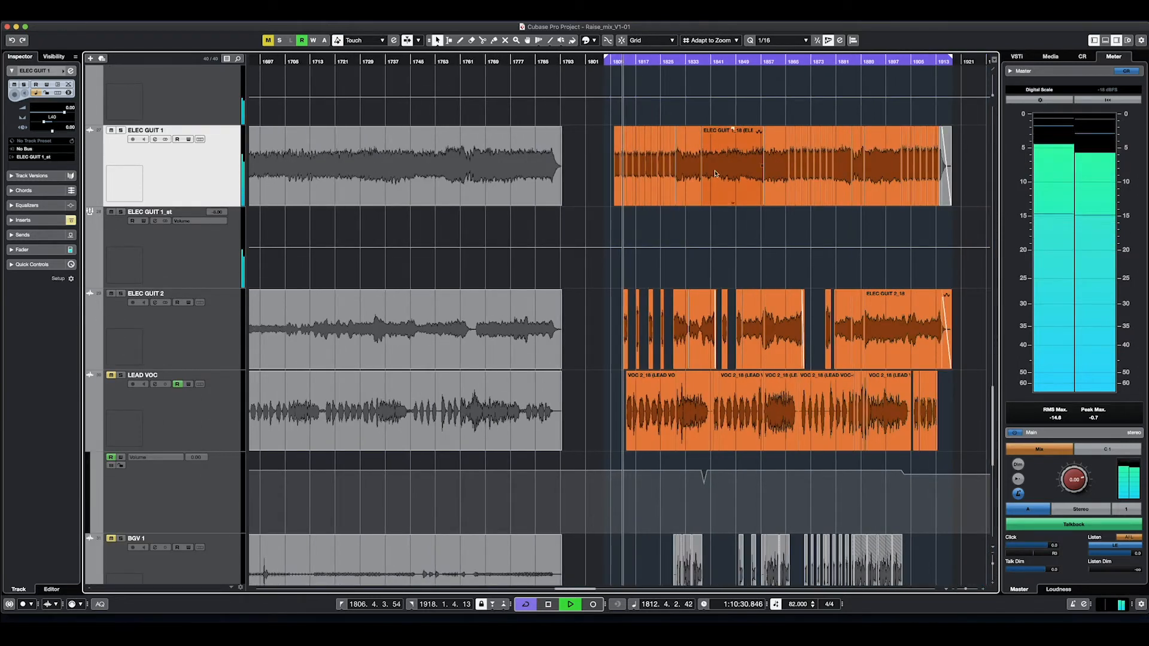
pyautogui.press('space')
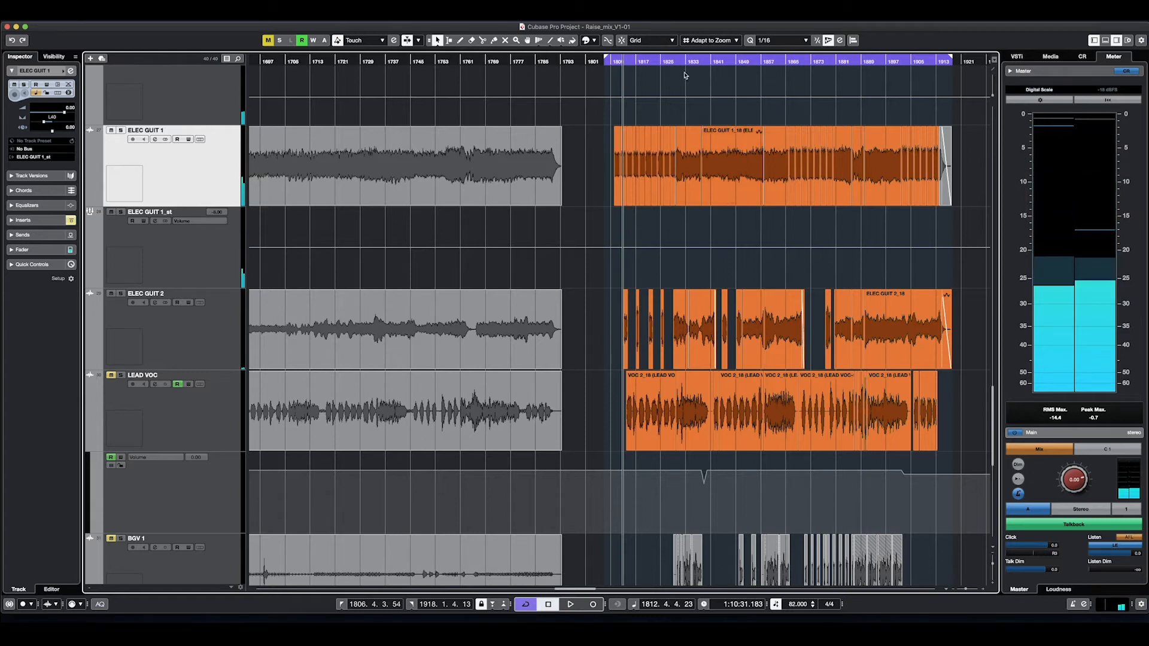
# Step: Play the full mix again from about bar 1829 and from about bar 1857
pyautogui.press('space')
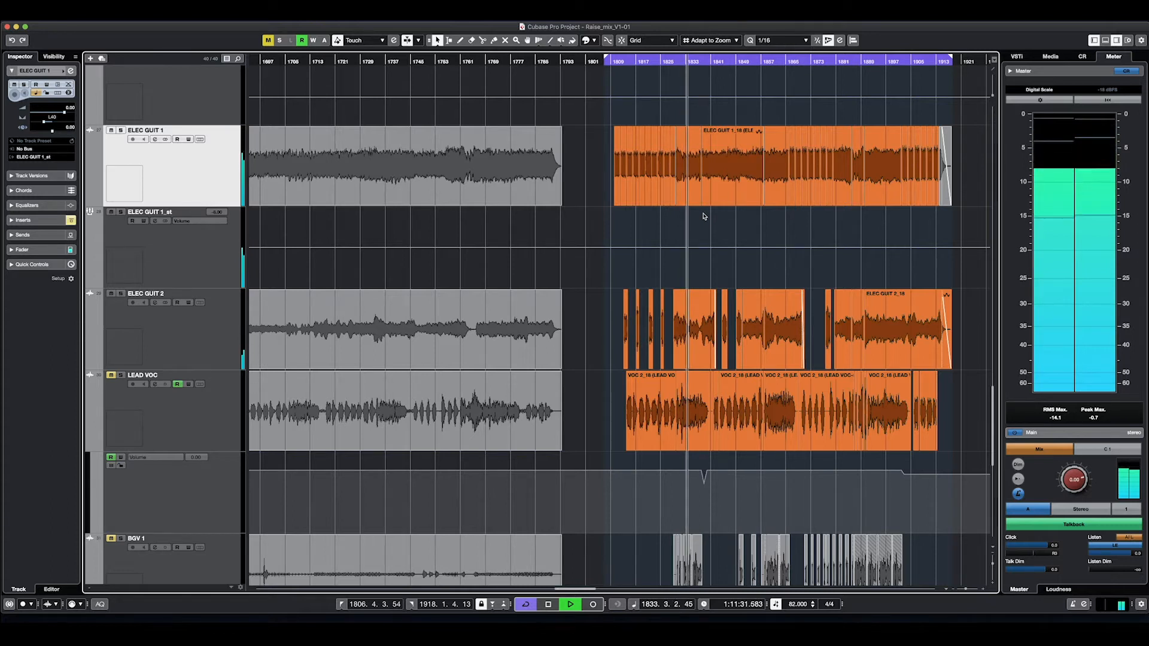
pyautogui.press('space')
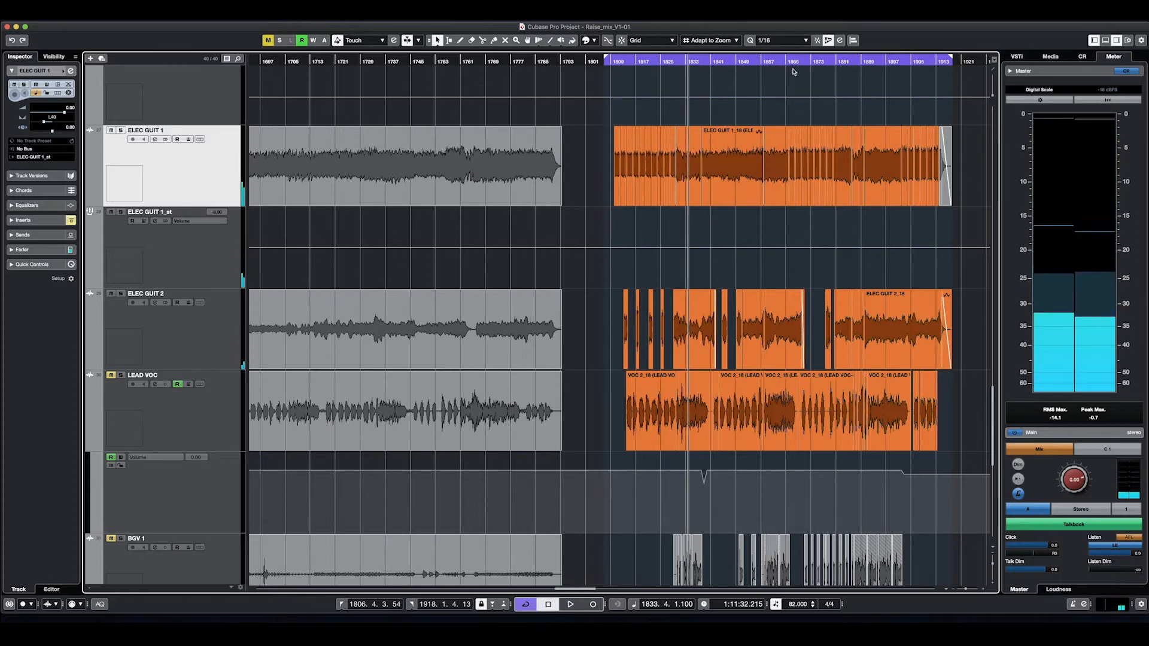
pyautogui.doubleClick(763, 63)
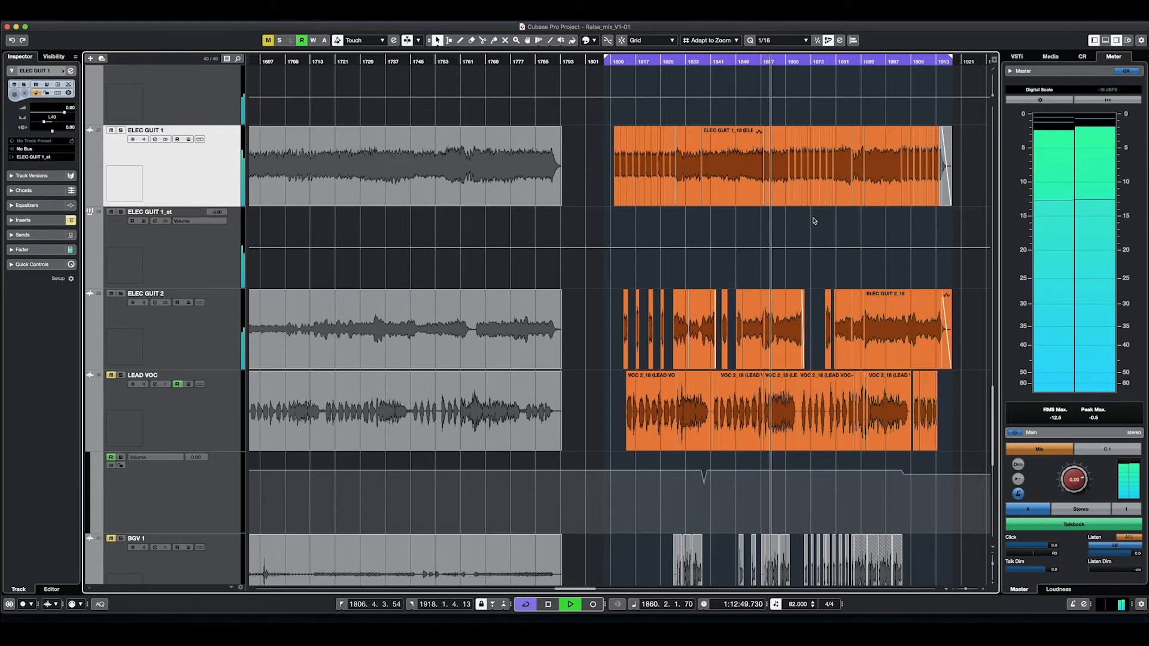
pyautogui.press('space')
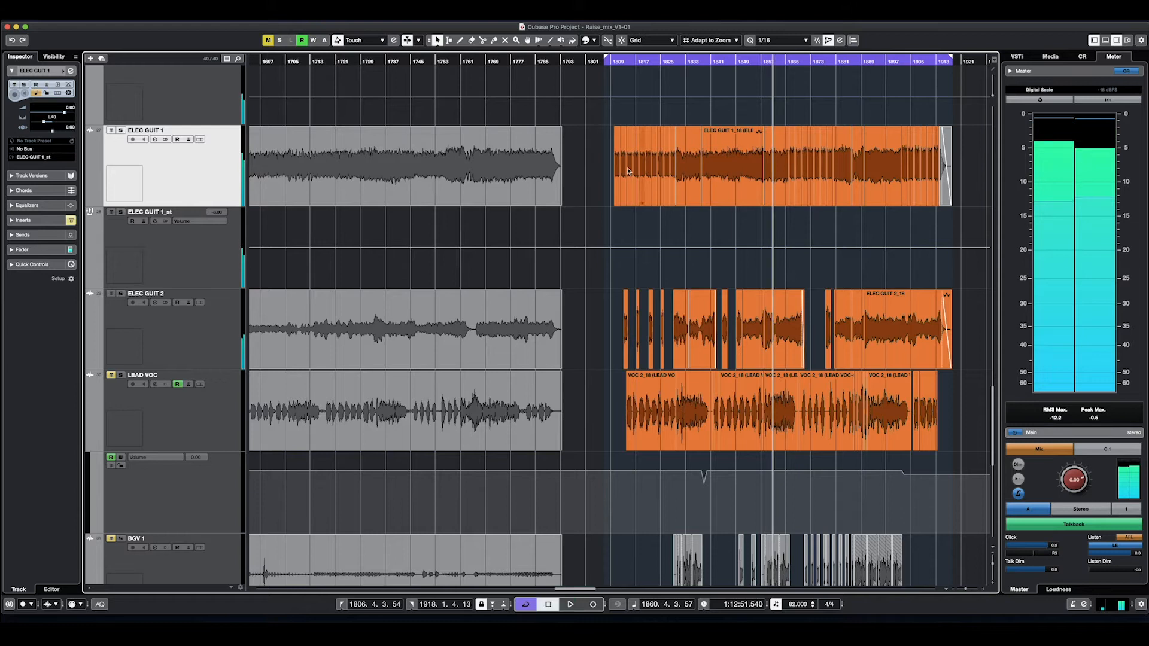
# Step: Solo ELEC GUIT 1 and activate the low-cut filter in its channel's Pre section
pyautogui.click(120, 130)
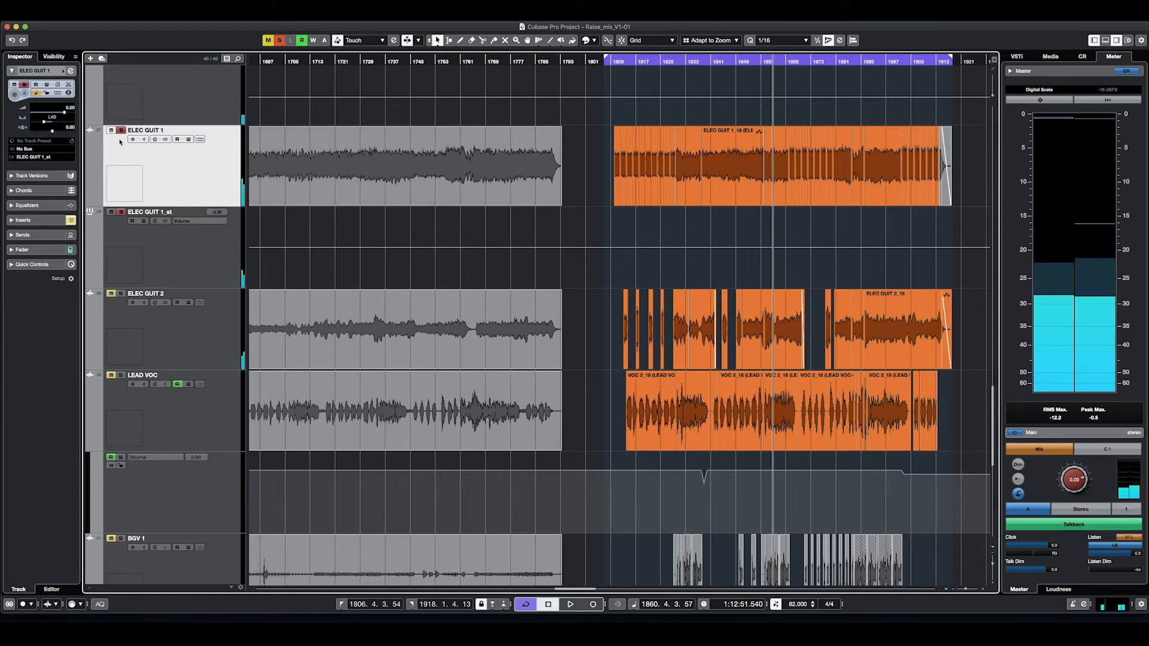
pyautogui.click(155, 139)
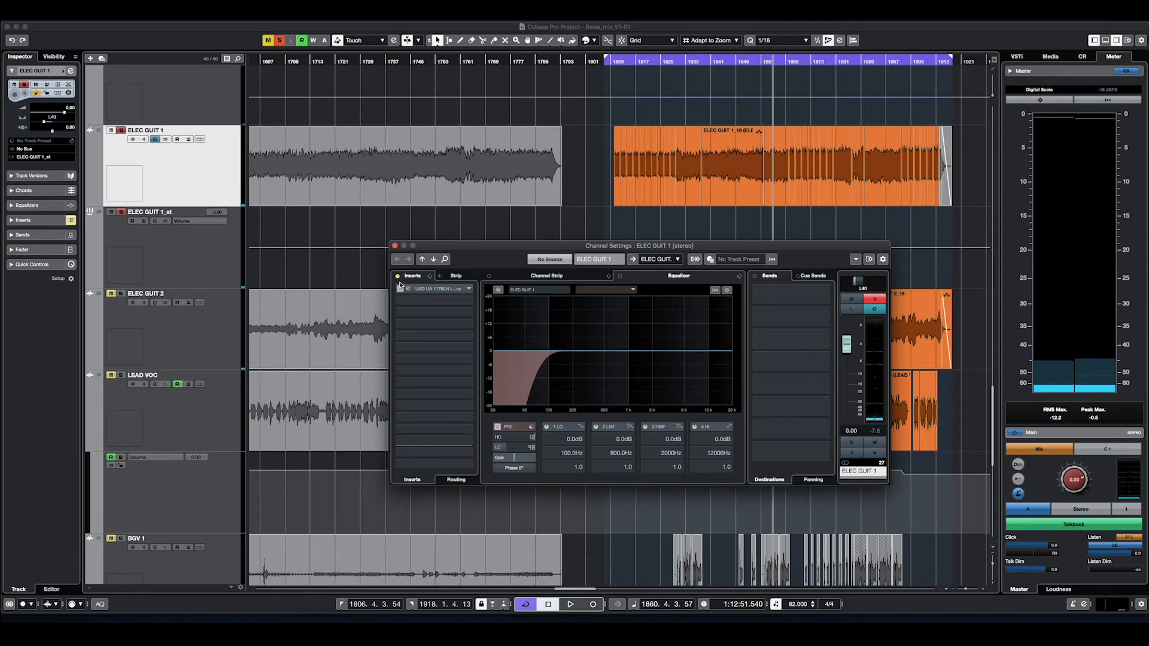
pyautogui.click(498, 428)
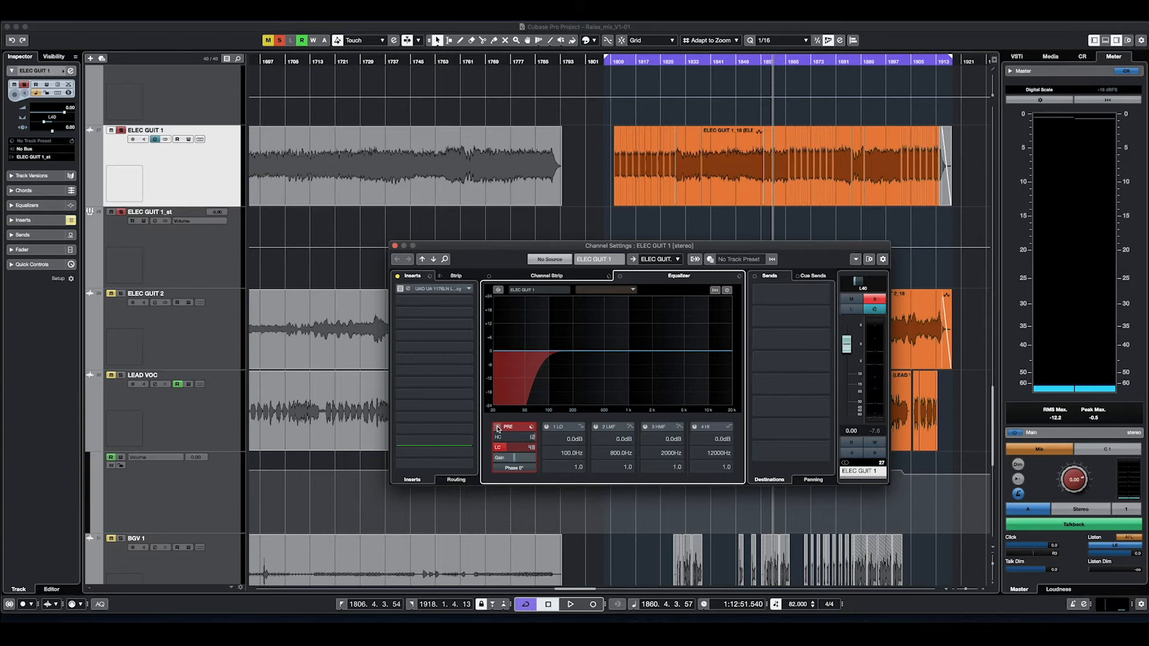
pyautogui.moveTo(602, 249); pyautogui.dragTo(625, 216)
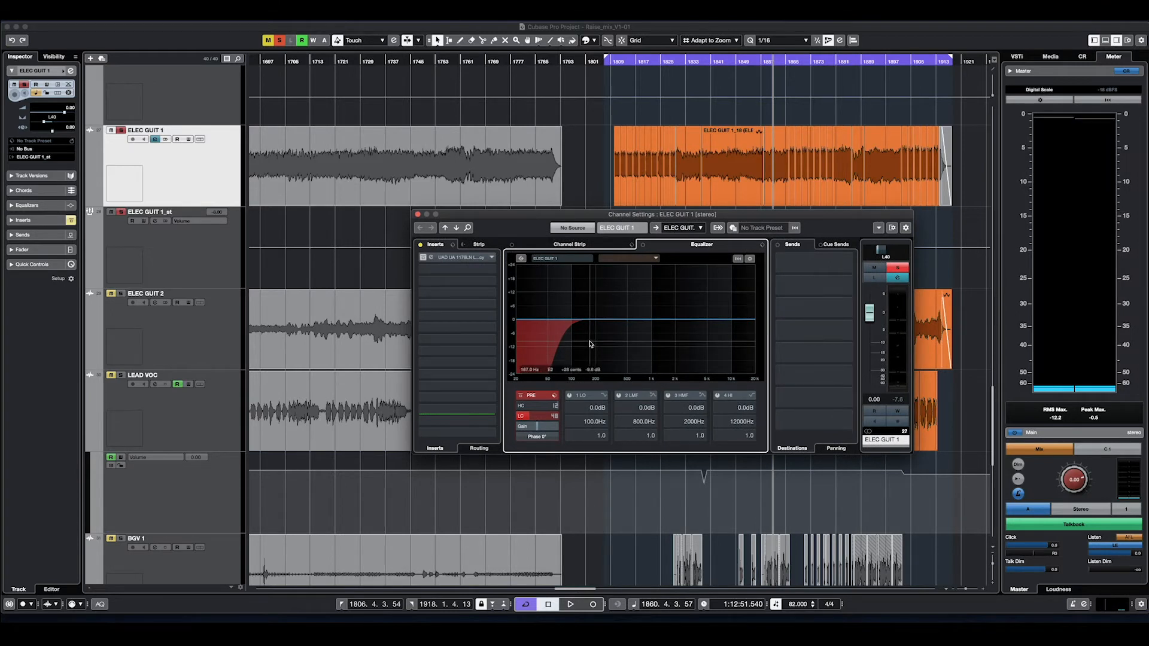
pyautogui.moveTo(541, 407)
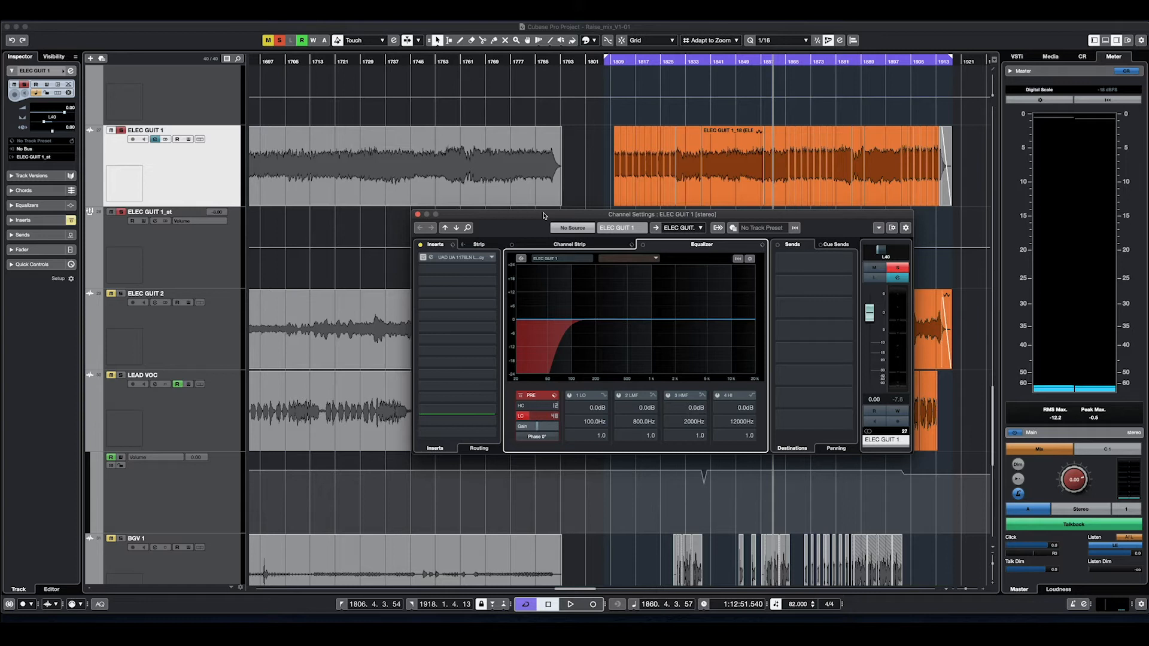
pyautogui.moveTo(543, 215)
pyautogui.mouseDown()
pyautogui.moveTo(540, 252)
pyautogui.moveTo(542, 223)
pyautogui.mouseUp()
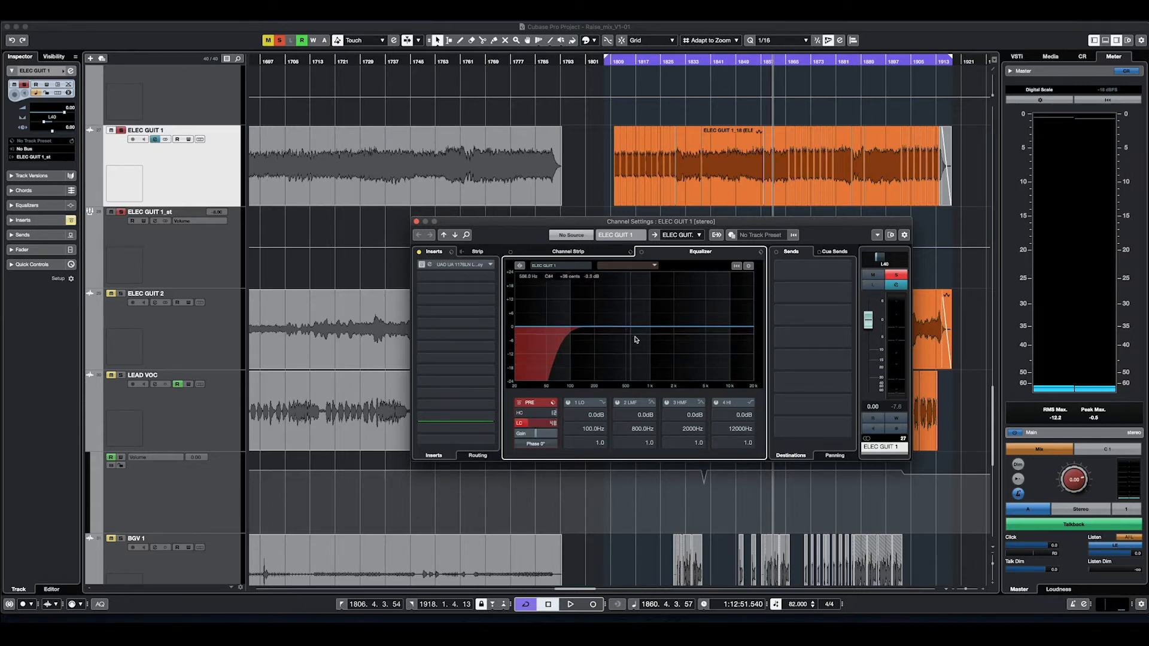
# Step: Bypass the Pre section and play the soloed guitar in short passages to examine its unfiltered spectrum in the equalizer
pyautogui.click(519, 403)
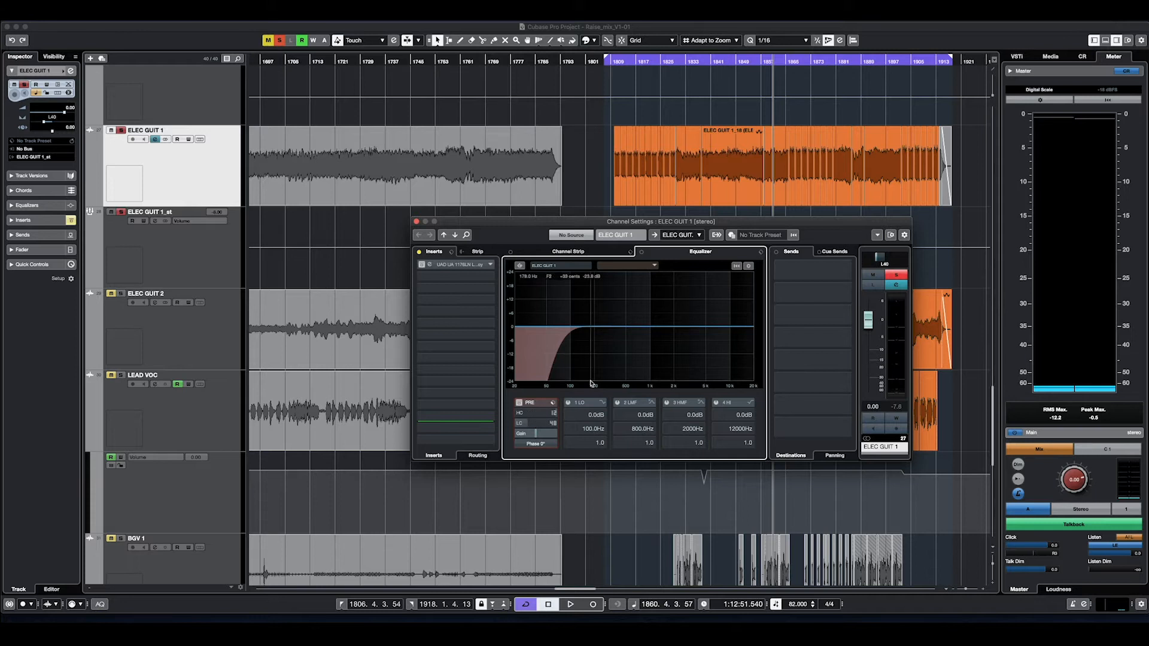
pyautogui.press('space')
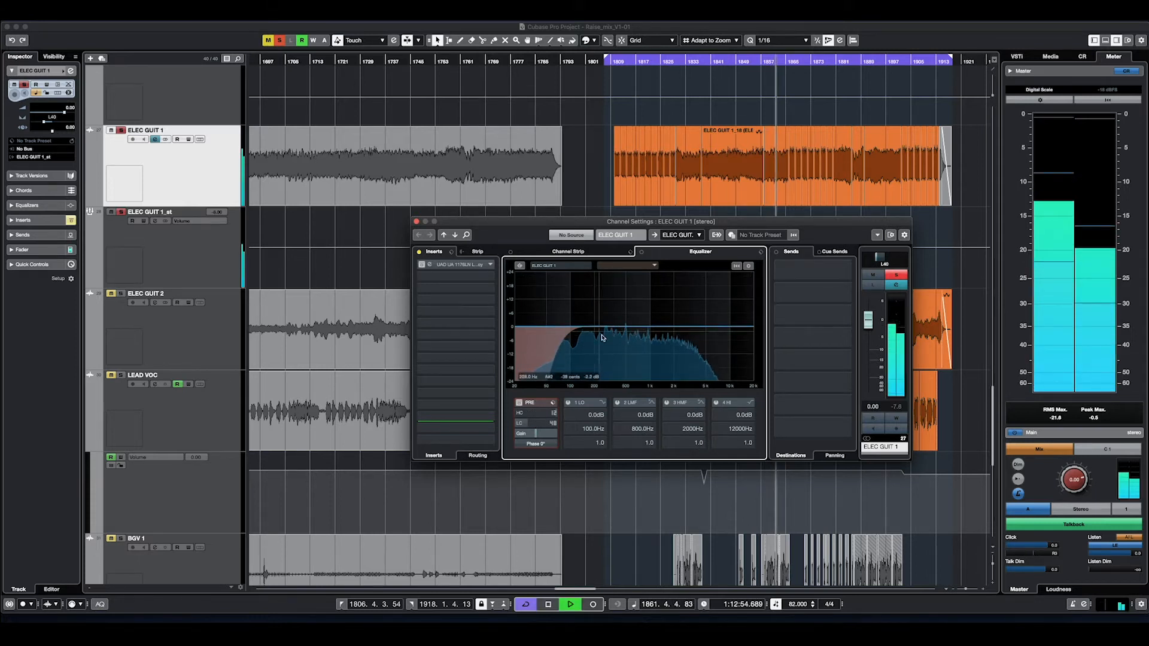
pyautogui.press('space')
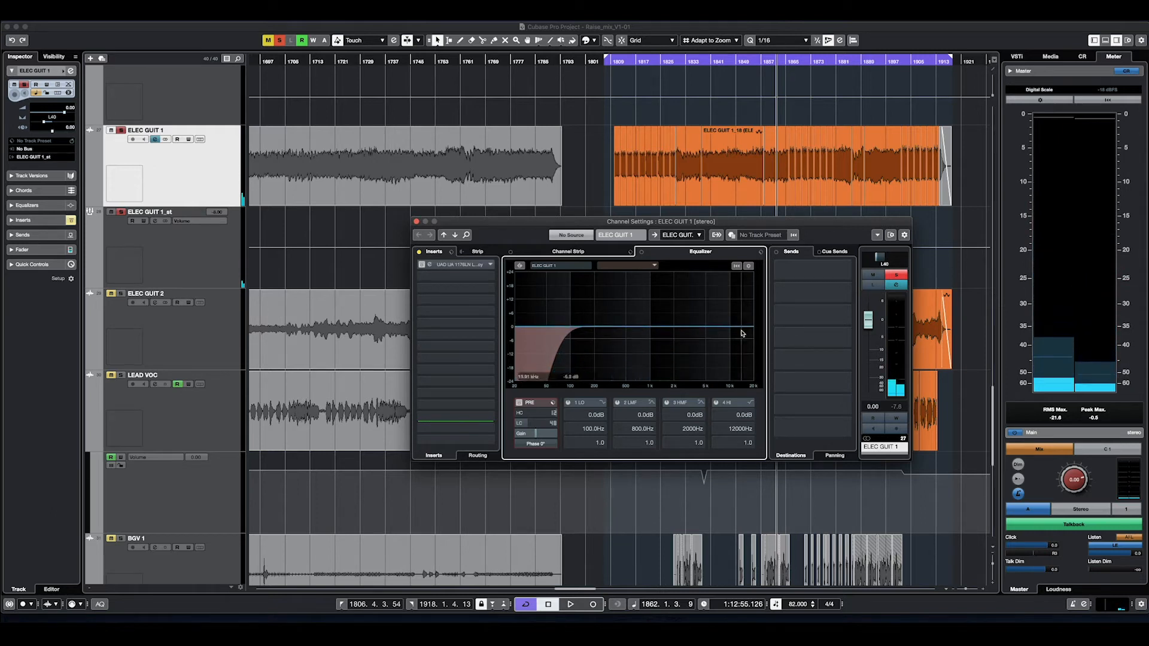
pyautogui.press('space')
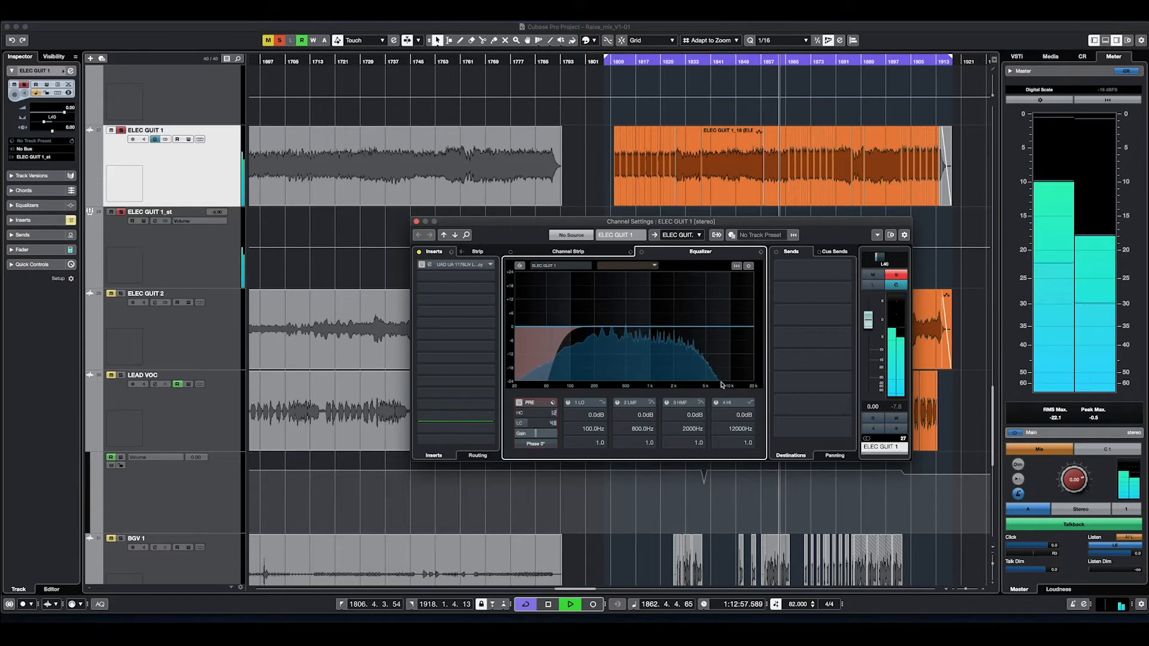
pyautogui.press('space')
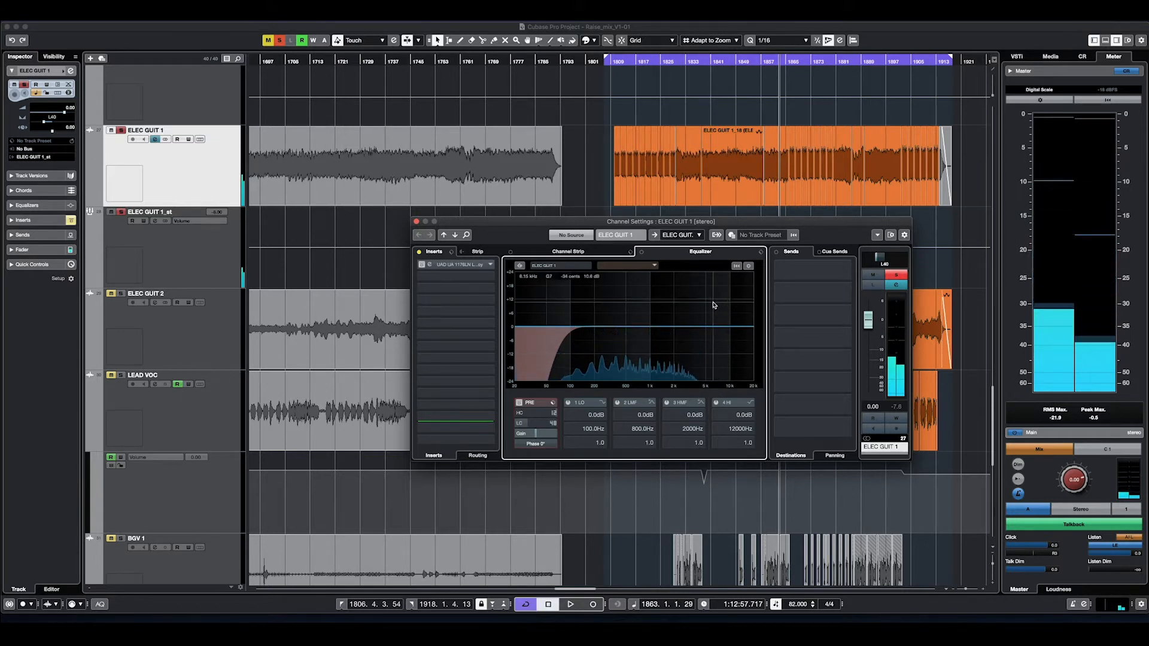
pyautogui.press('space')
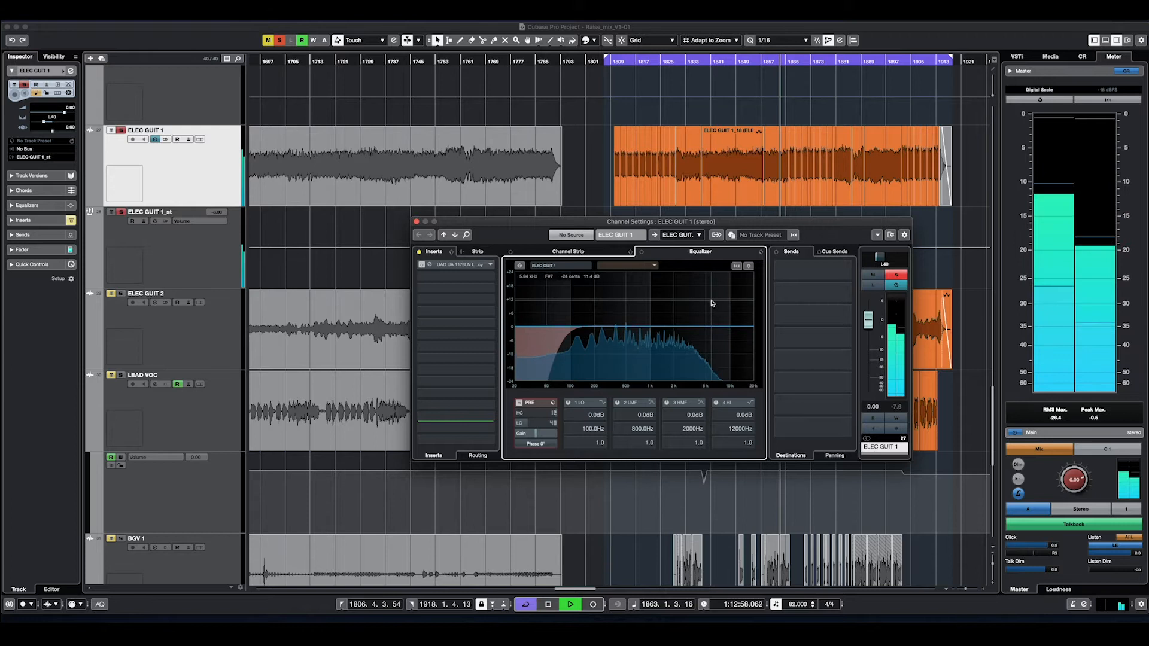
pyautogui.press('space')
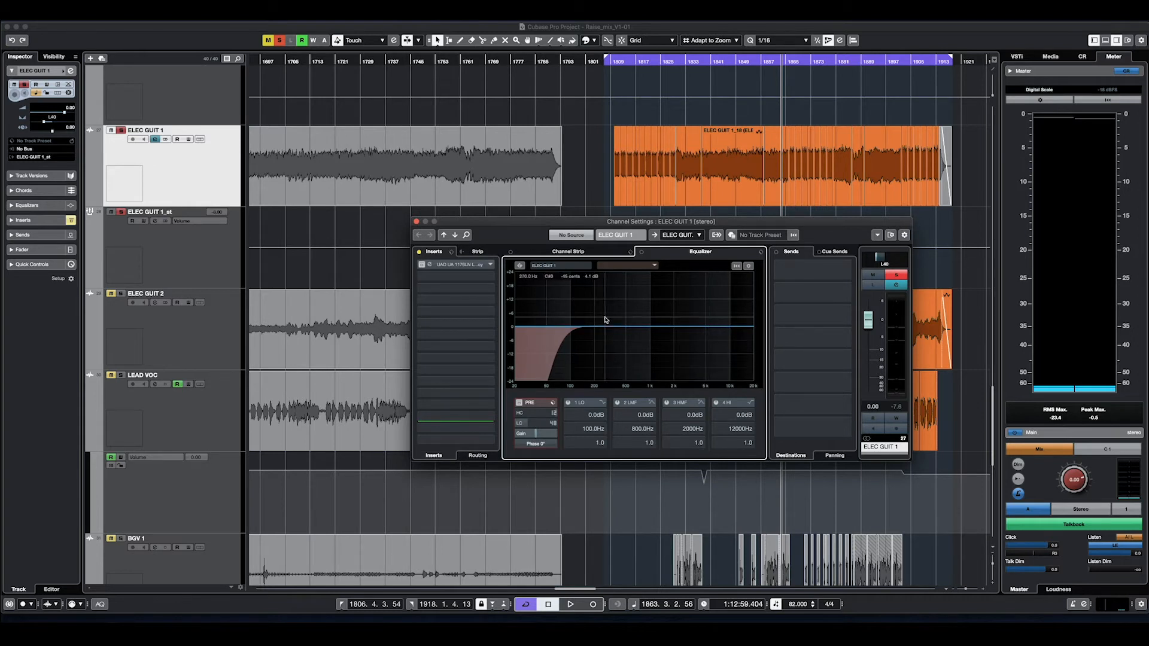
# Step: Reactivate the Pre section's low-cut filter and compare the guitar with and without it during playback, leaving it active
pyautogui.click(519, 403)
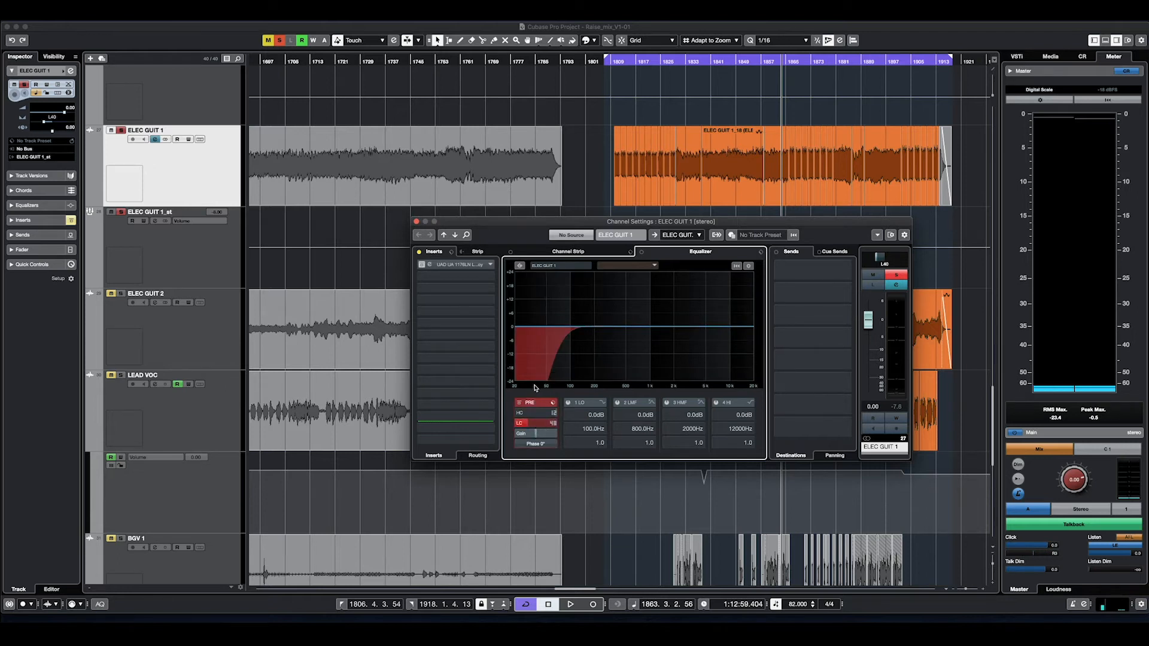
pyautogui.press('space')
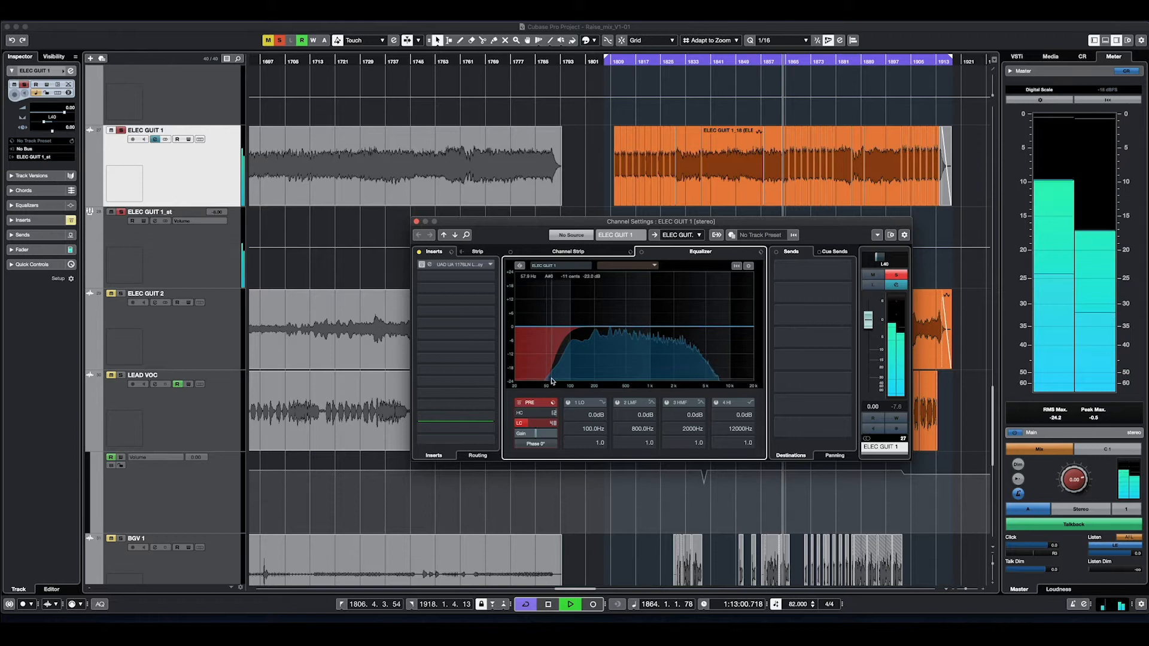
pyautogui.press('space')
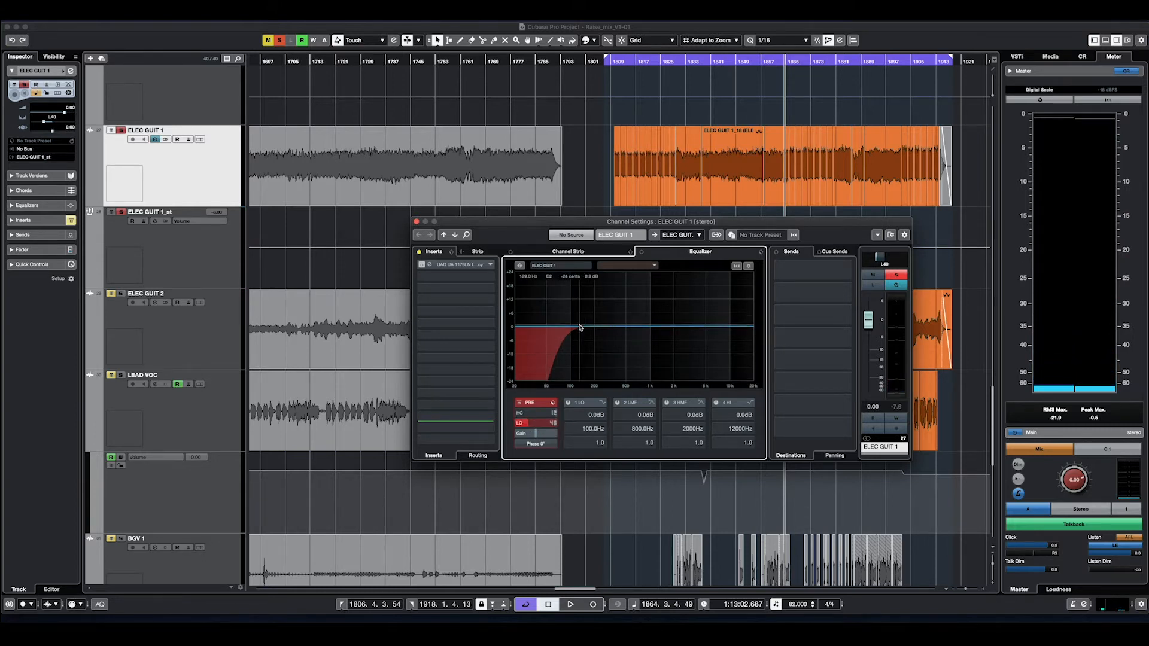
pyautogui.click(519, 404)
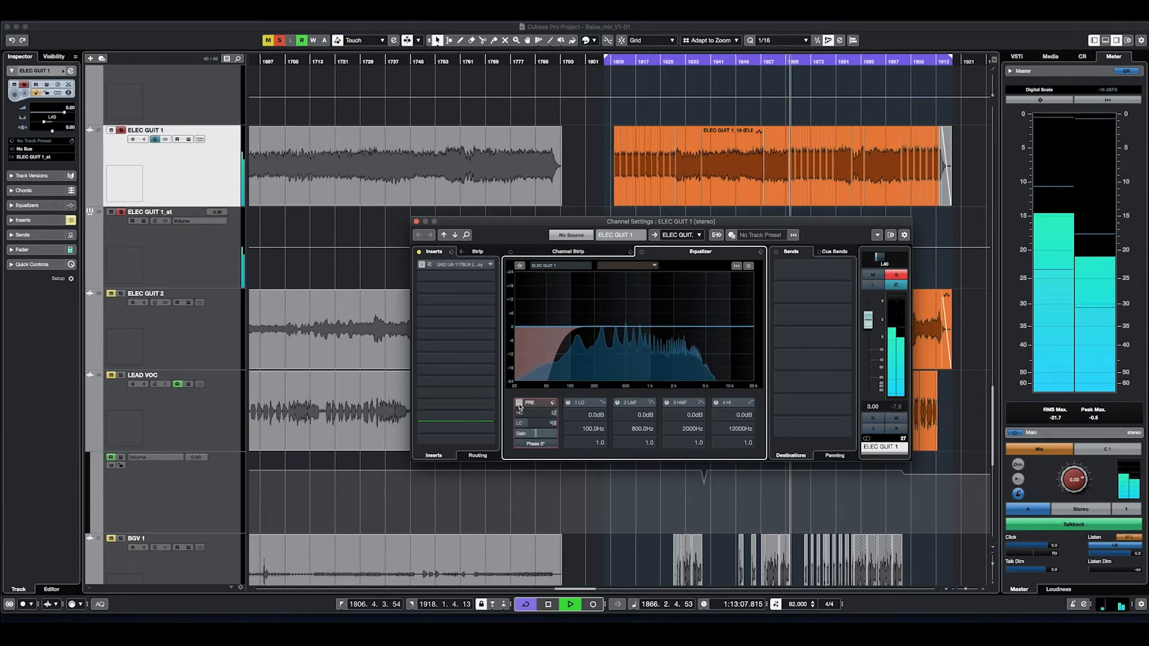
pyautogui.click(520, 405)
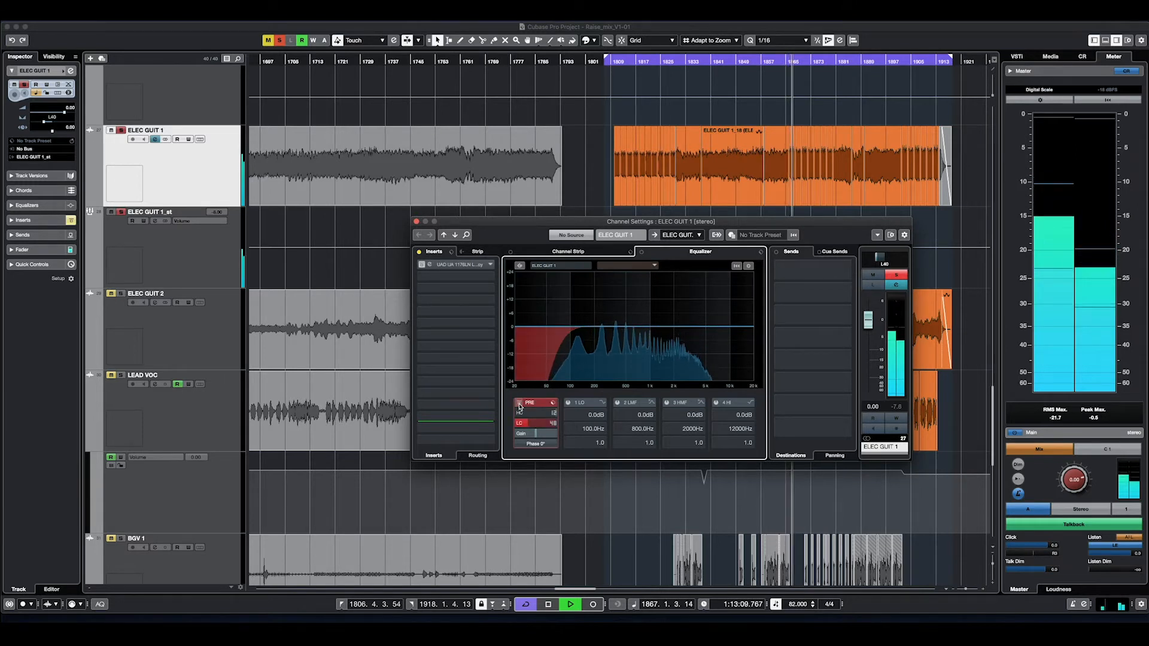
pyautogui.press('space')
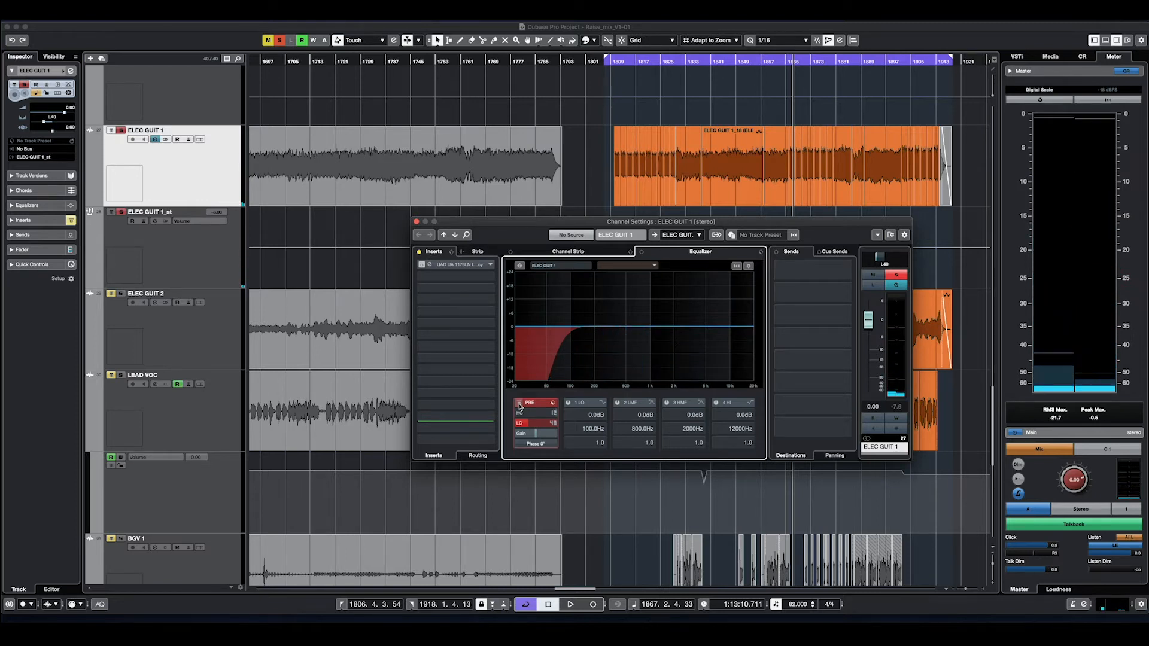
# Step: Set the playback position to about bar 1811, then activate and open the UAD UA 1176LN Legacy insert on ELEC GUIT 1
pyautogui.click(693, 182)
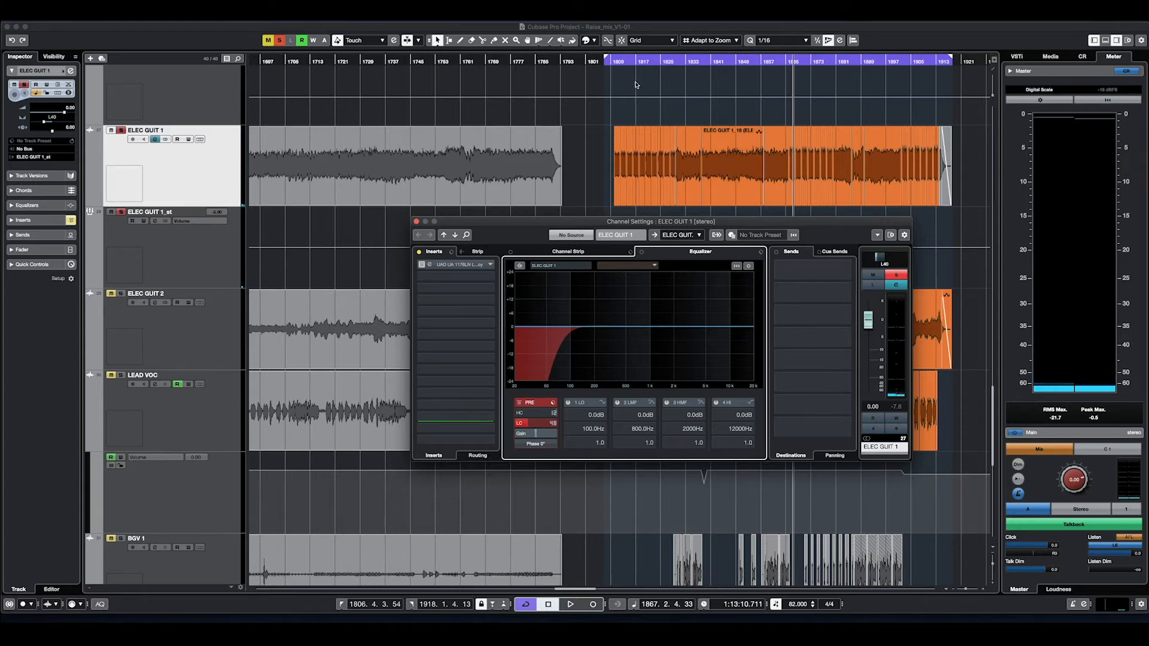
pyautogui.click(617, 62)
pyautogui.press('e')
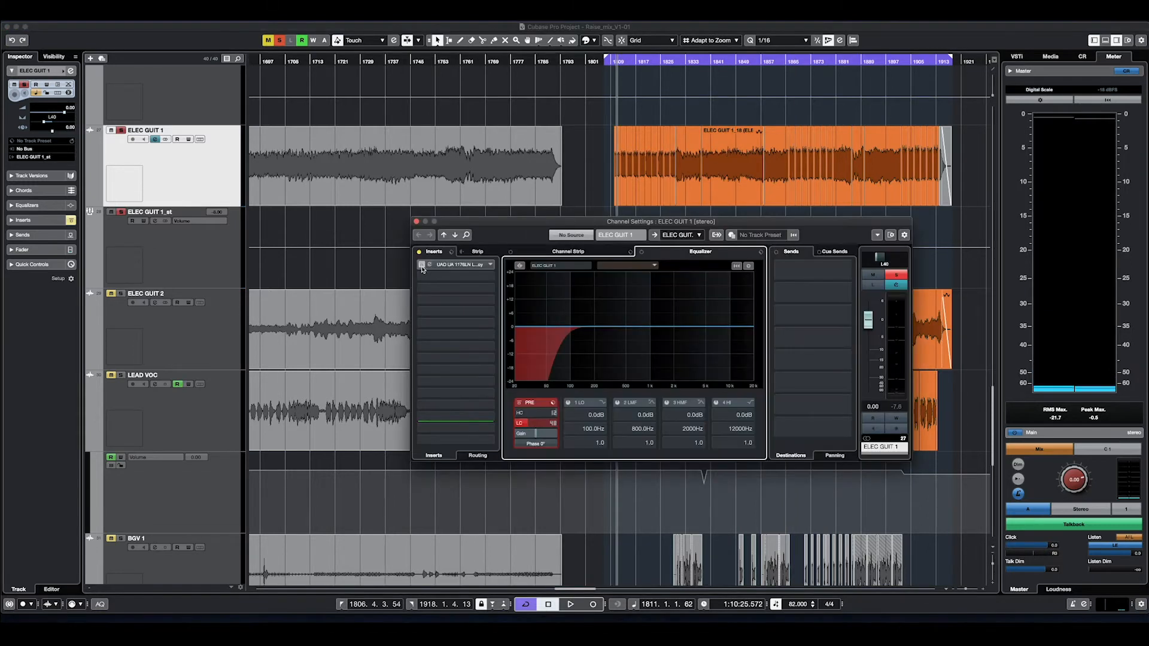
pyautogui.click(421, 267)
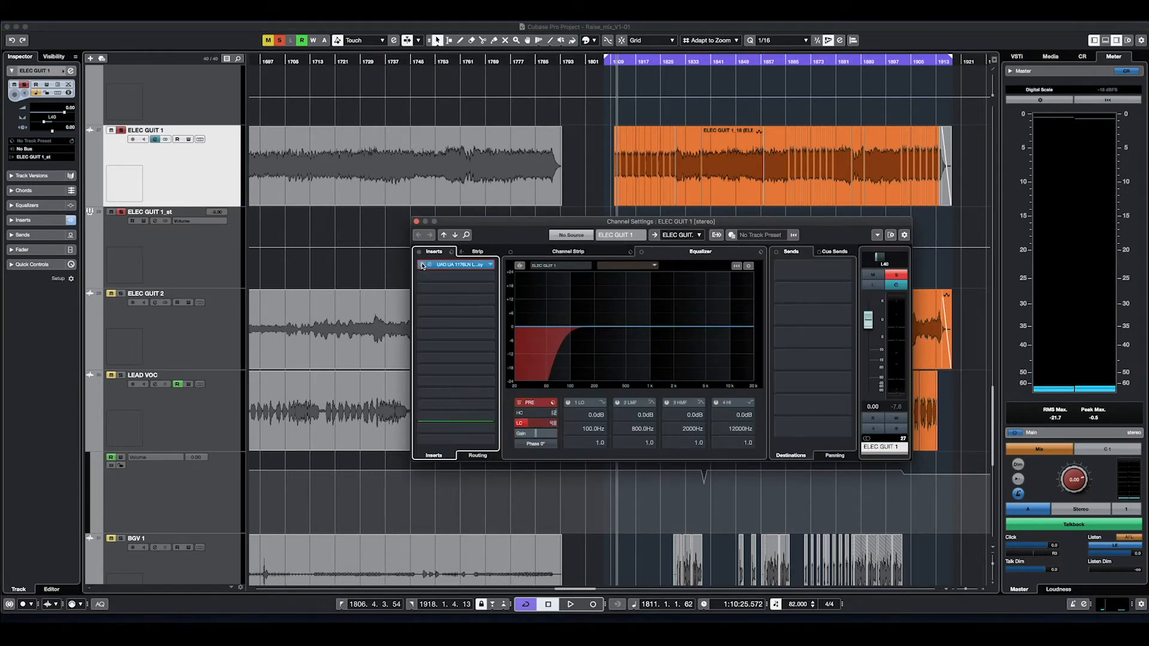
pyautogui.click(462, 269)
pyautogui.moveTo(543, 152); pyautogui.dragTo(651, 131)
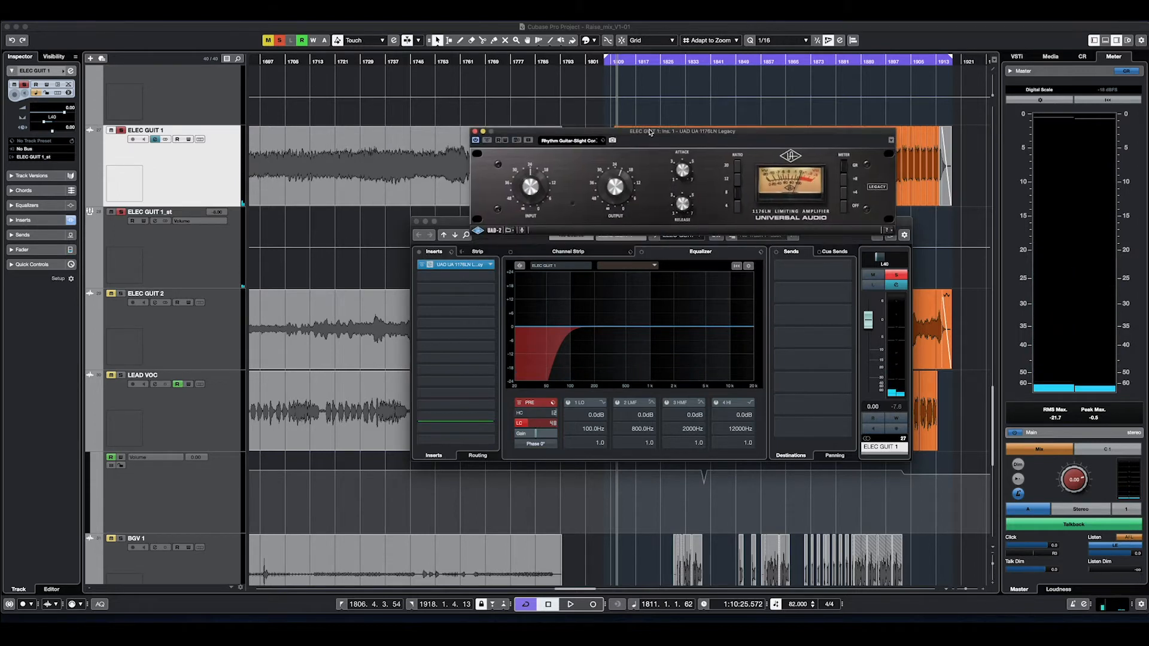
# Step: Play the soloed guitar from about bar 1811 with the 1176LN limiter active and watch its meter
pyautogui.press('space')
pyautogui.moveTo(629, 132); pyautogui.dragTo(611, 304)
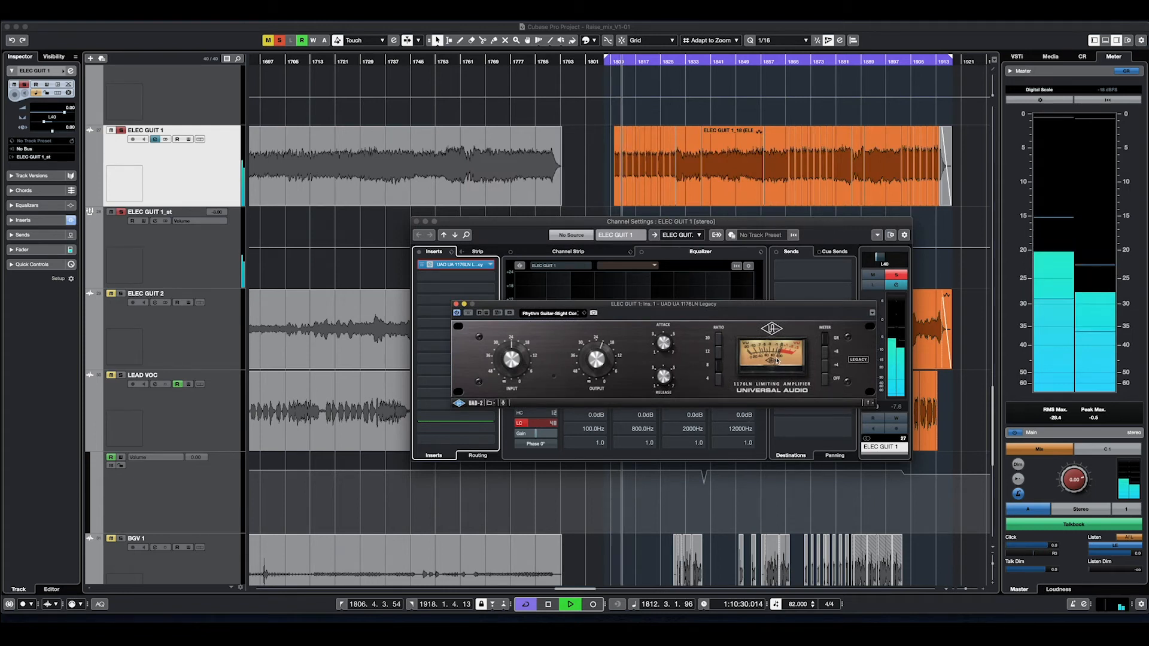
pyautogui.press('space')
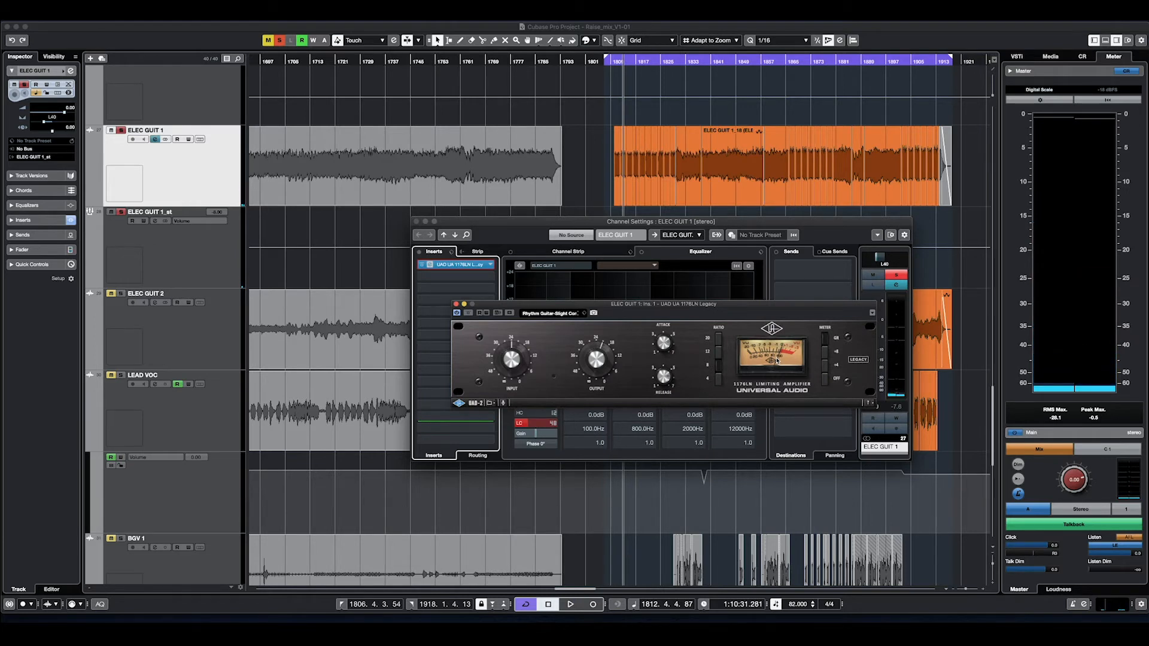
# Step: Bypass the 1176LN limiter and play the guitar, then reactivate it and resume playback for comparison
pyautogui.click(457, 314)
pyautogui.press('space')
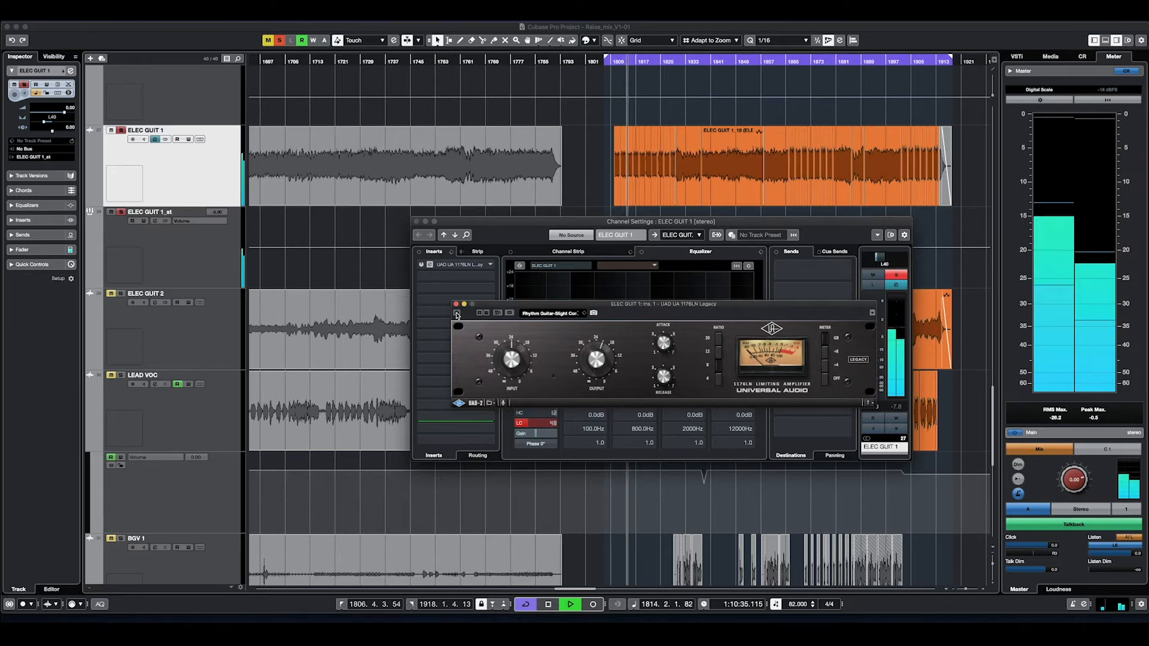
pyautogui.press('space')
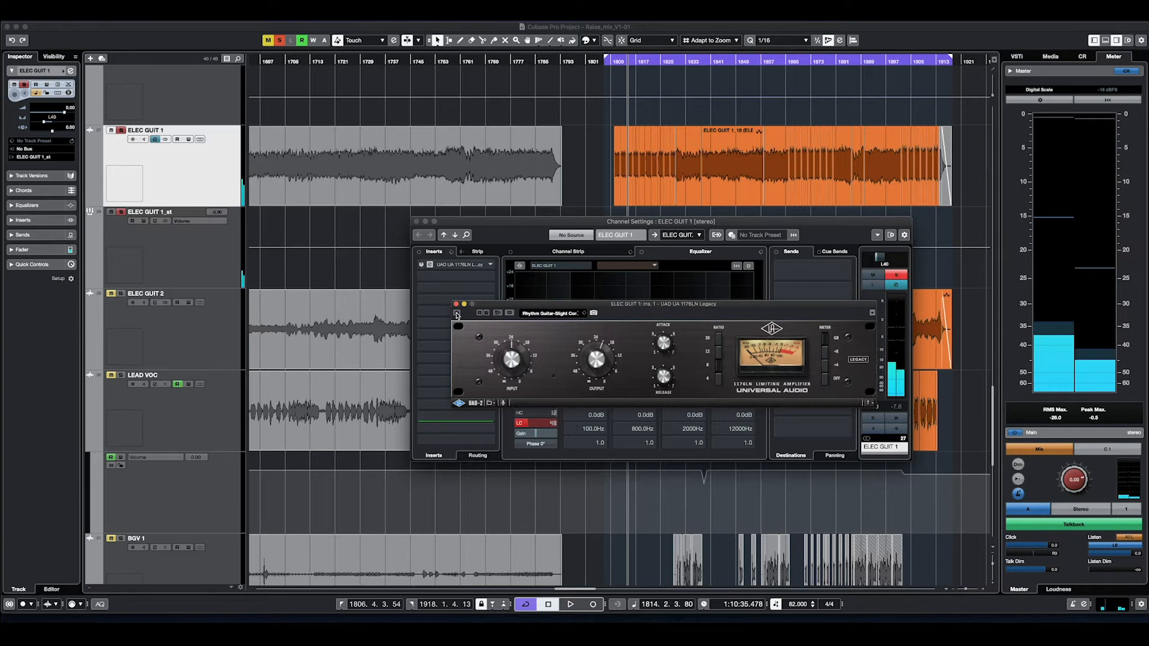
pyautogui.click(457, 314)
pyautogui.press('space')
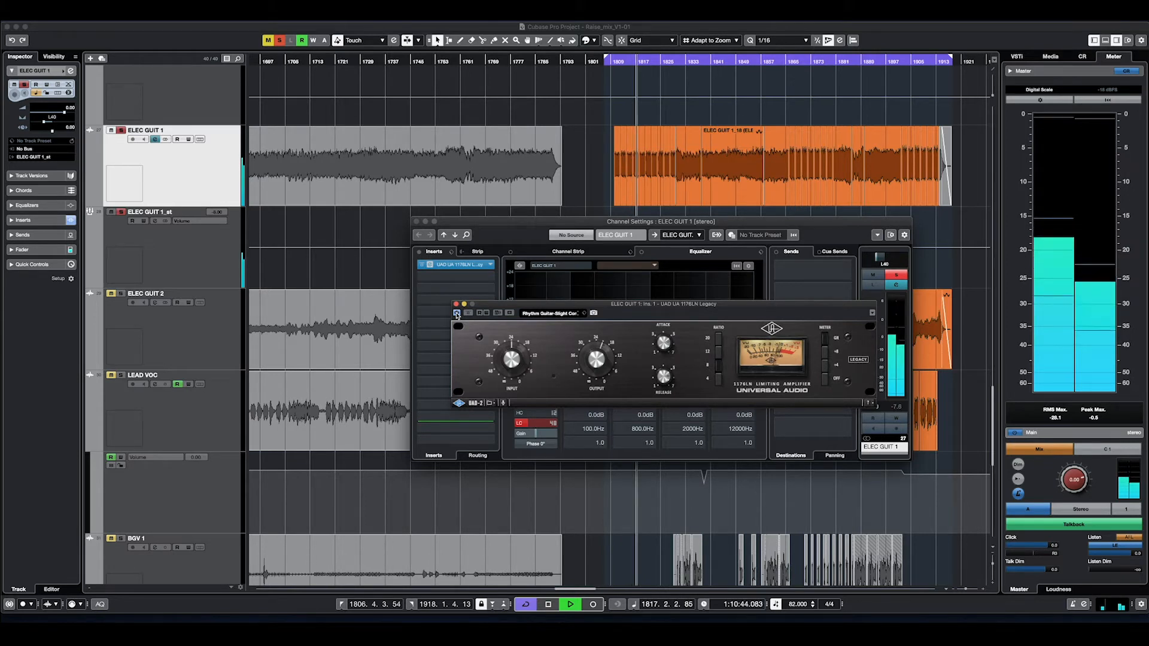
# Step: Stop playback and close the 1176LN editor and the ELEC GUIT 1 channel settings
pyautogui.press('space')
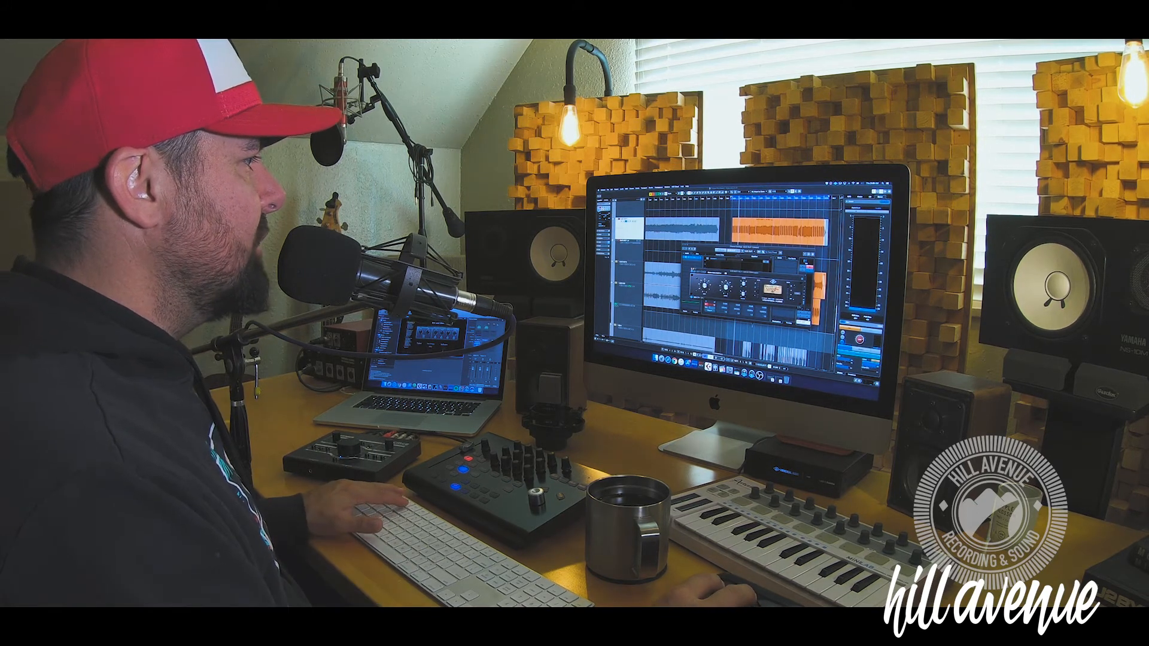
pyautogui.click(693, 270)
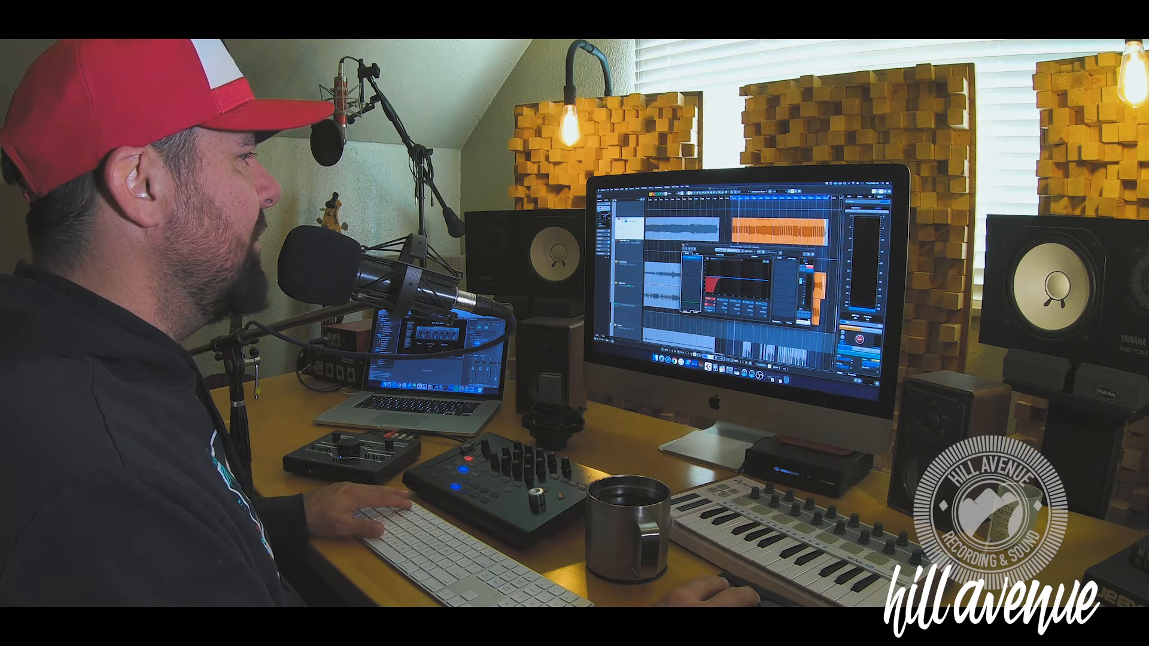
pyautogui.click(684, 245)
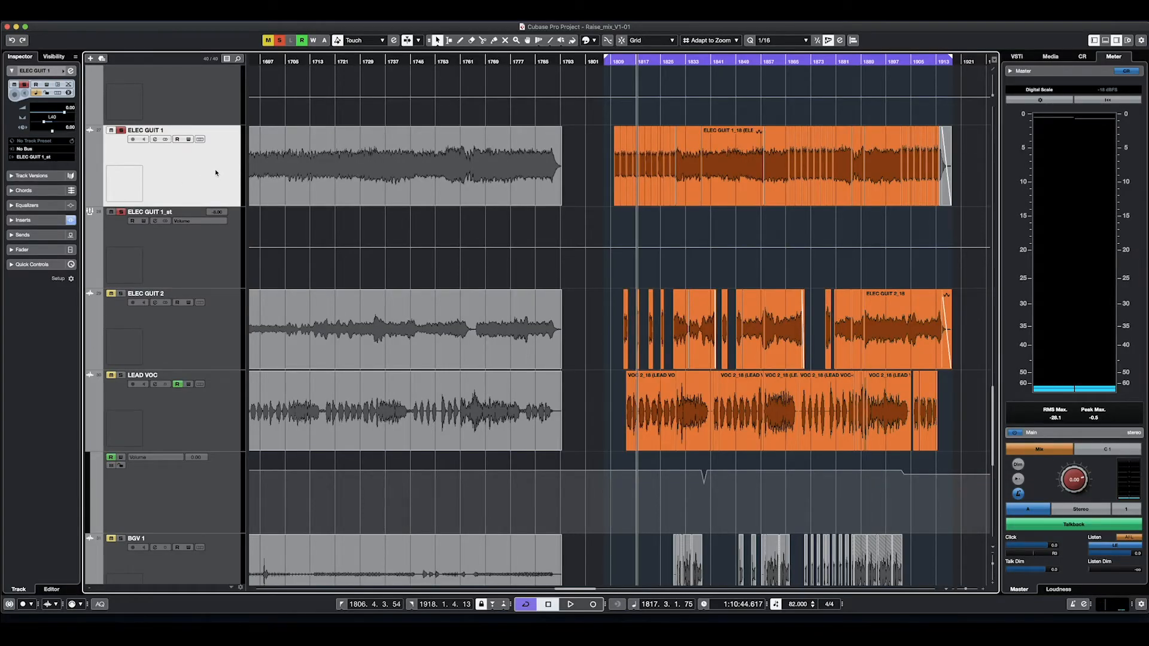
# Step: Open the ELEC GUIT 1 channel settings and switch its output to Stereo Out, returning it to the ELEC GUIT 1_st group
pyautogui.click(176, 272)
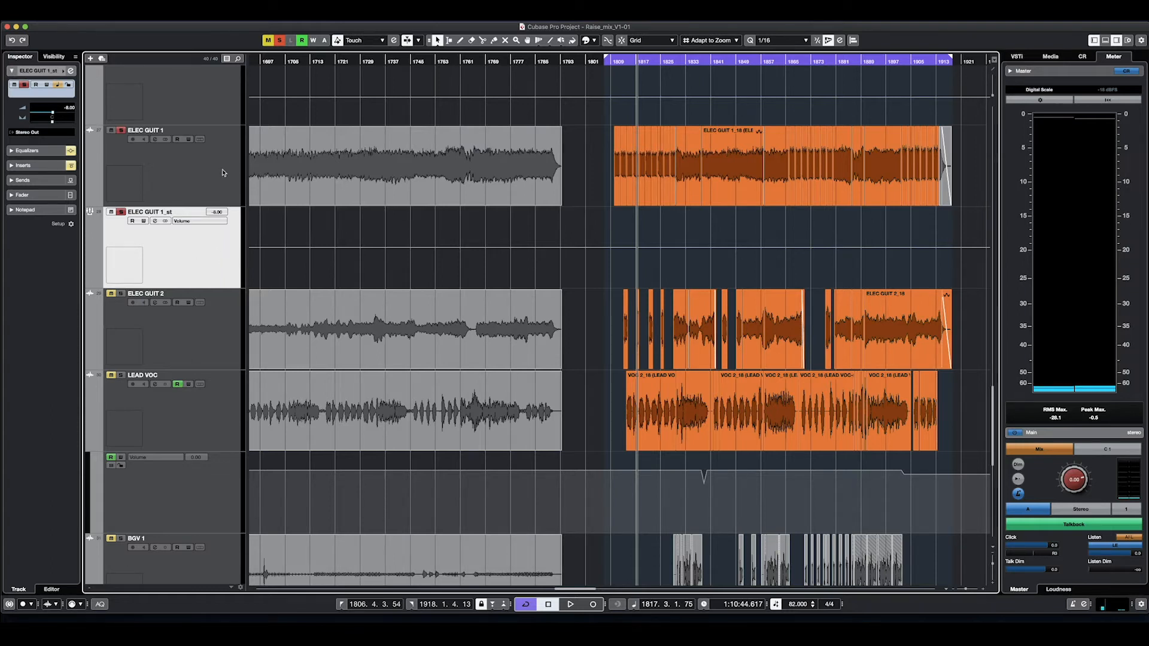
pyautogui.click(193, 162)
pyautogui.click(154, 140)
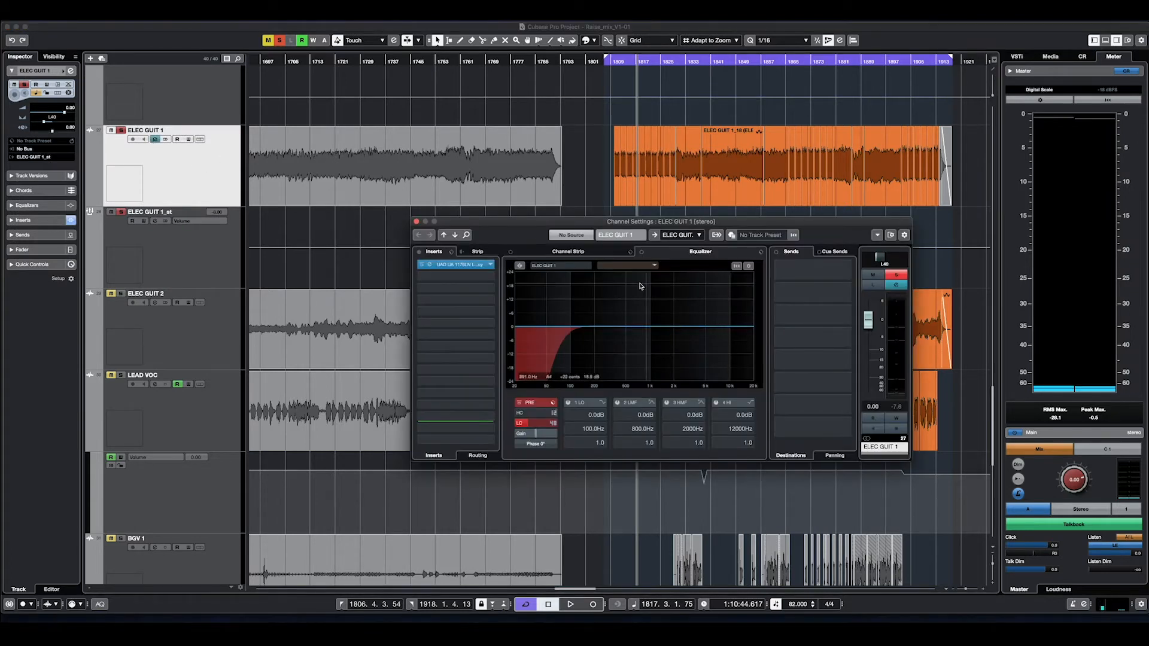
pyautogui.click(699, 235)
pyautogui.click(696, 281)
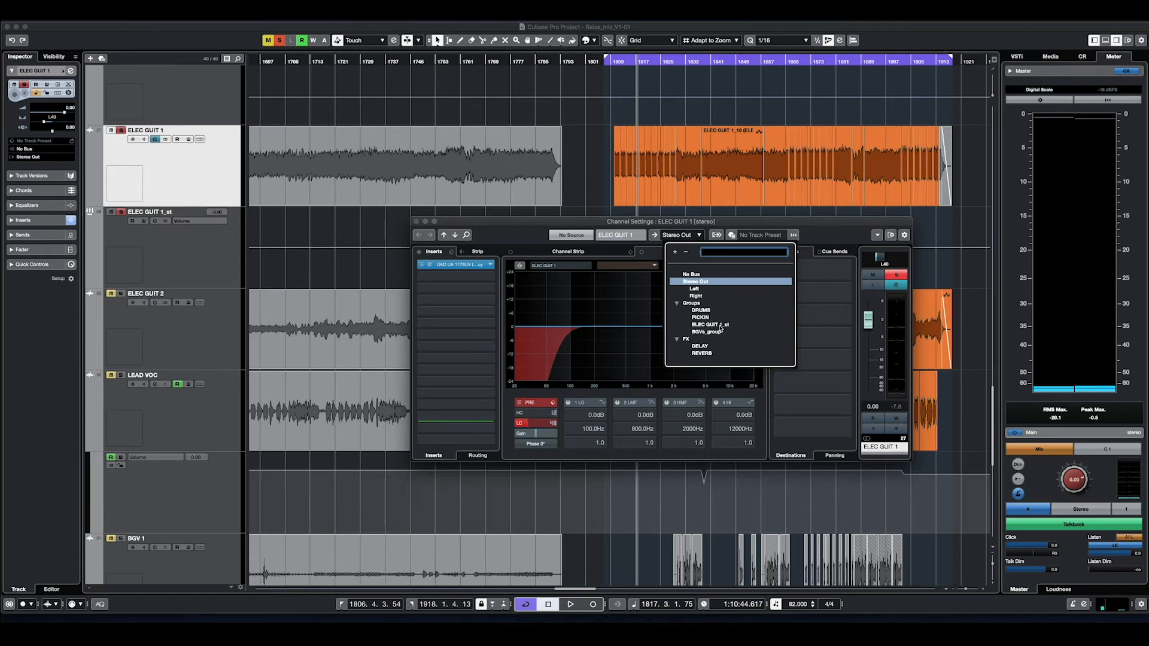
pyautogui.click(711, 325)
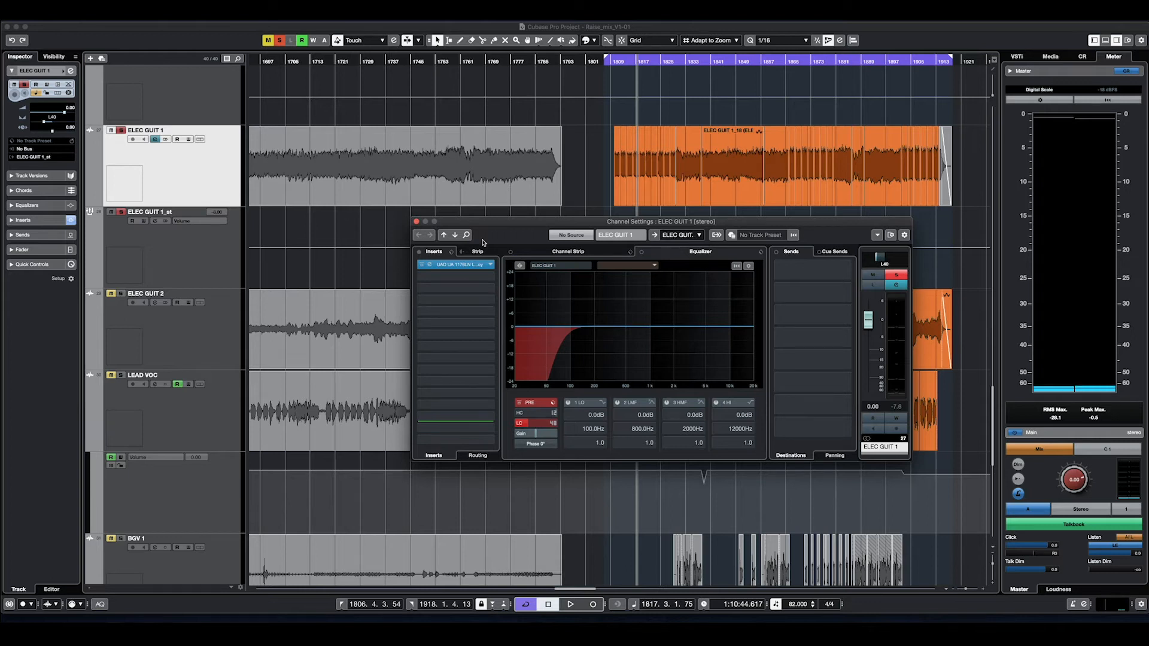
# Step: Open the ELEC GUIT 1_st channel settings and compare the guitar with its equalizer bypassed and active during playback, leaving it active
pyautogui.click(199, 271)
pyautogui.click(155, 220)
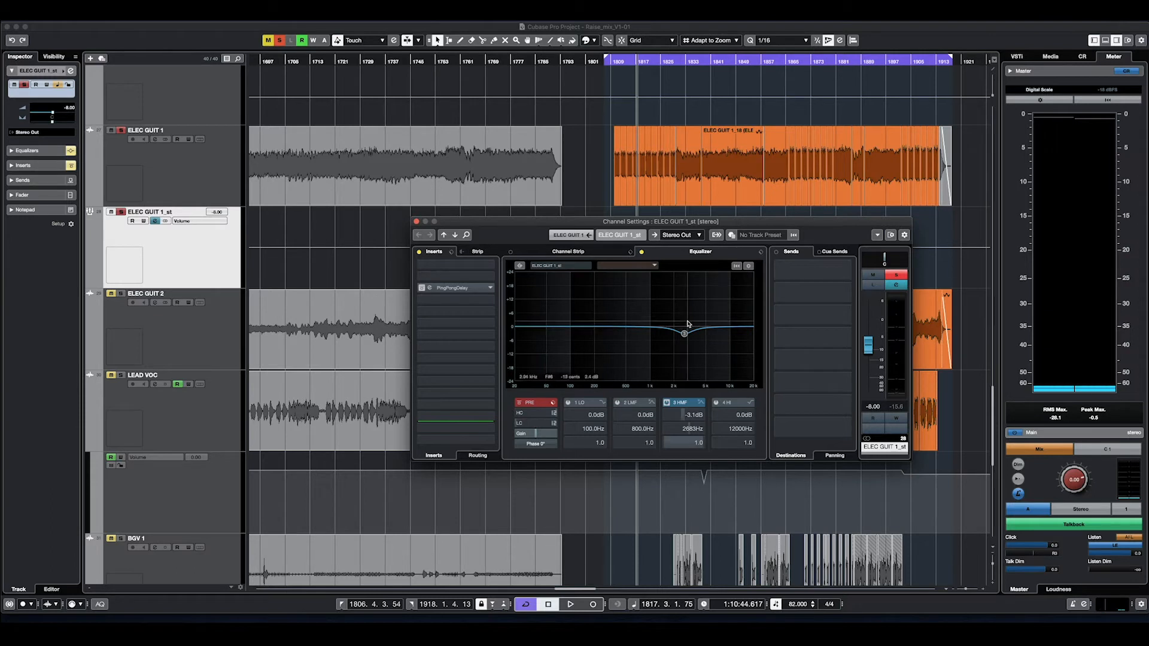
pyautogui.press('space')
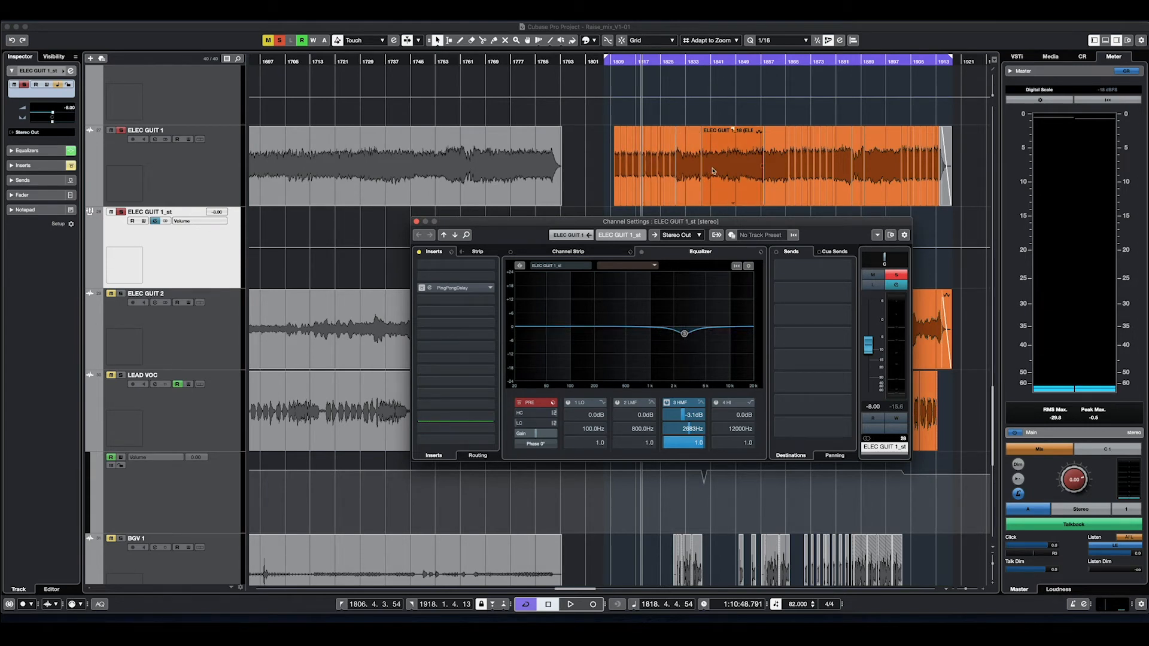
pyautogui.press('space')
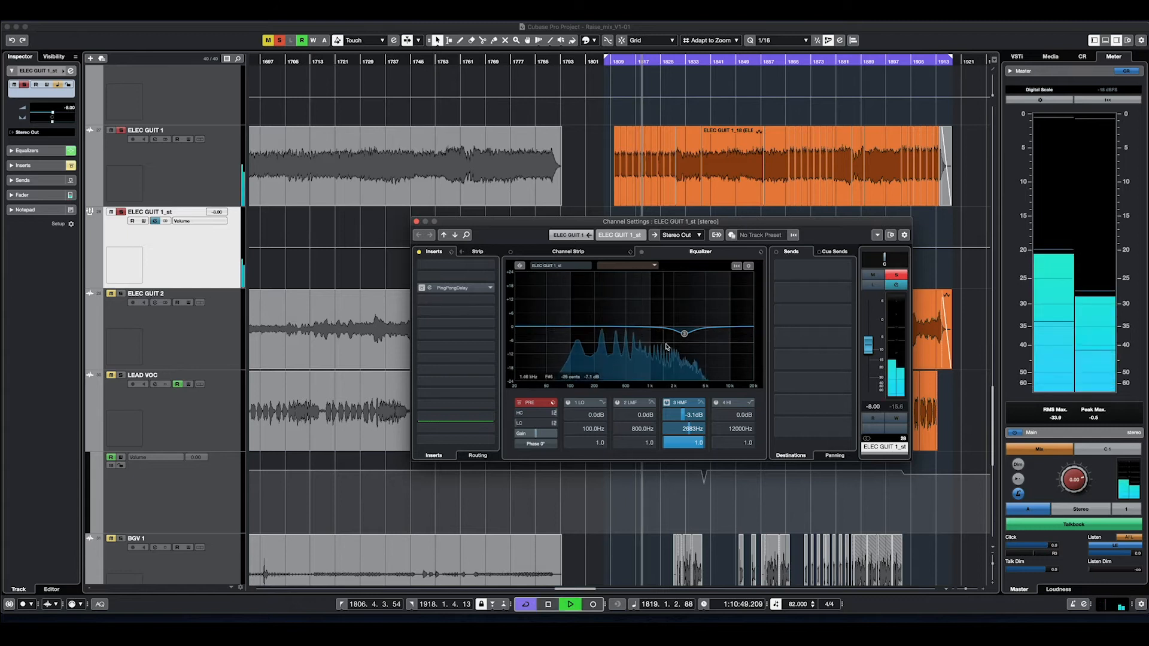
pyautogui.click(642, 254)
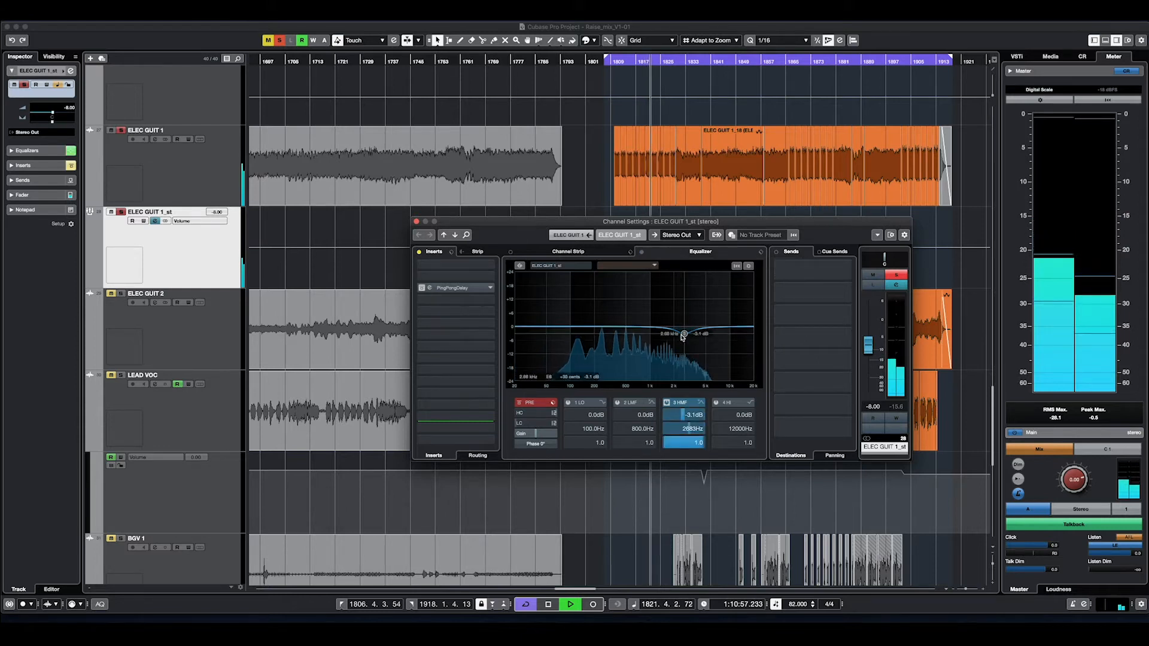
pyautogui.press('space')
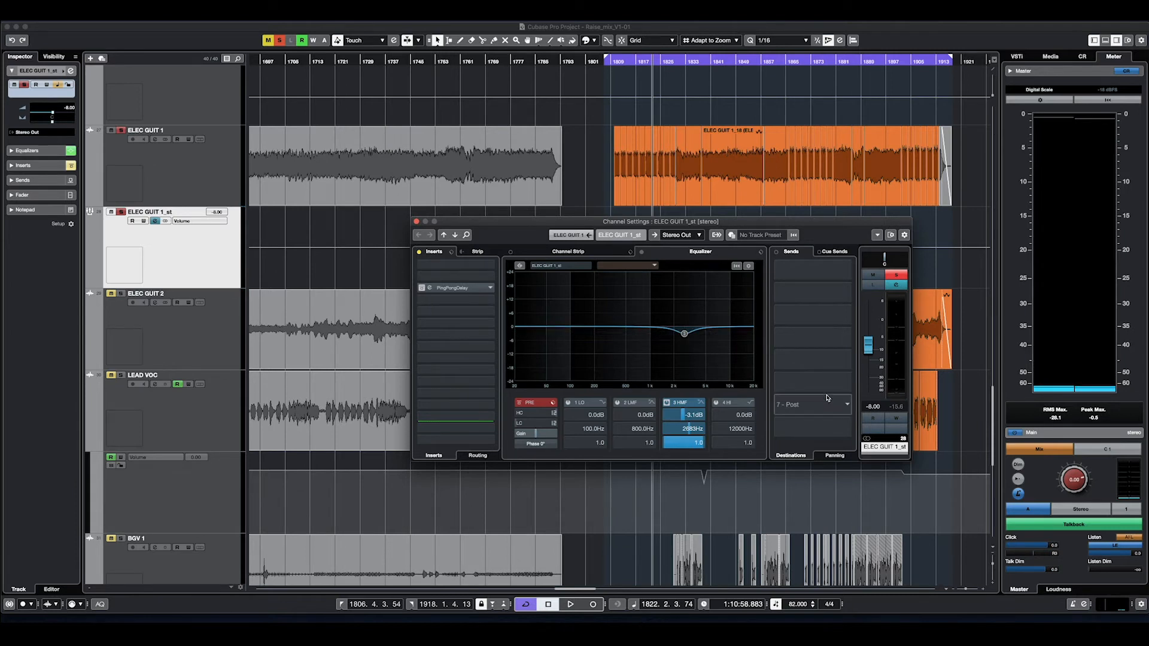
# Step: Move the channel settings window clear of the guitar track and briefly play the guitar with the PingPongDelay insert bypassed
pyautogui.moveTo(745, 223); pyautogui.dragTo(781, 297)
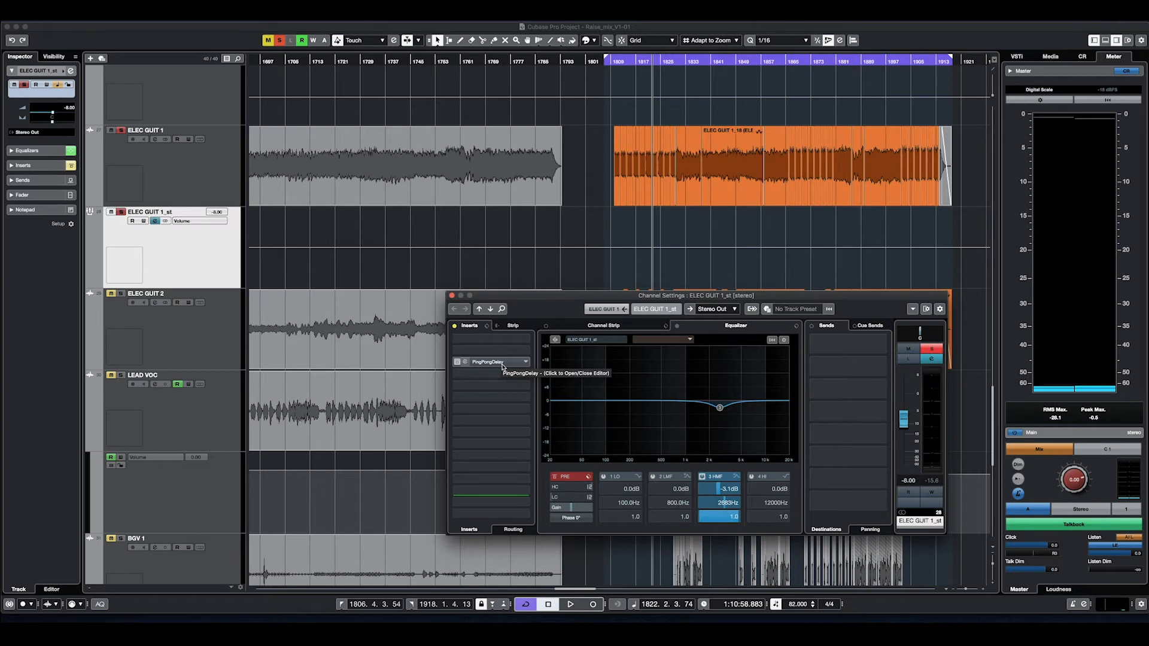
pyautogui.click(457, 363)
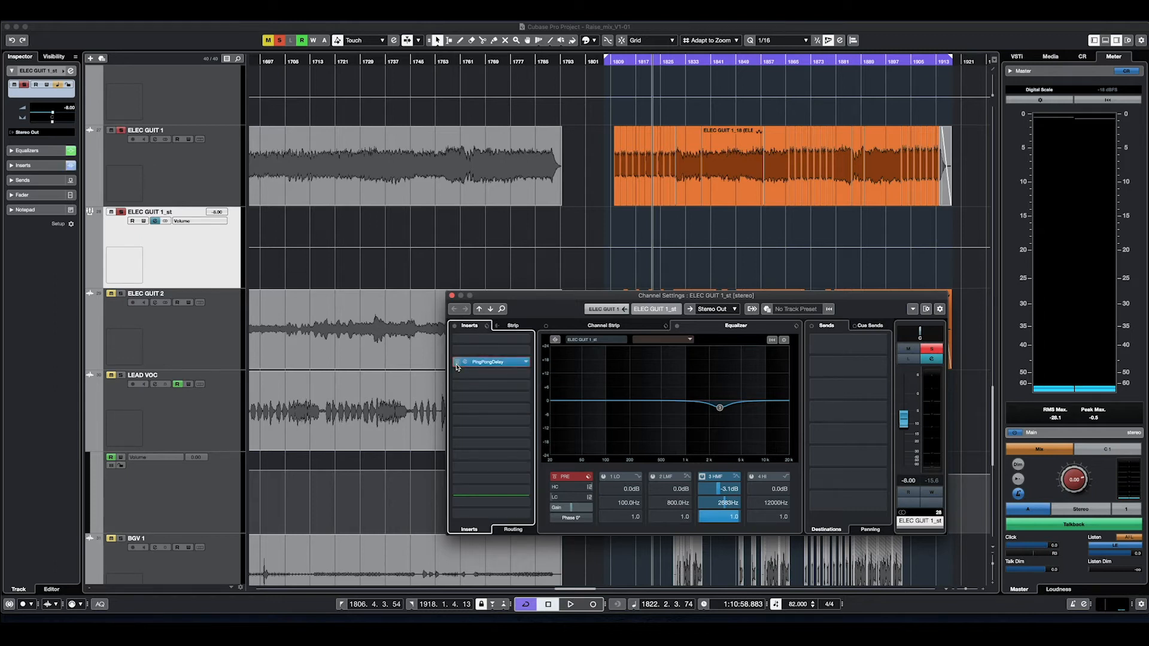
pyautogui.click(457, 362)
pyautogui.press('space')
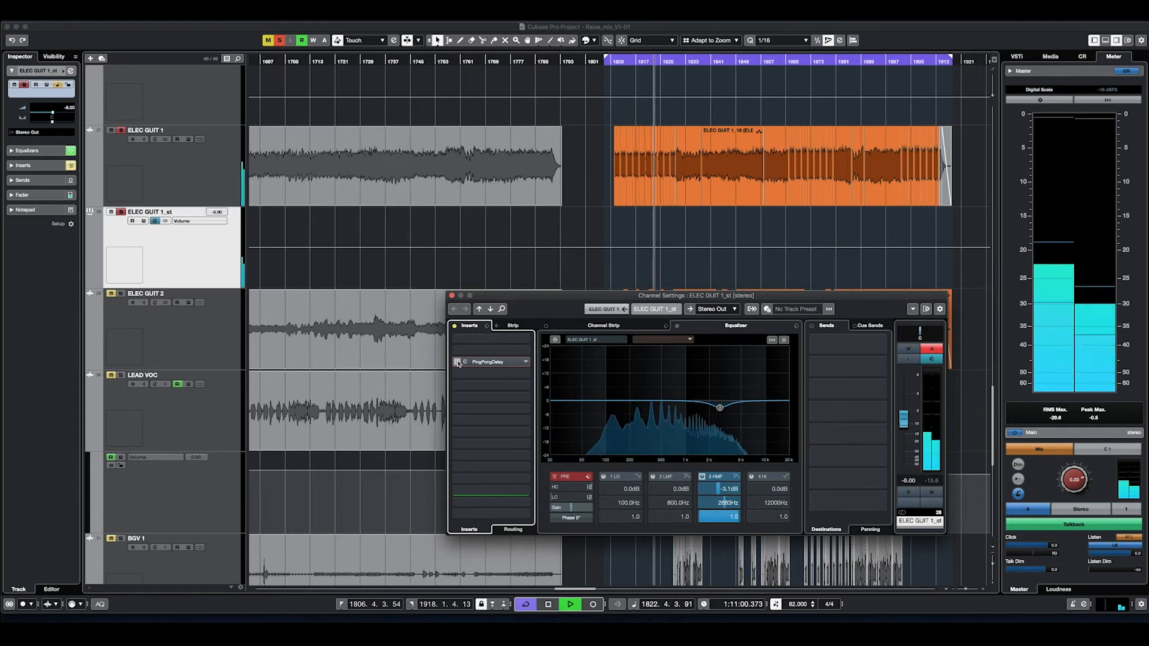
pyautogui.press('space')
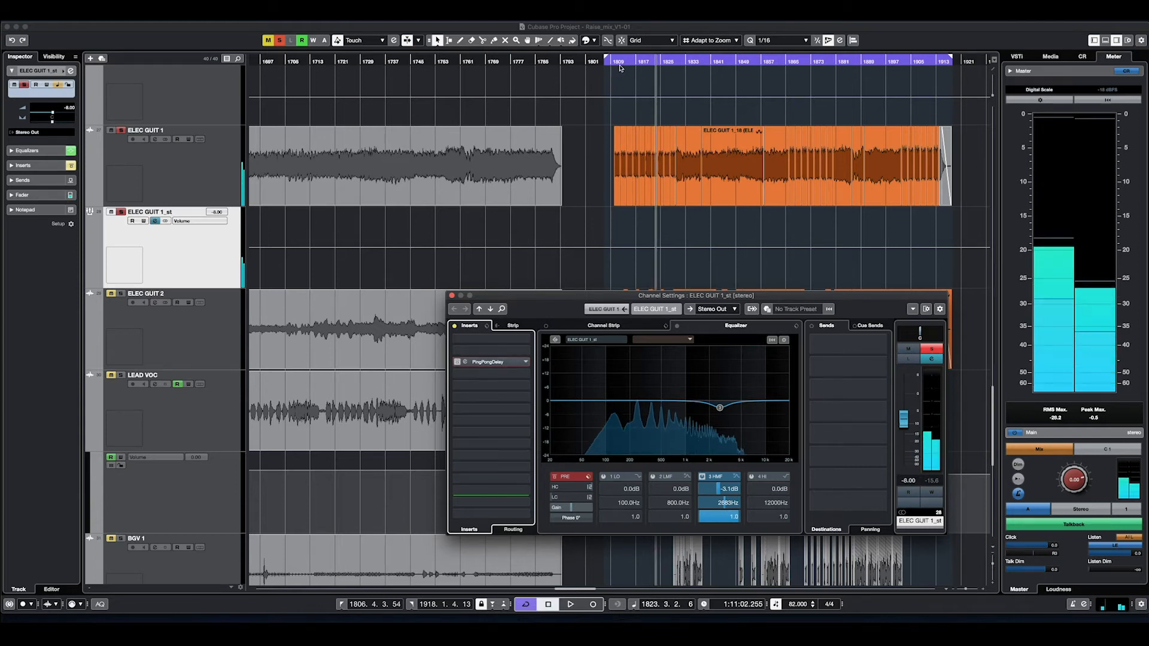
# Step: Set the playback position to about bar 1811, activate the PingPongDelay insert on ELEC GUIT 1_st and play the guitar through it
pyautogui.click(471, 468)
pyautogui.press('super+grave')
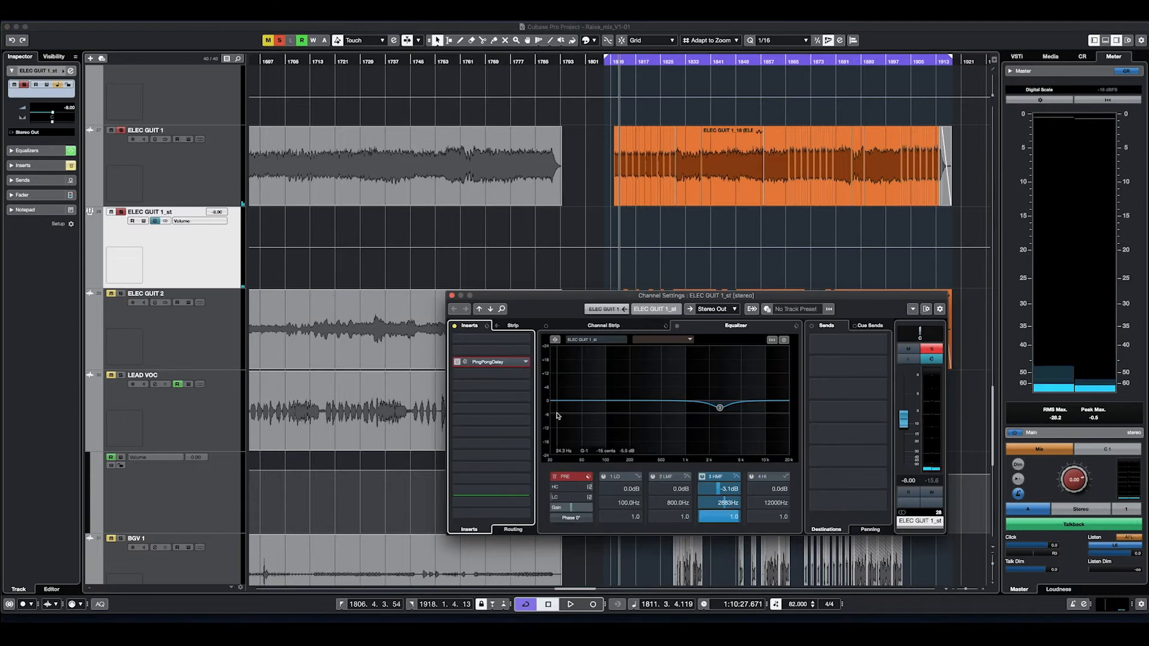
pyautogui.click(458, 362)
pyautogui.press('space')
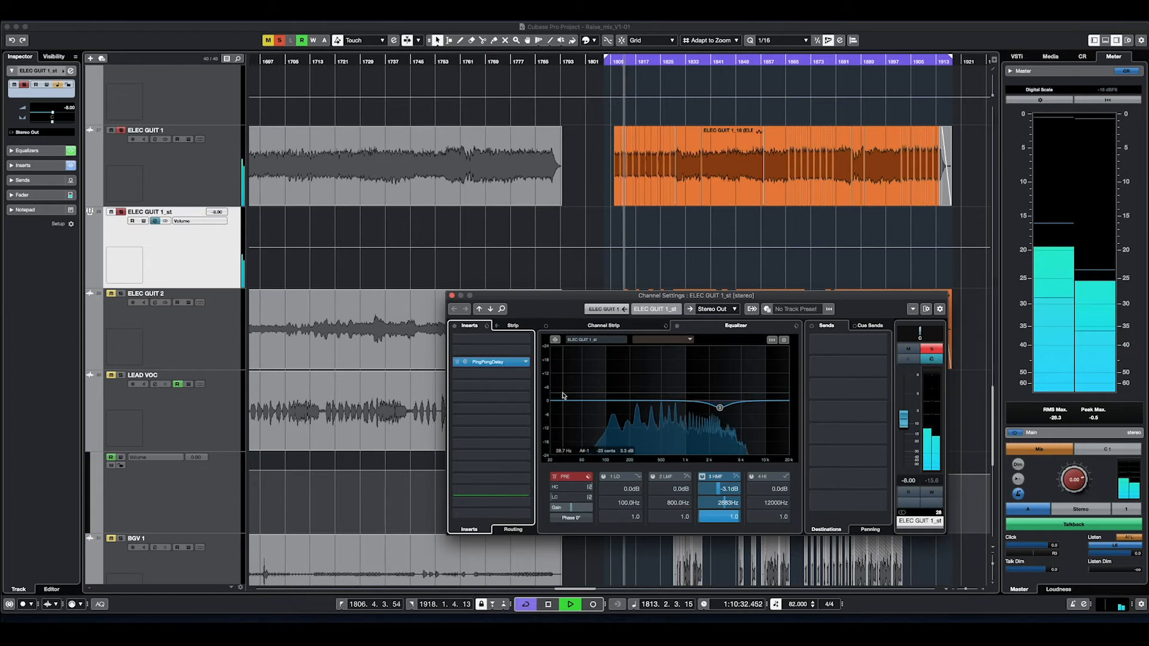
pyautogui.press('space')
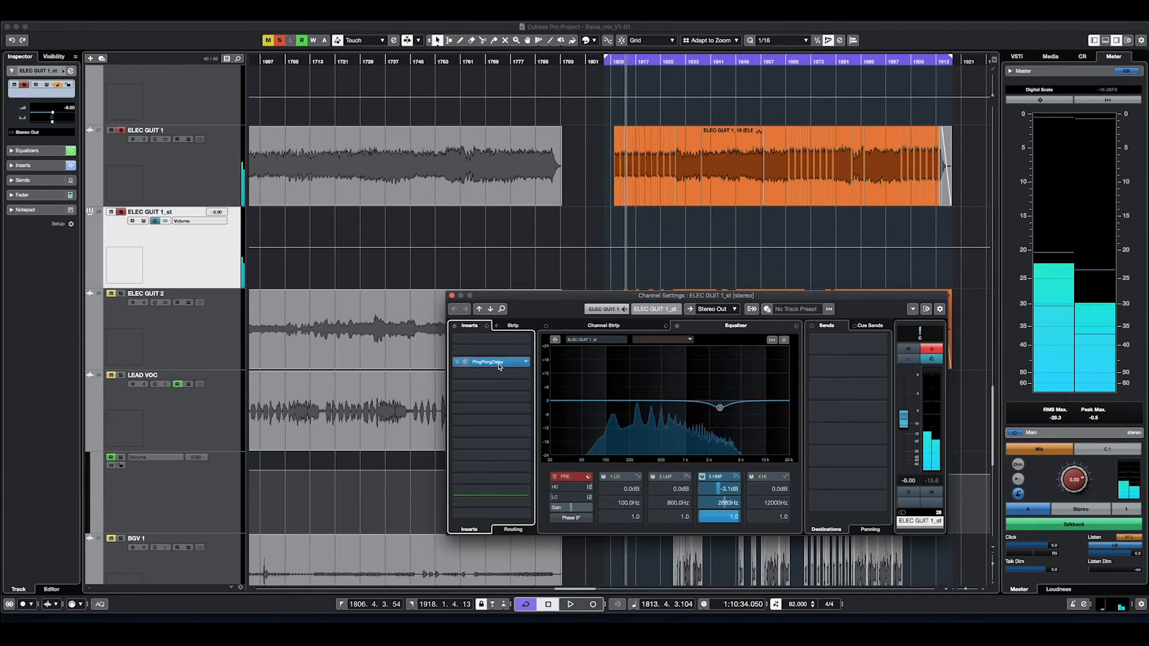
# Step: Open the PingPongDelay editor to examine its delay time, filter, feedback and mix settings, closing it when done
pyautogui.click(500, 364)
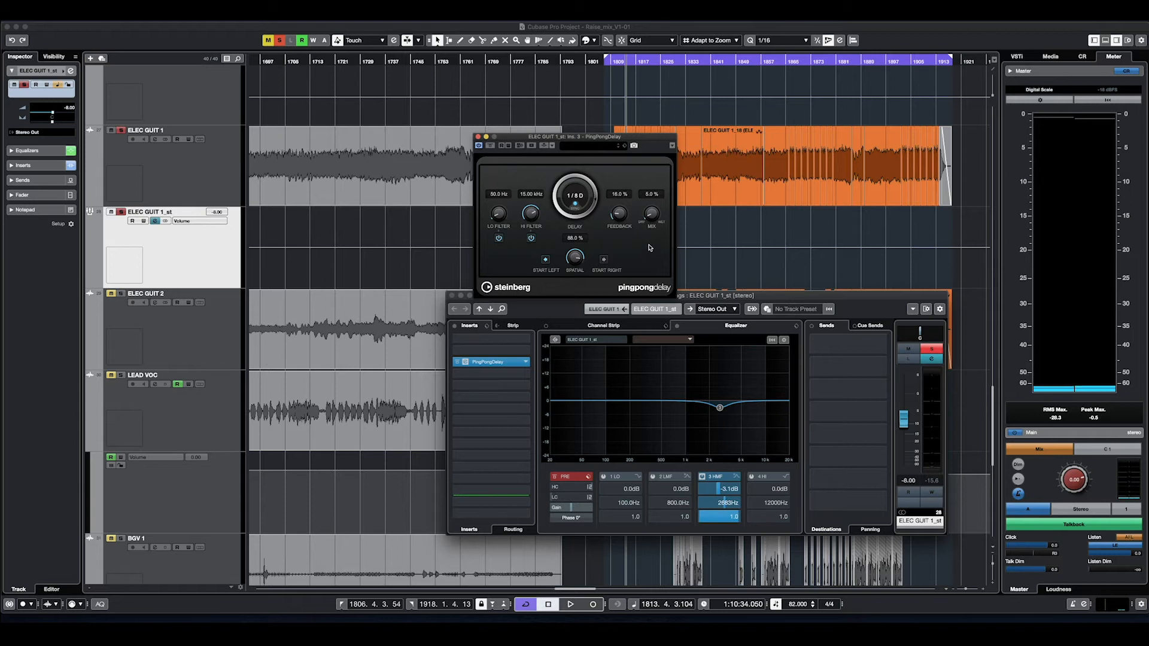
pyautogui.click(478, 138)
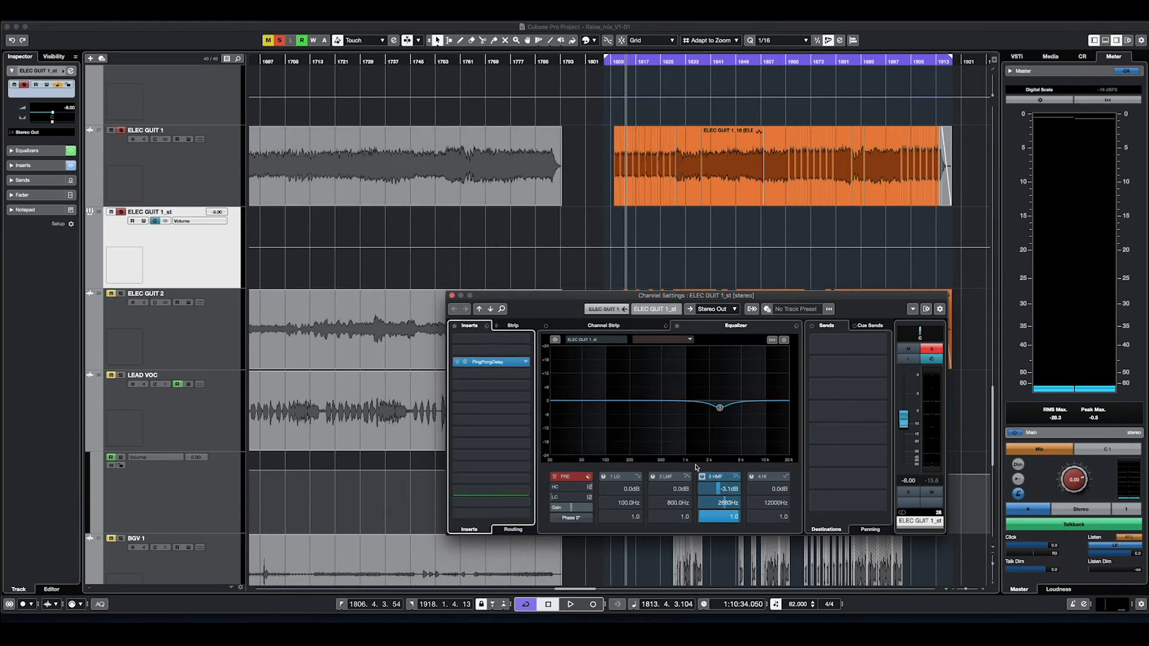
# Step: Review the channel settings of ELEC GUIT 1 and of the ELEC GUIT 1_st group to compare their processing
pyautogui.click(216, 187)
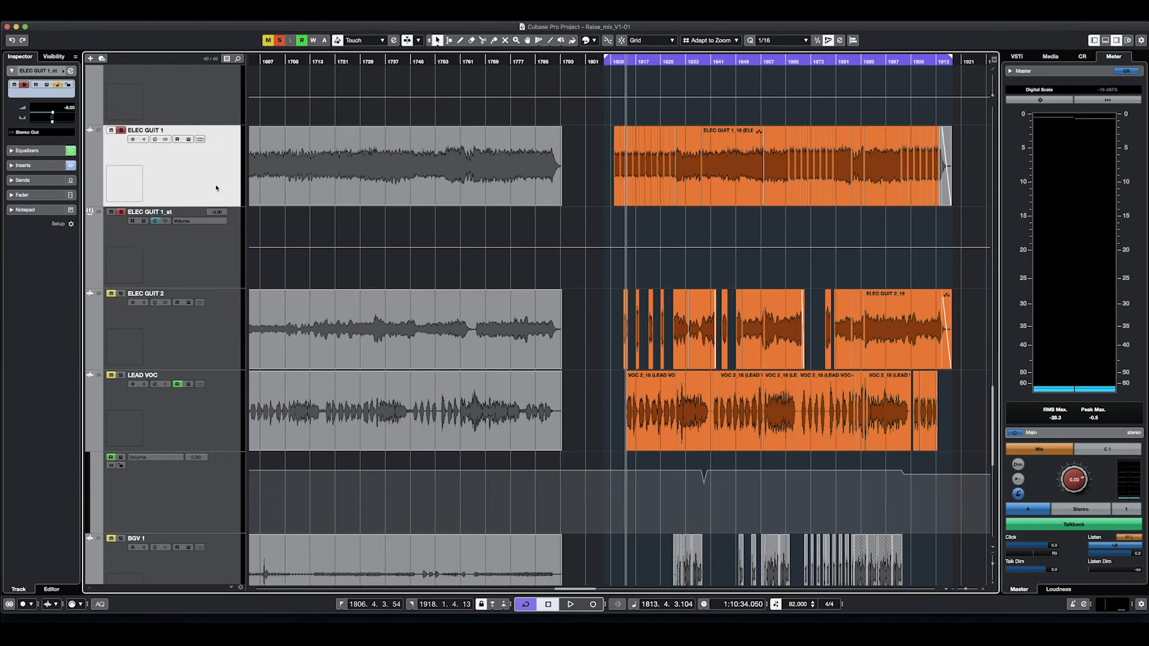
pyautogui.click(154, 139)
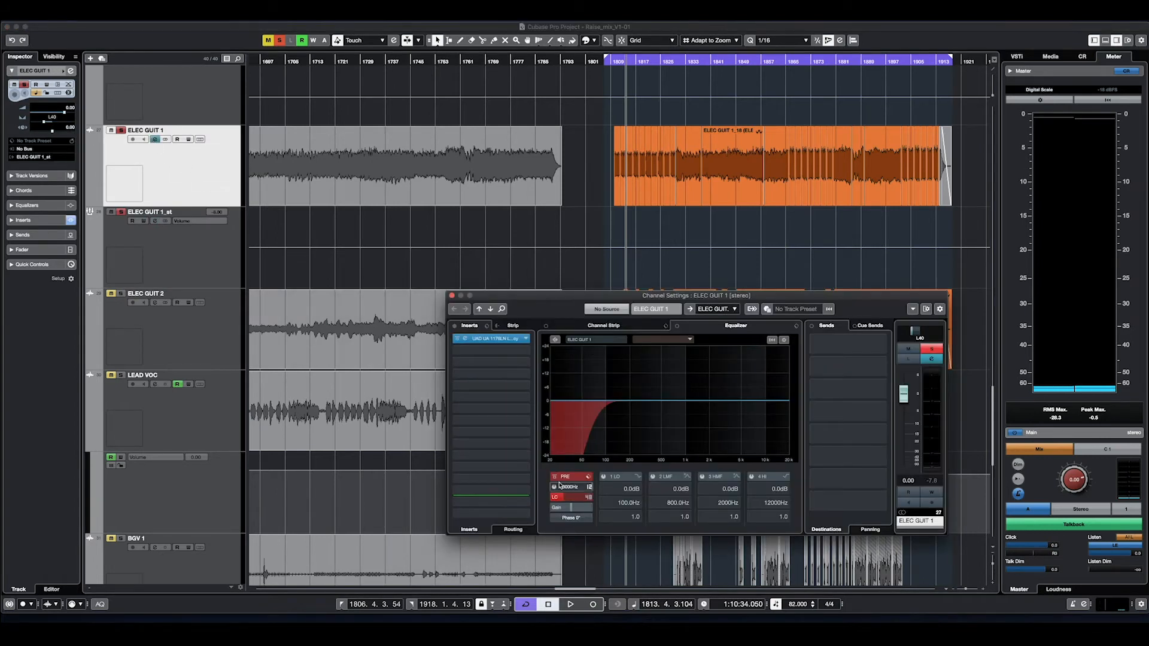
pyautogui.click(452, 296)
pyautogui.click(200, 253)
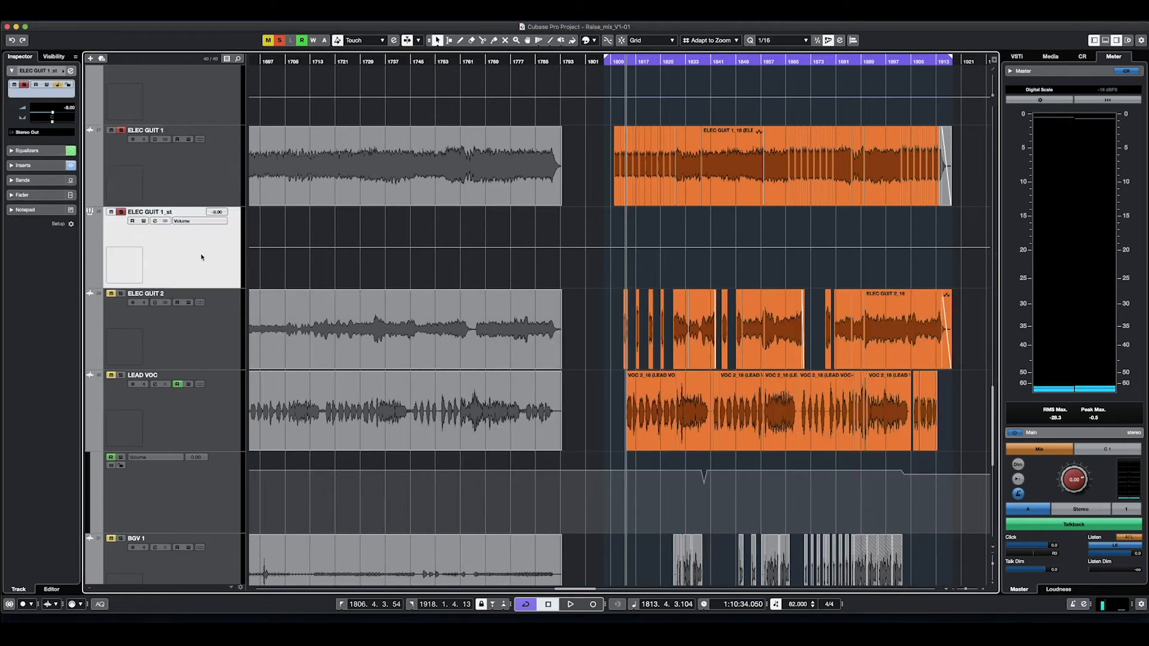
pyautogui.click(155, 222)
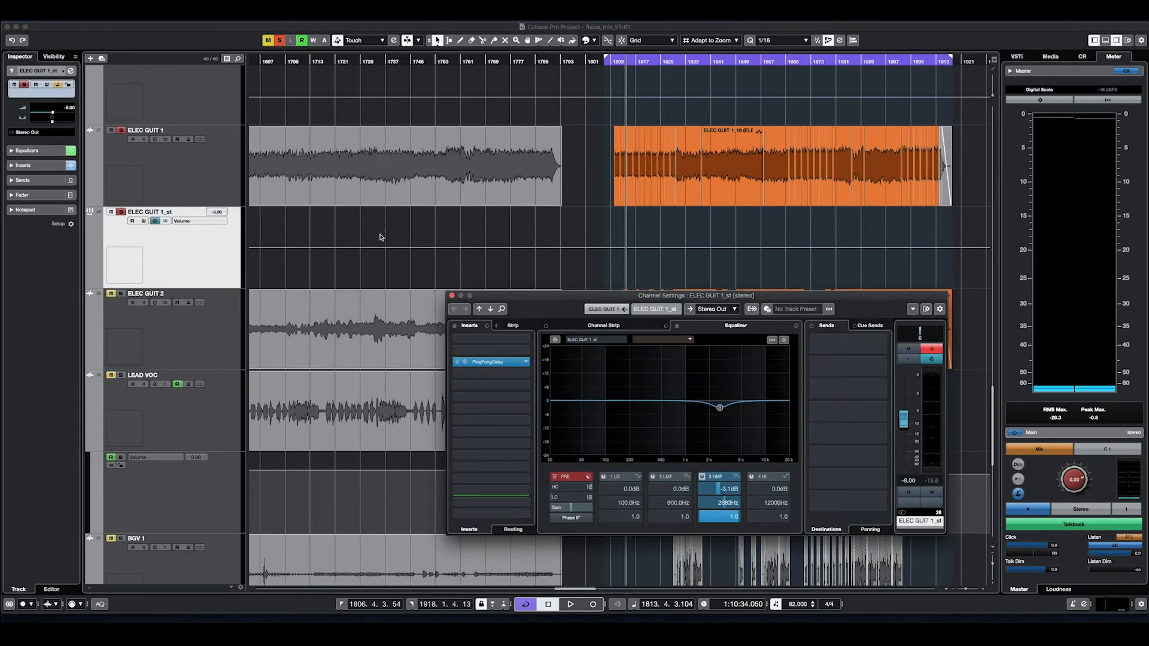
# Step: Lower ELEC GUIT 1's volume to about -20 dB and check the level setting on the ELEC GUIT 1_st group
pyautogui.click(212, 191)
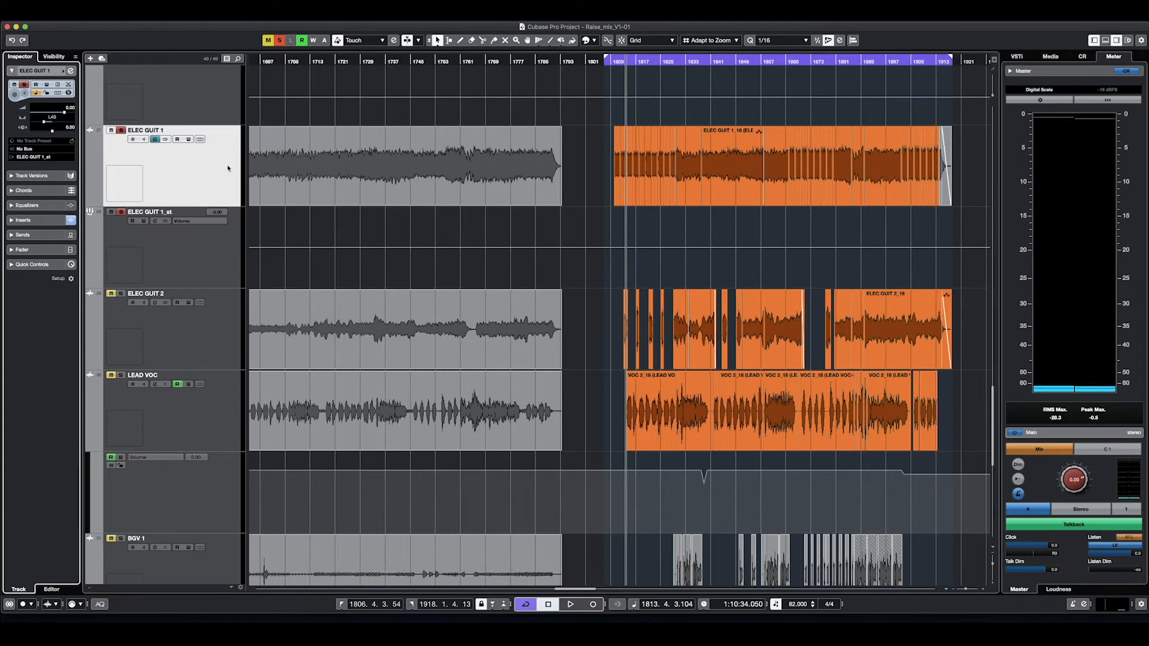
pyautogui.click(206, 265)
pyautogui.click(199, 173)
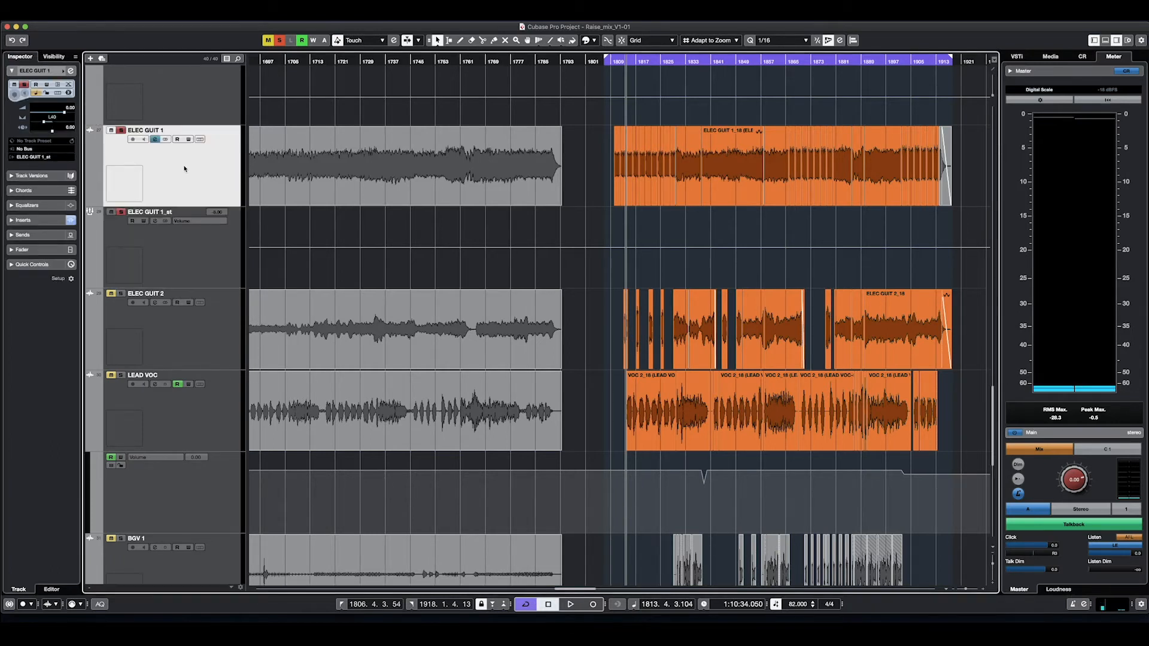
pyautogui.moveTo(65, 115); pyautogui.dragTo(40, 114)
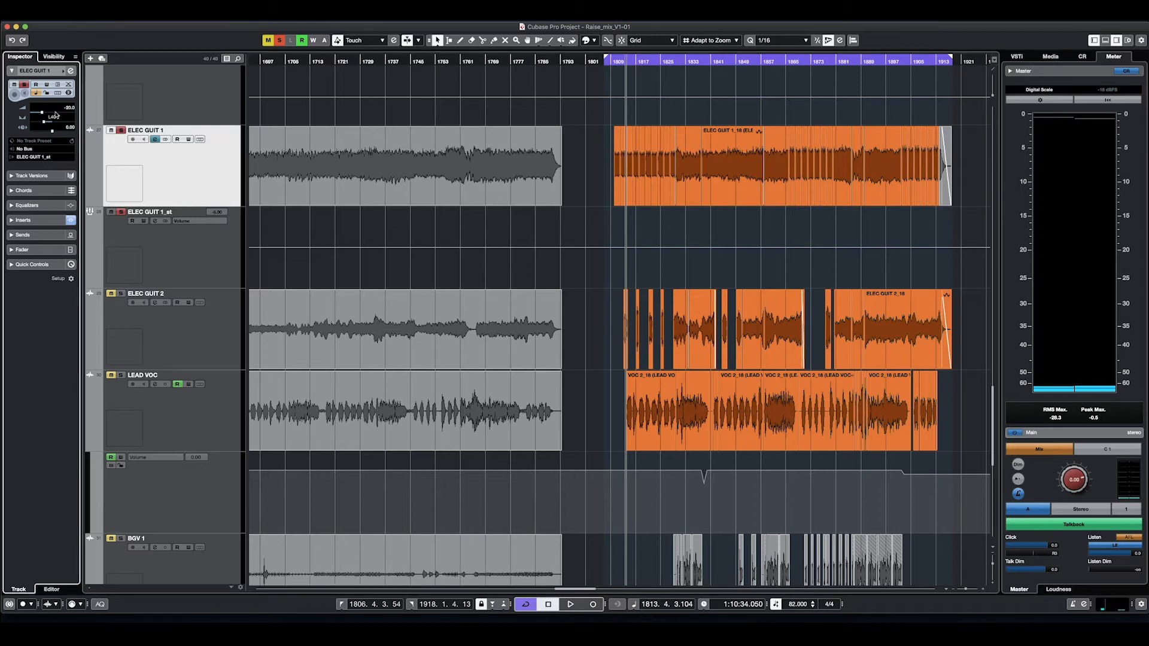
pyautogui.click(176, 219)
pyautogui.click(189, 180)
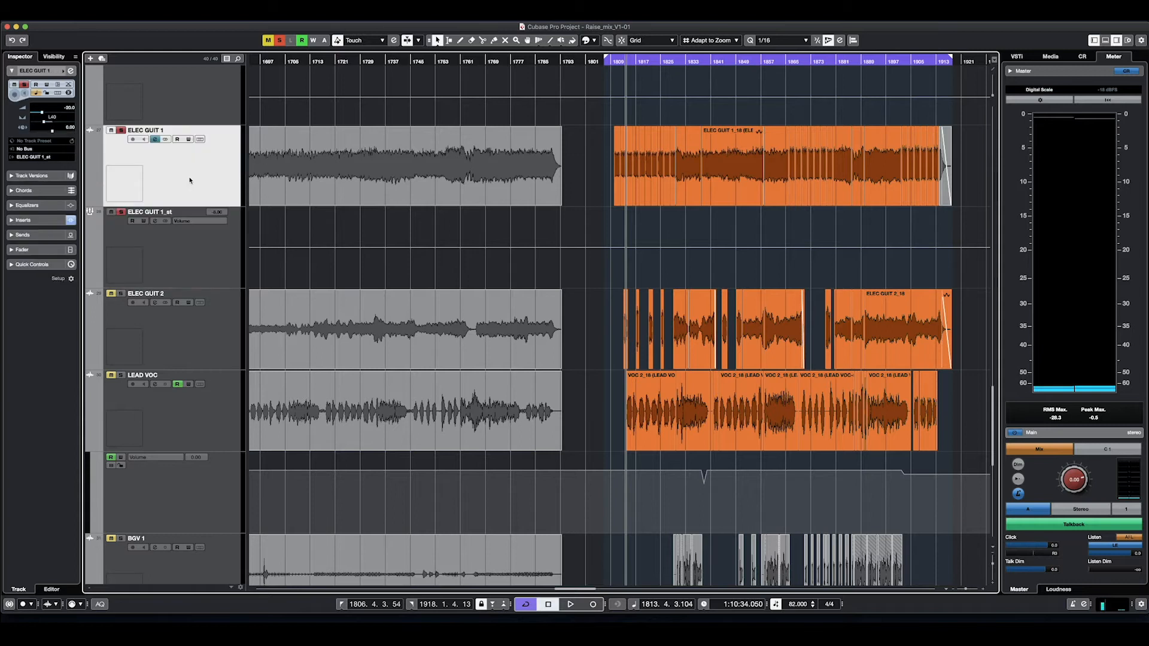
pyautogui.click(173, 274)
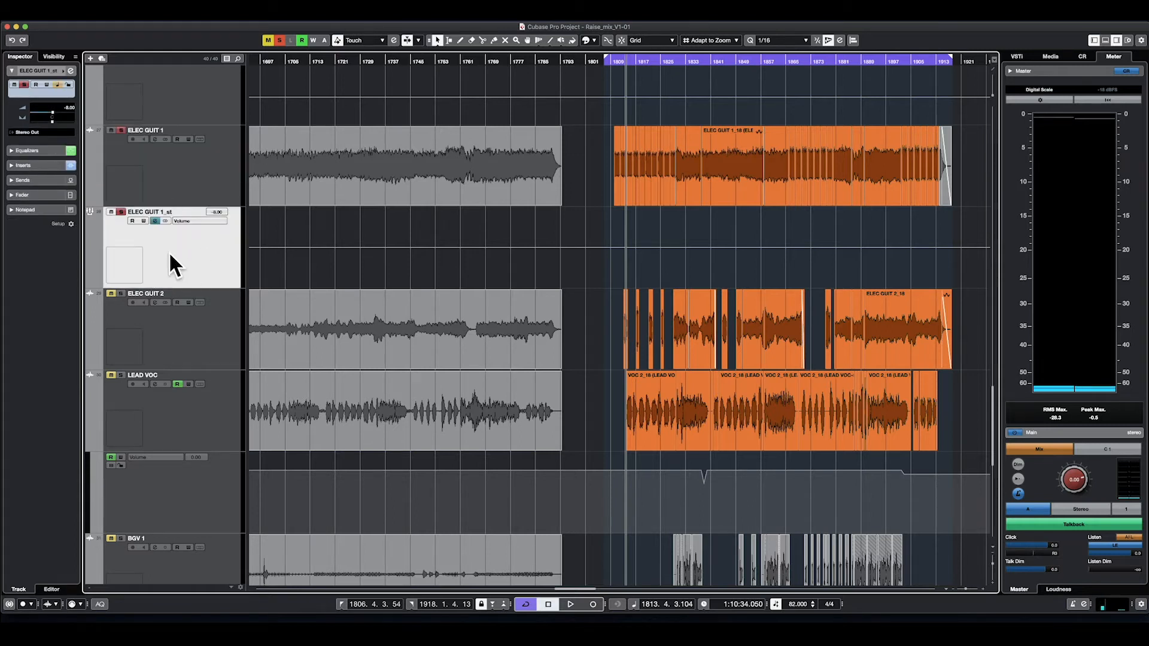
# Step: Set the volume of ELEC GUIT 1 to 0.00 dB
pyautogui.click(192, 155)
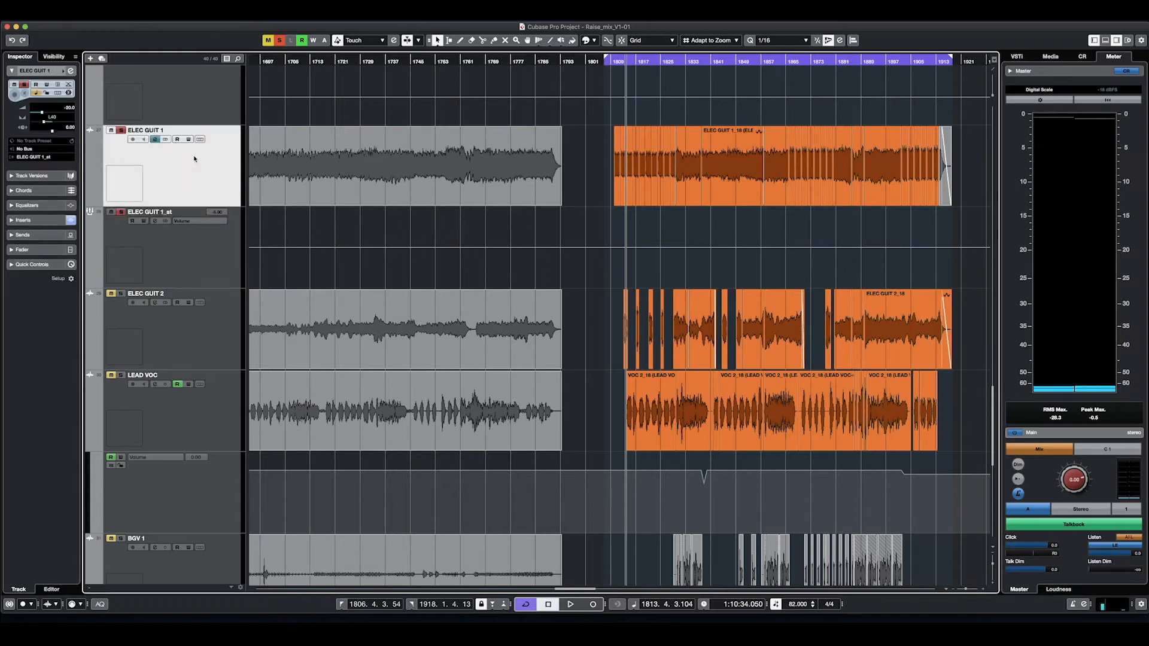
pyautogui.write('0')
pyautogui.press('Return')
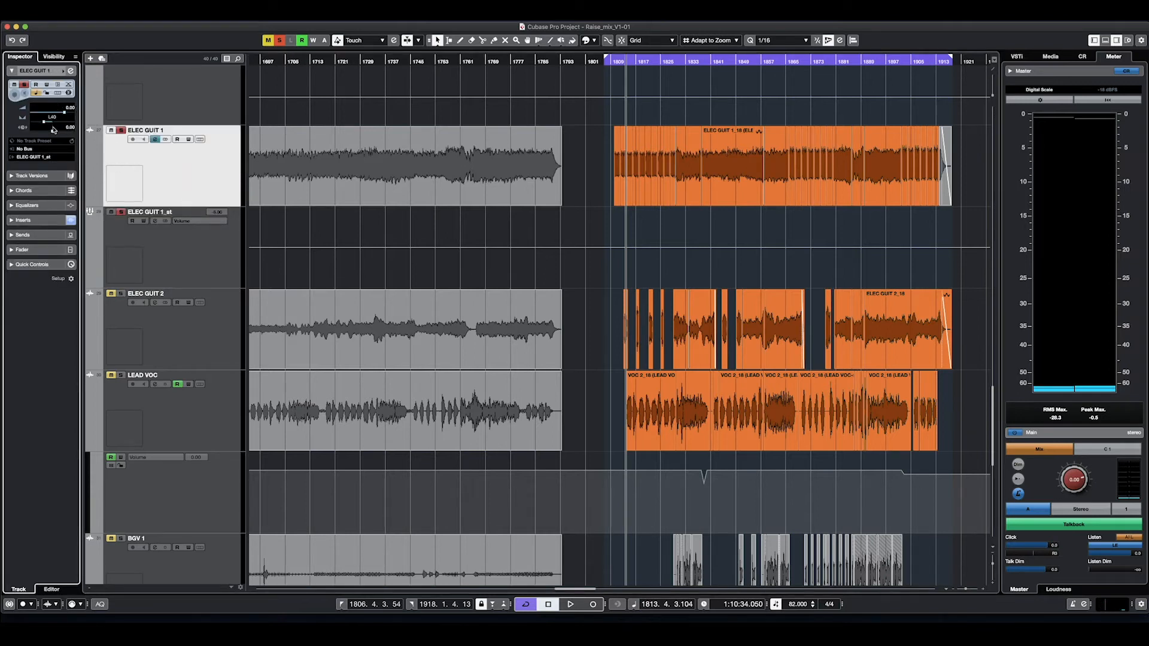
# Step: Reopen the ELEC GUIT 1_st channel settings and move the window higher over the guitar tracks
pyautogui.click(219, 253)
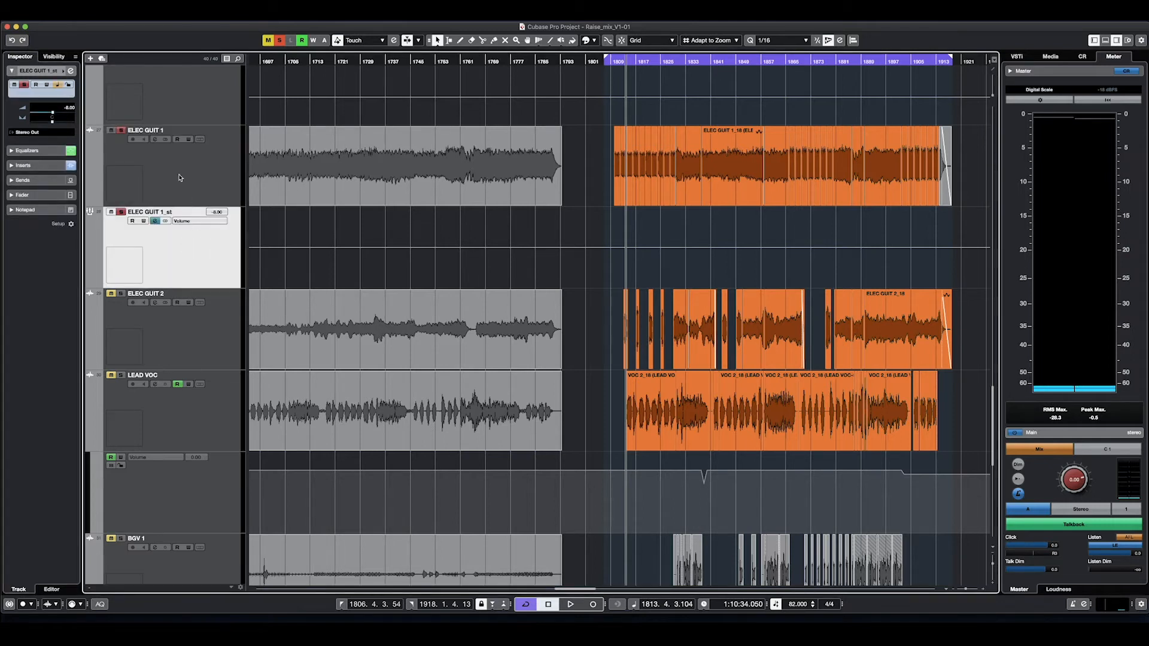
pyautogui.click(199, 192)
pyautogui.click(210, 258)
pyautogui.click(154, 221)
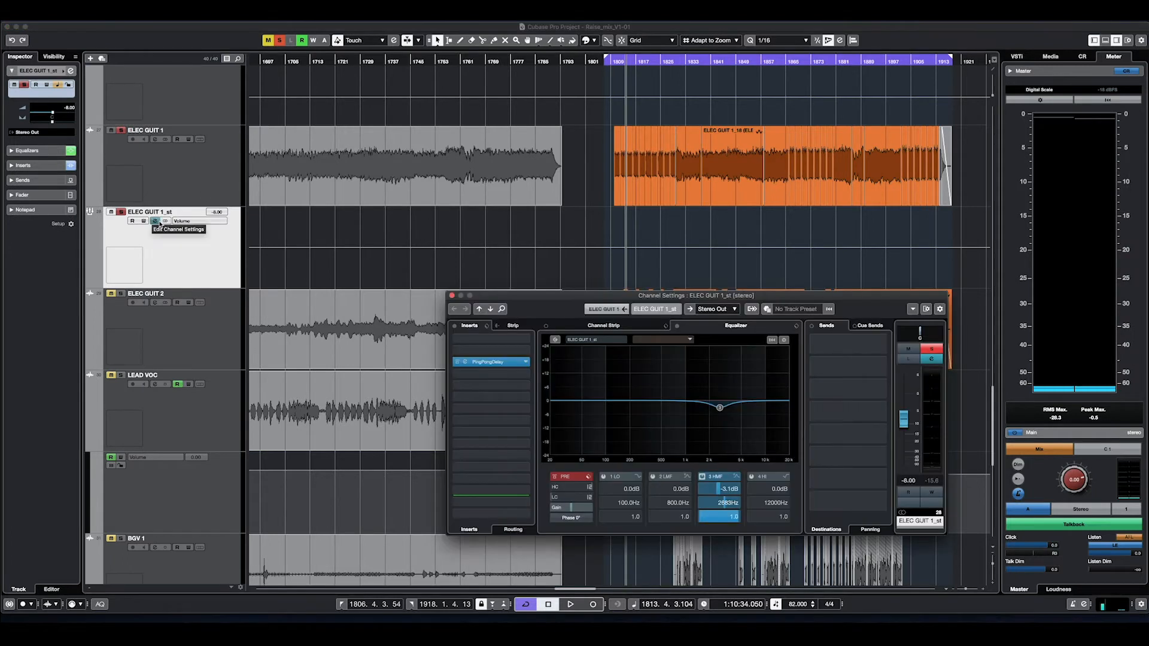
pyautogui.moveTo(578, 297); pyautogui.dragTo(511, 164)
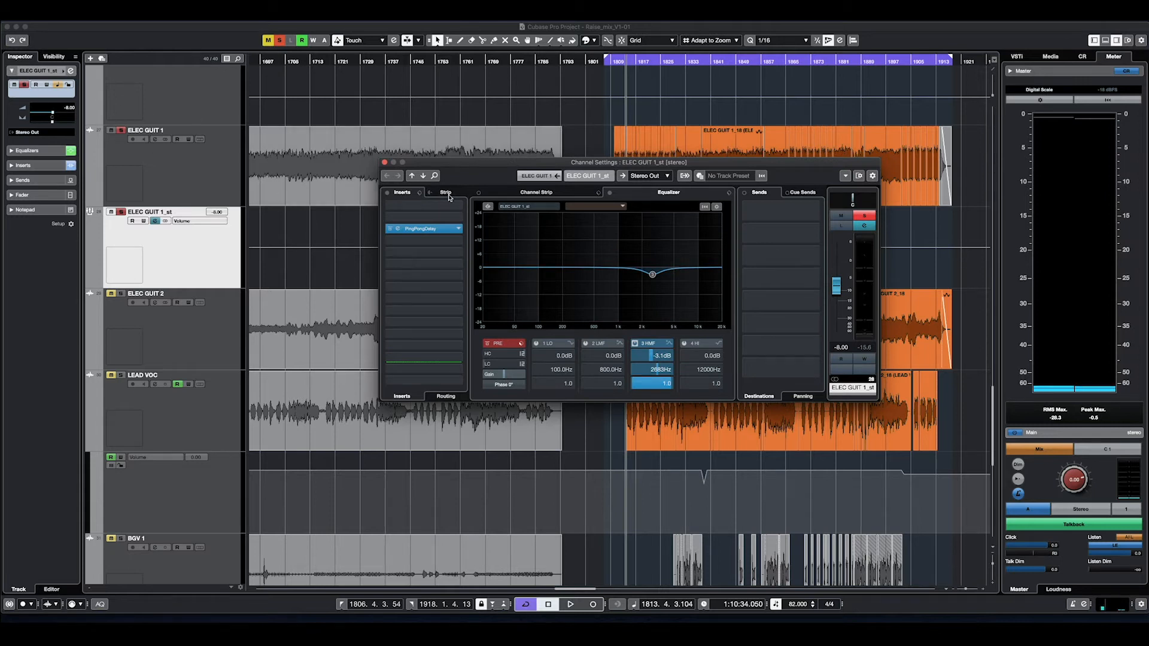
# Step: Close the ELEC GUIT 1_st channel settings, clear all solos and play the guitars in the full mix
pyautogui.click(385, 162)
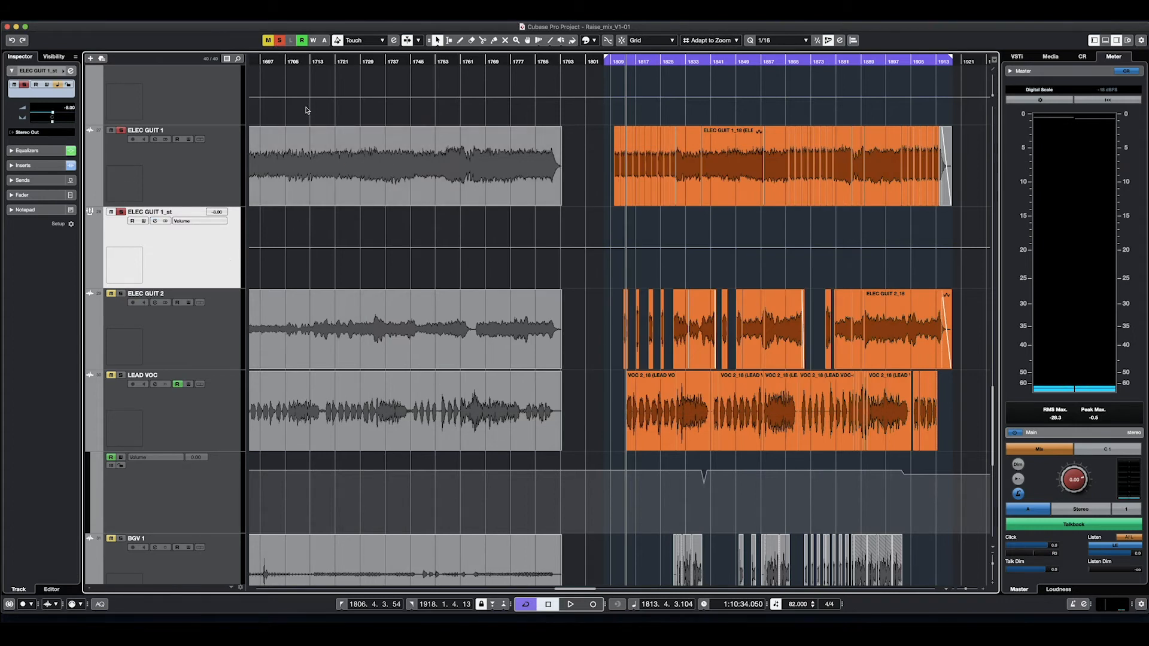
pyautogui.click(279, 43)
pyautogui.press('space')
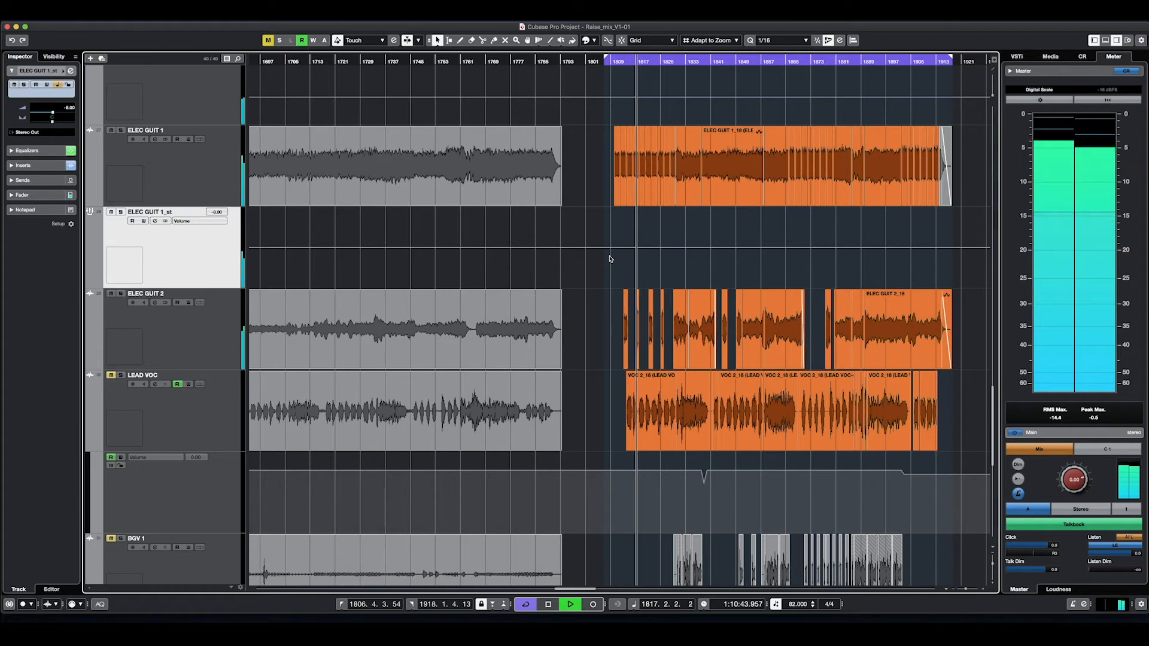
pyautogui.press('space')
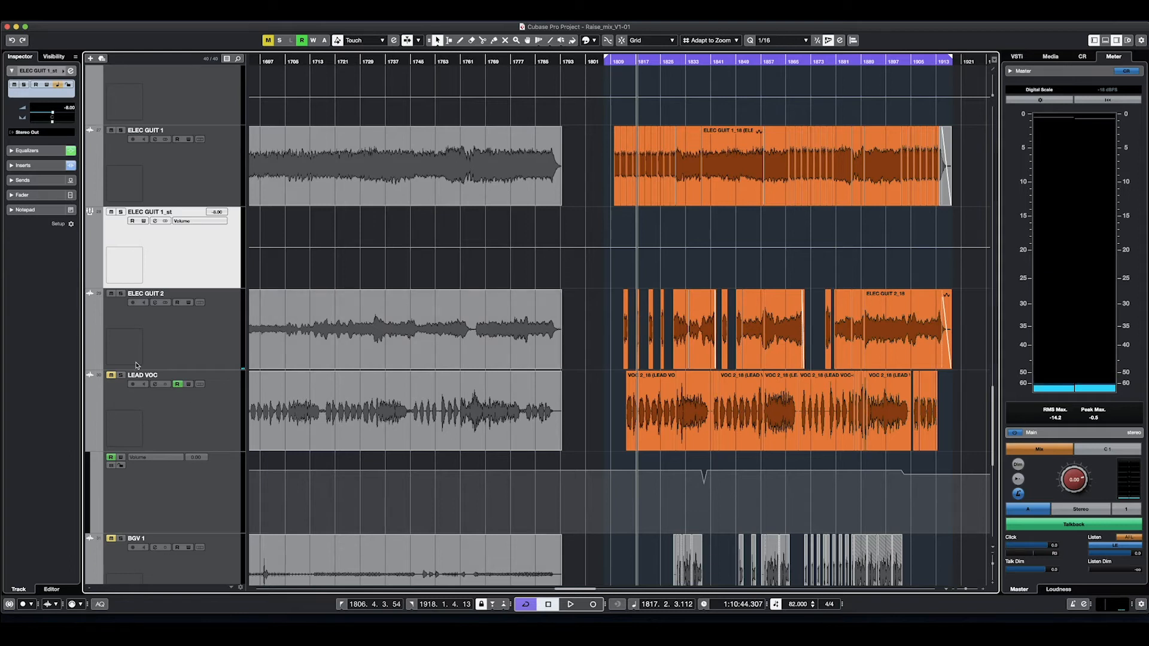
# Step: Solo ELEC GUIT 2 and set the playback position just before its second short event, near bar 1817
pyautogui.click(204, 333)
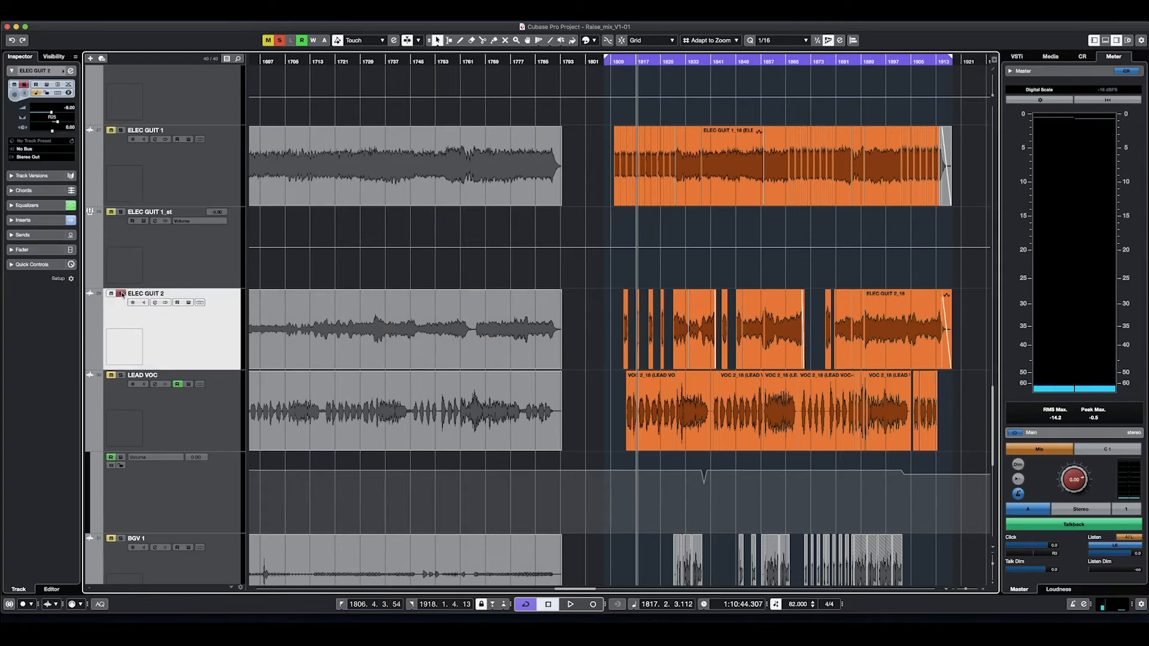
pyautogui.press('h')
pyautogui.press('h')
pyautogui.press('h')
pyautogui.press('h')
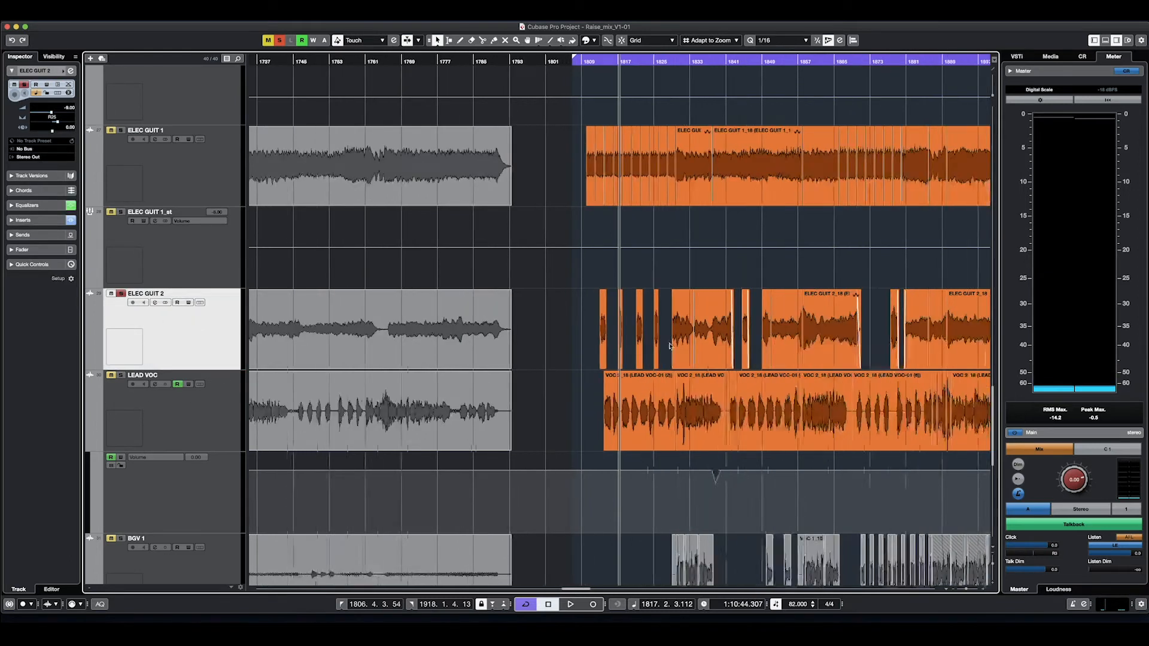
pyautogui.press('h')
pyautogui.press('h')
pyautogui.press('h')
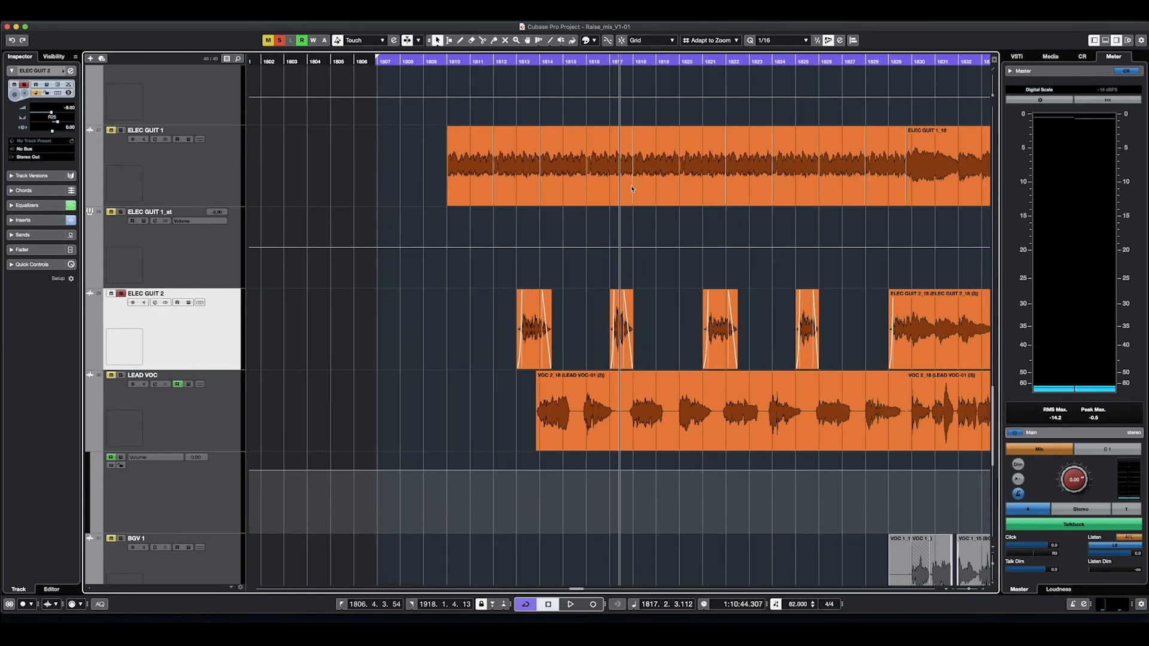
pyautogui.click(607, 62)
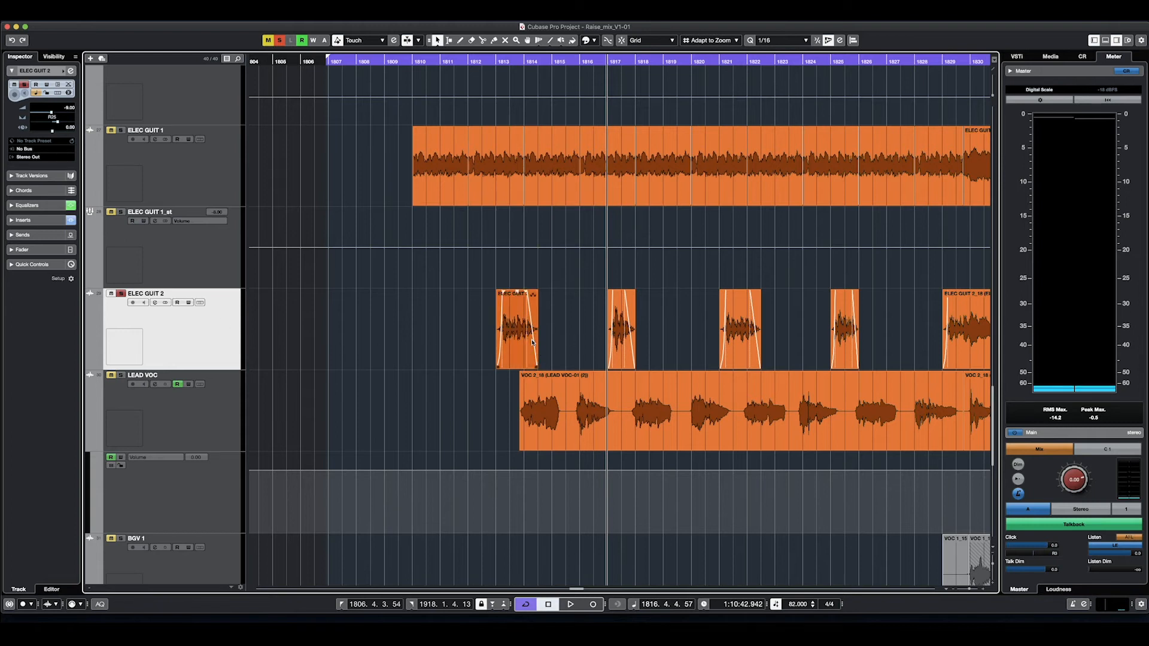
# Step: Try extending the first ELEC GUIT 2 event to the start of the second, play it, and undo the extension
pyautogui.press('g')
pyautogui.press('g')
pyautogui.press('g')
pyautogui.press('g')
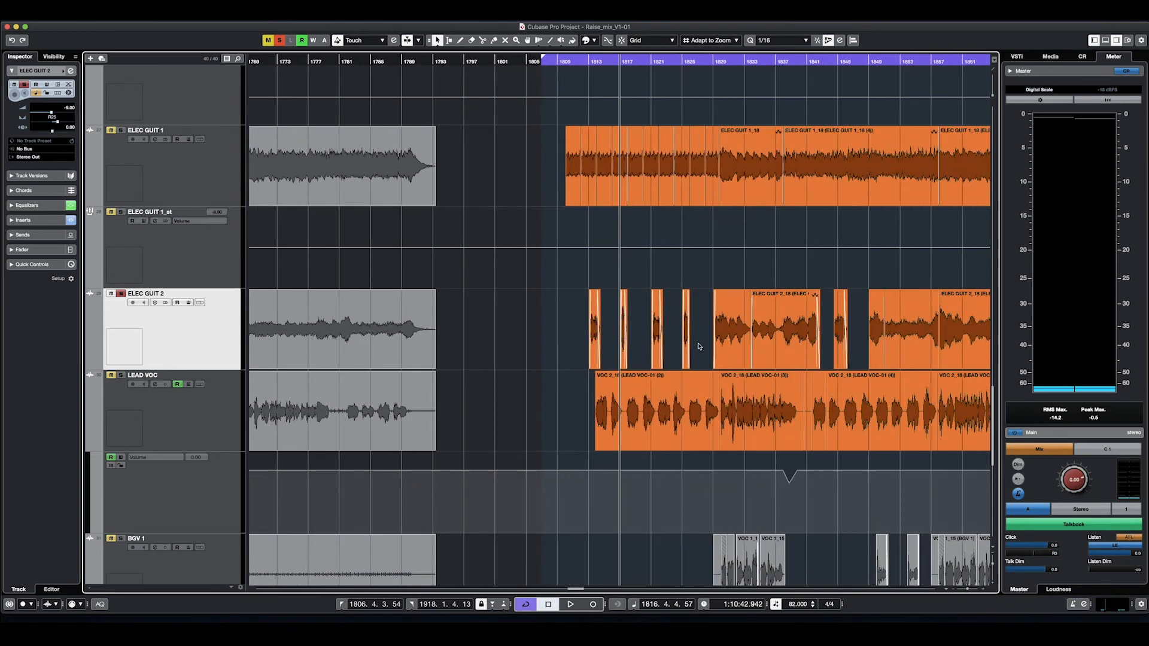
pyautogui.press('h')
pyautogui.press('h')
pyautogui.press('h')
pyautogui.press('h')
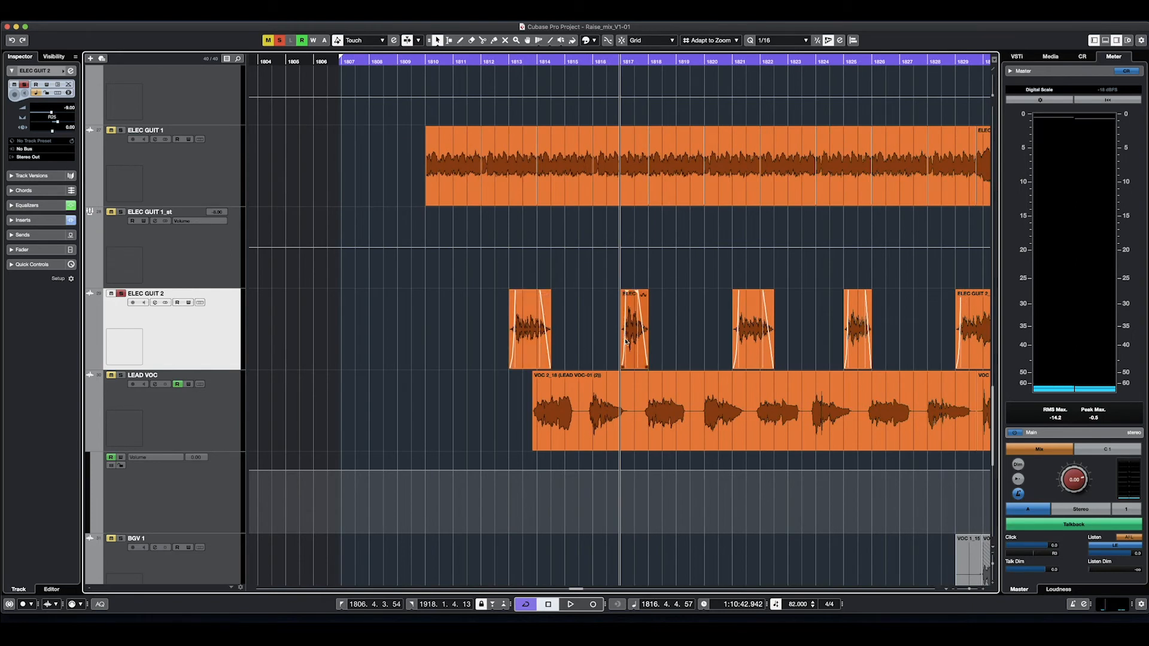
pyautogui.moveTo(551, 367); pyautogui.dragTo(617, 367)
pyautogui.press('space')
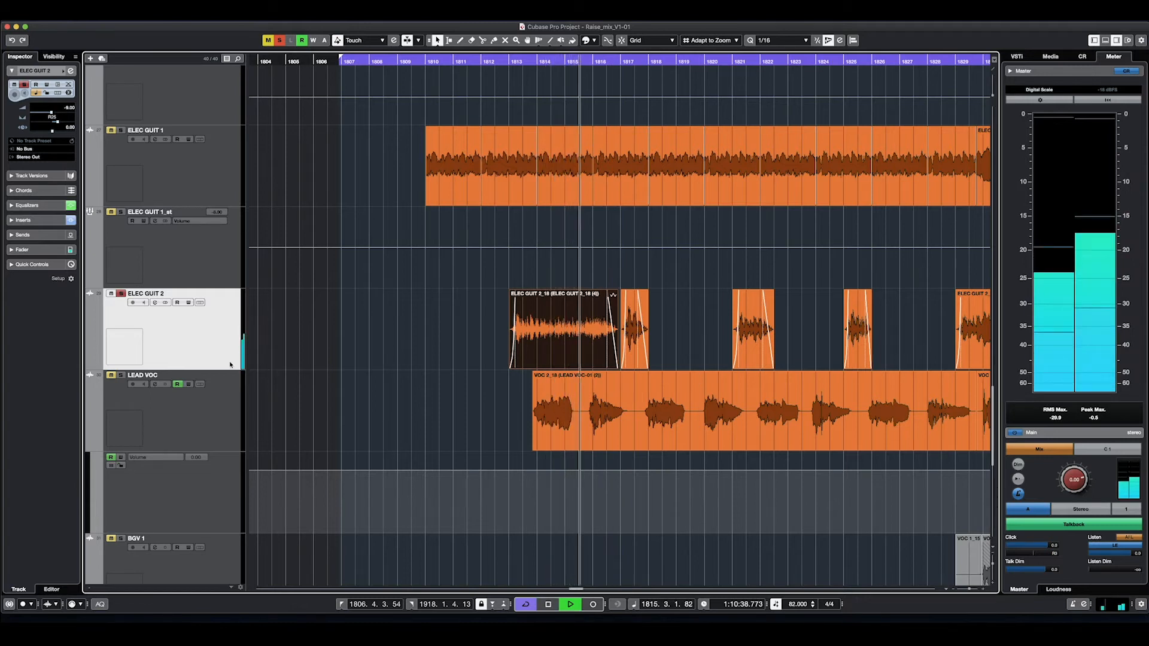
pyautogui.press('space')
pyautogui.hotkey('ctrl', 'z')
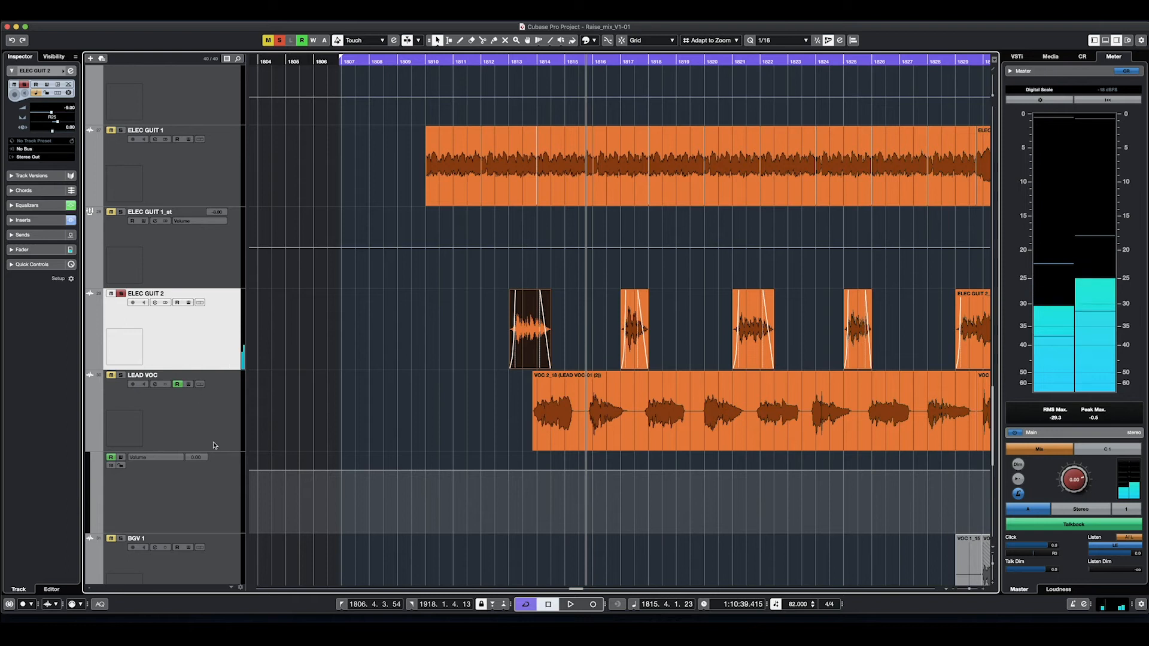
# Step: Play the soloed ELEC GUIT 2 track from bar 1813 to hear its first short event
pyautogui.click(509, 63)
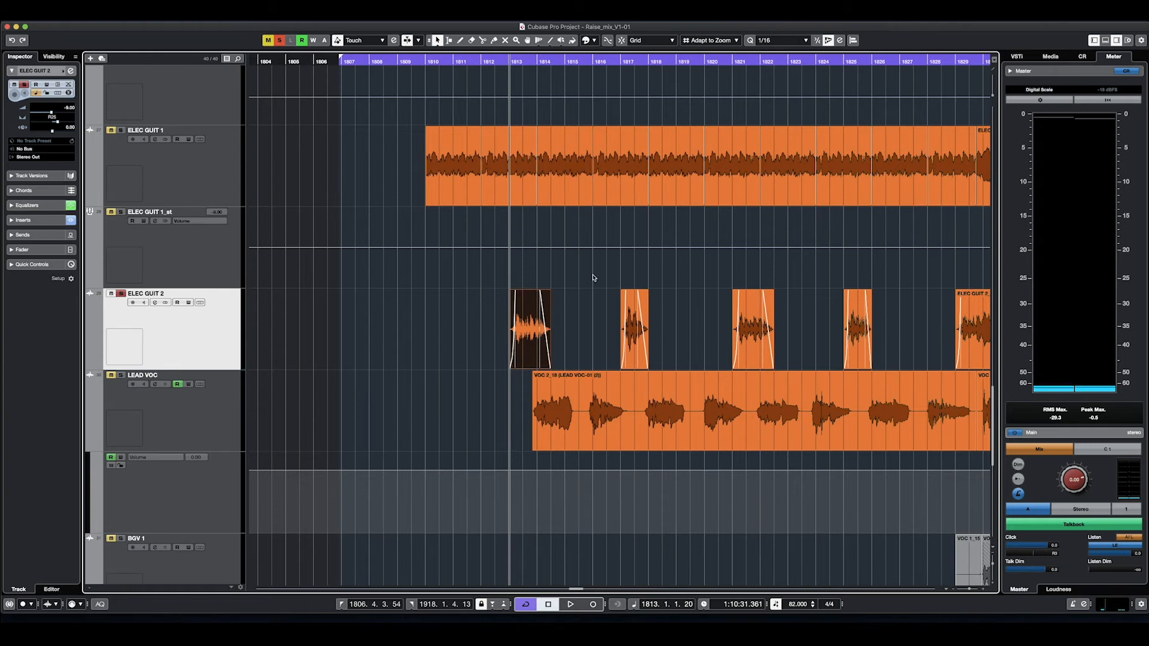
pyautogui.press('space')
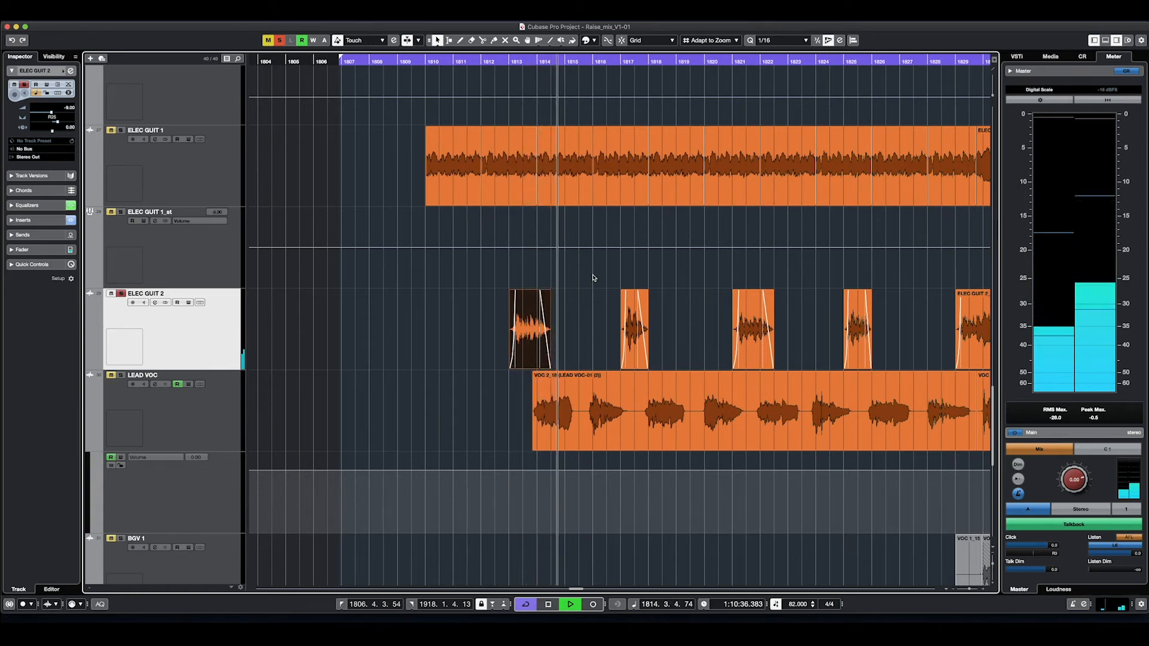
pyautogui.press('space')
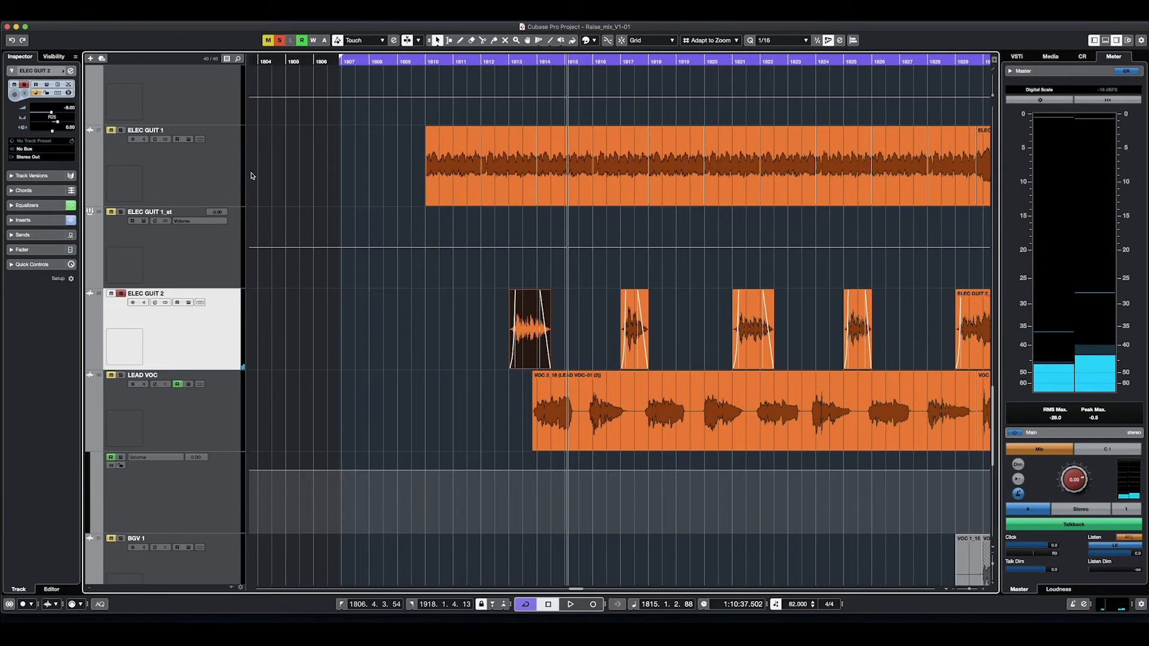
# Step: Solo ELEC GUIT 1 together with ELEC GUIT 2 and play both guitars from just before bar 1813
pyautogui.click(120, 130)
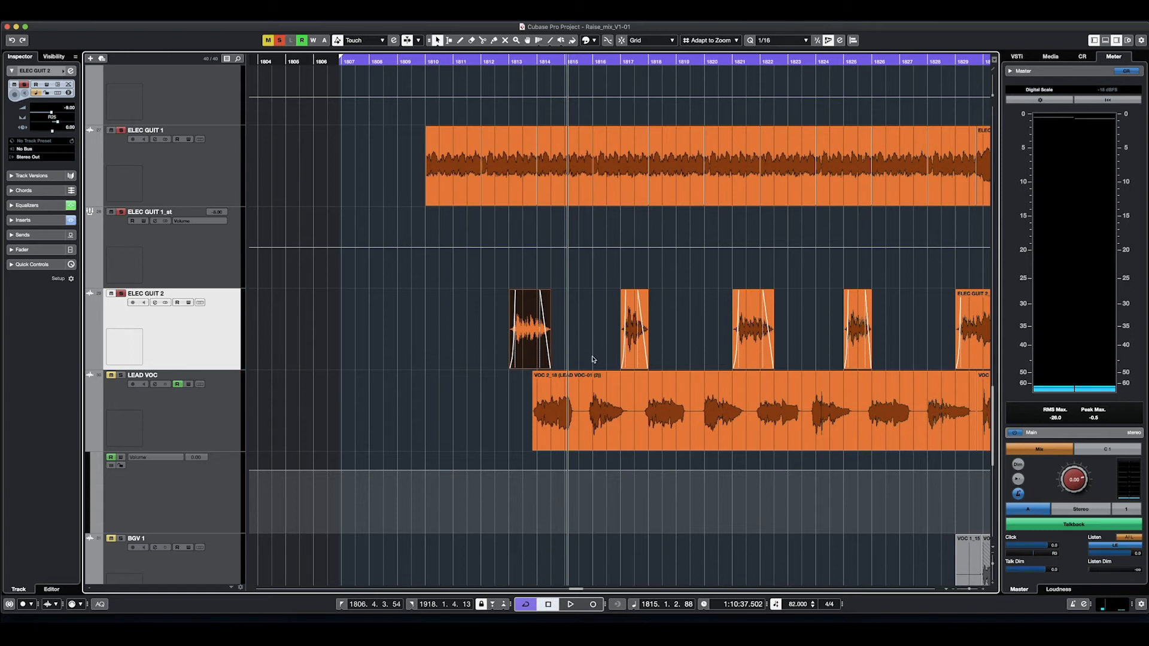
pyautogui.click(556, 189)
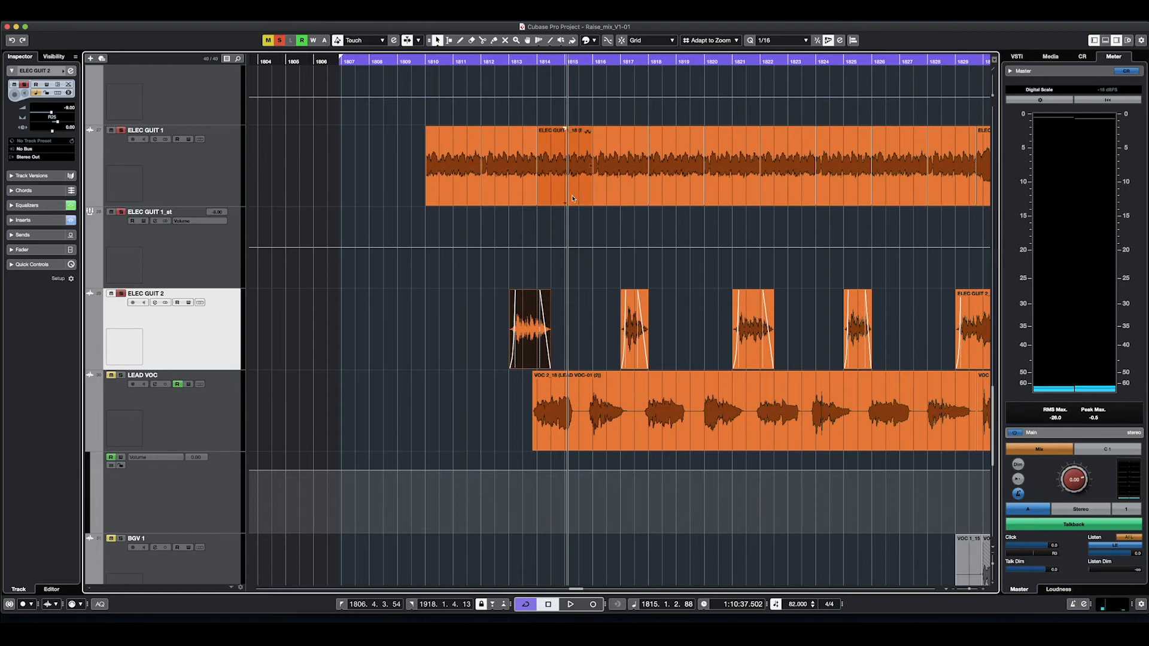
pyautogui.click(553, 113)
pyautogui.click(505, 61)
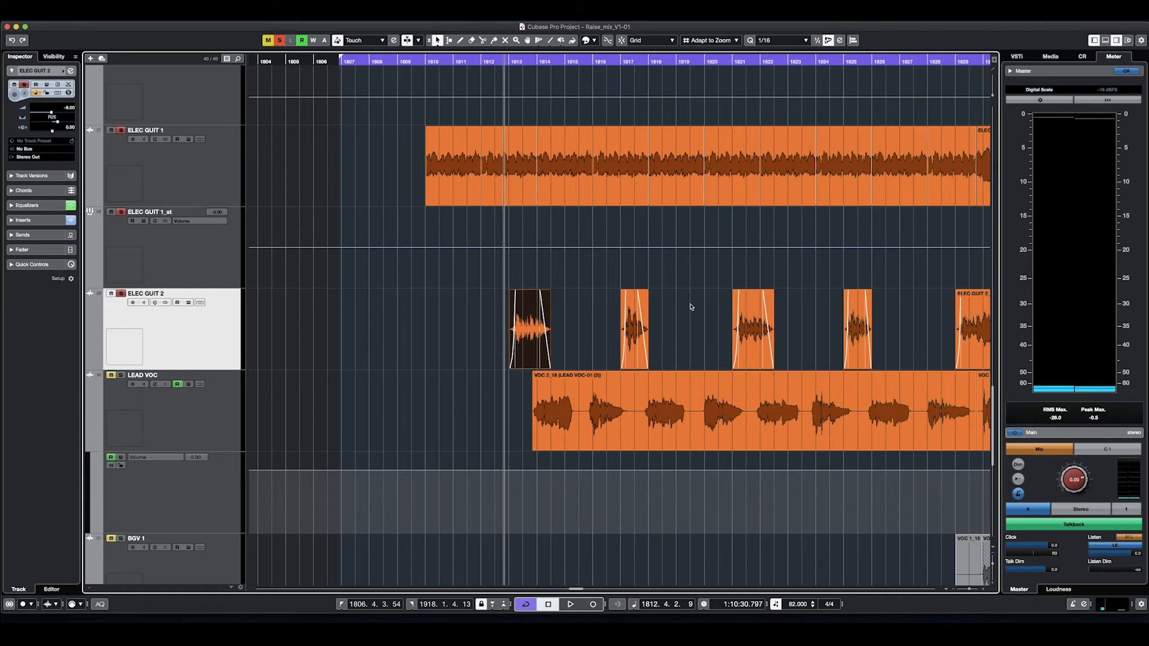
pyautogui.press('F2')
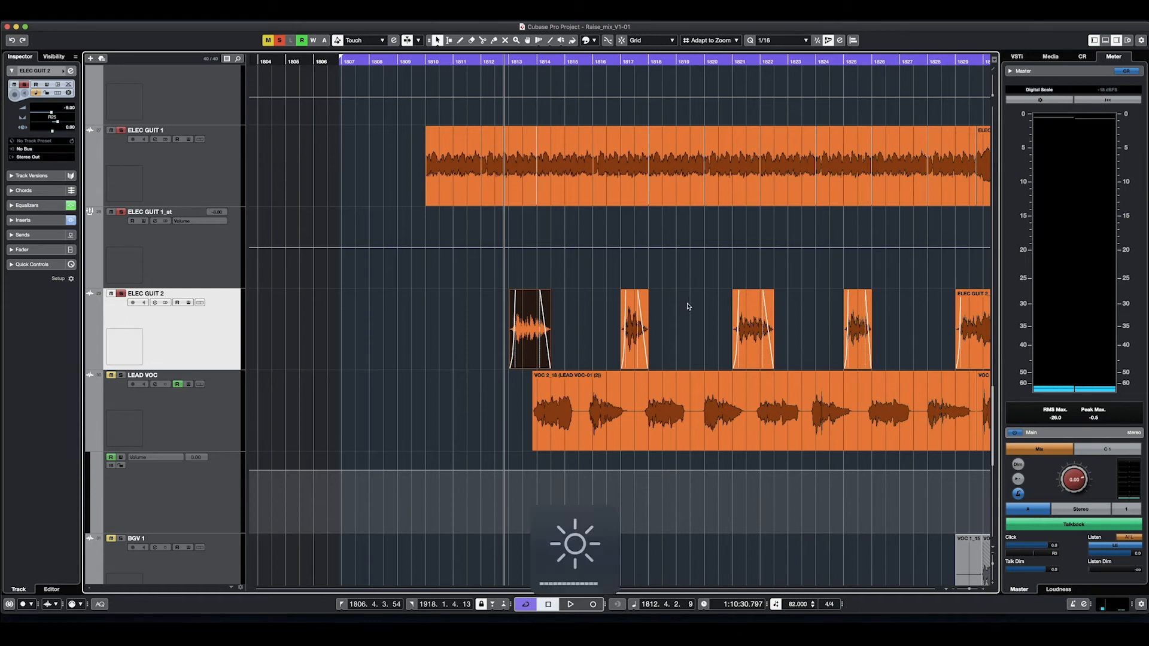
pyautogui.press('space')
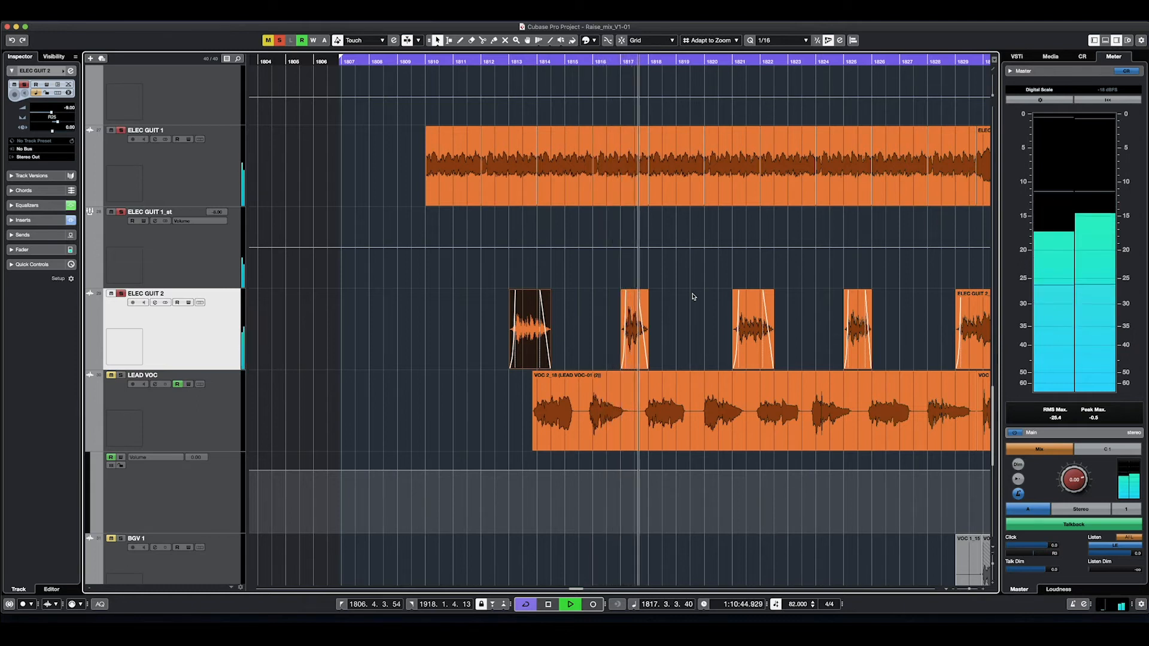
pyautogui.press('space')
pyautogui.click(504, 58)
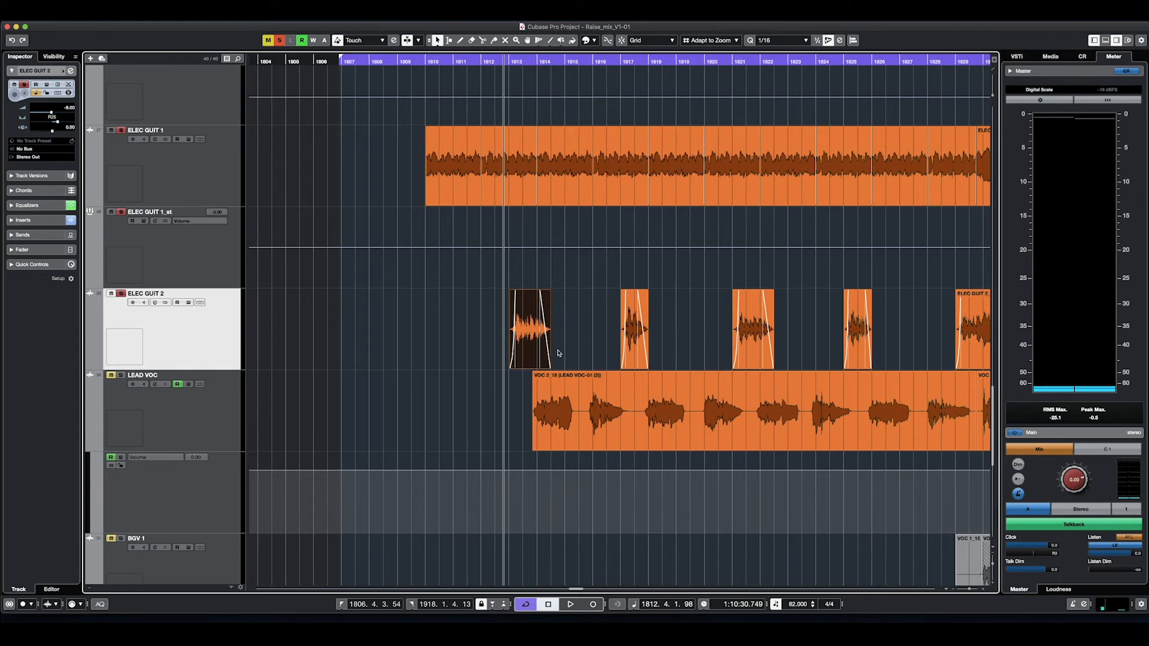
# Step: Add one mono audio track routed to Stereo Out next to ELEC GUIT 2
pyautogui.click(155, 303)
pyautogui.click(155, 303)
pyautogui.rightClick(217, 348)
pyautogui.click(389, 352)
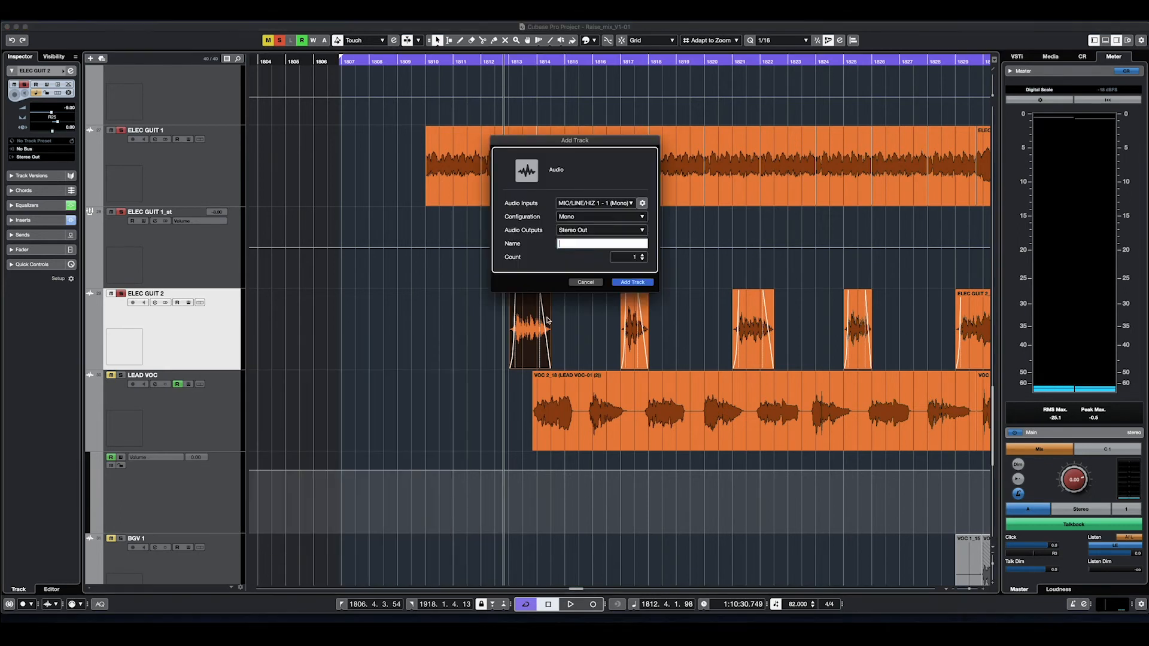
pyautogui.click(627, 283)
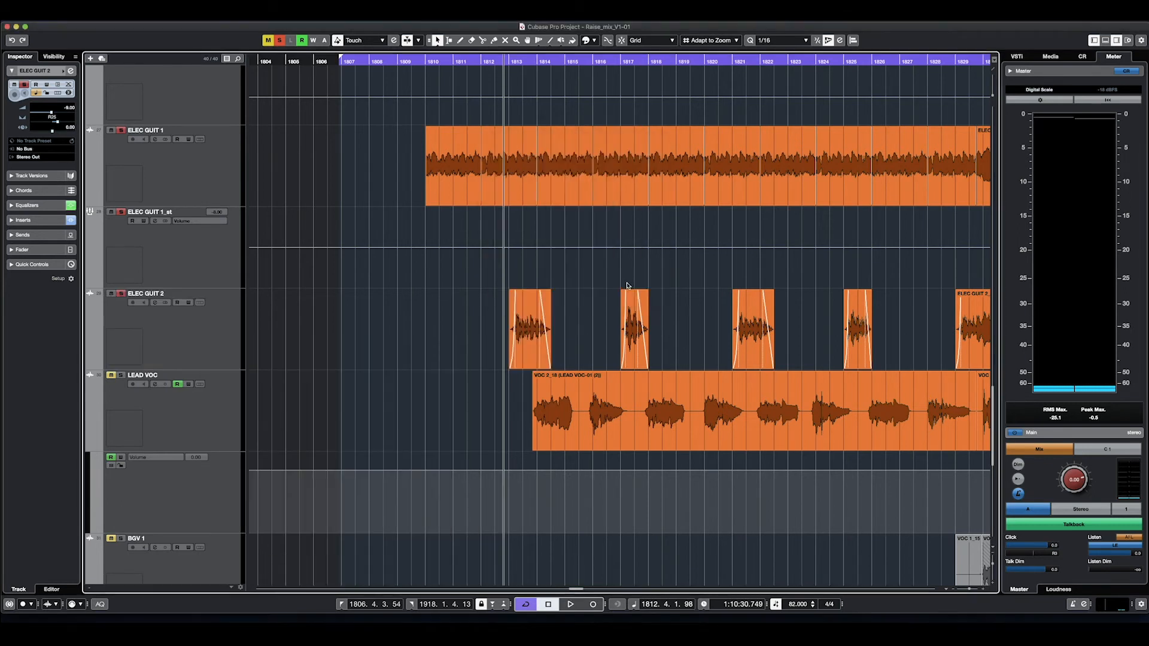
# Step: Move the first two ELEC GUIT 2 events onto the Audio 01 track and play that track soloed
pyautogui.moveTo(465, 399); pyautogui.dragTo(698, 411)
pyautogui.moveTo(524, 419); pyautogui.dragTo(521, 339)
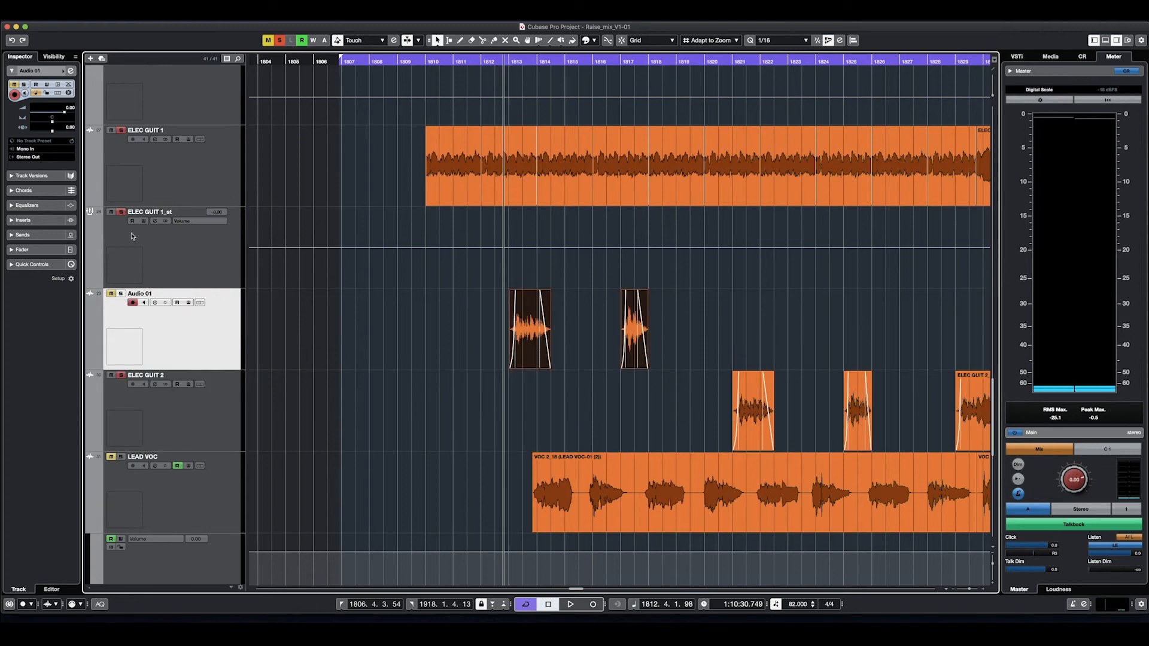
pyautogui.click(121, 294)
pyautogui.press('space')
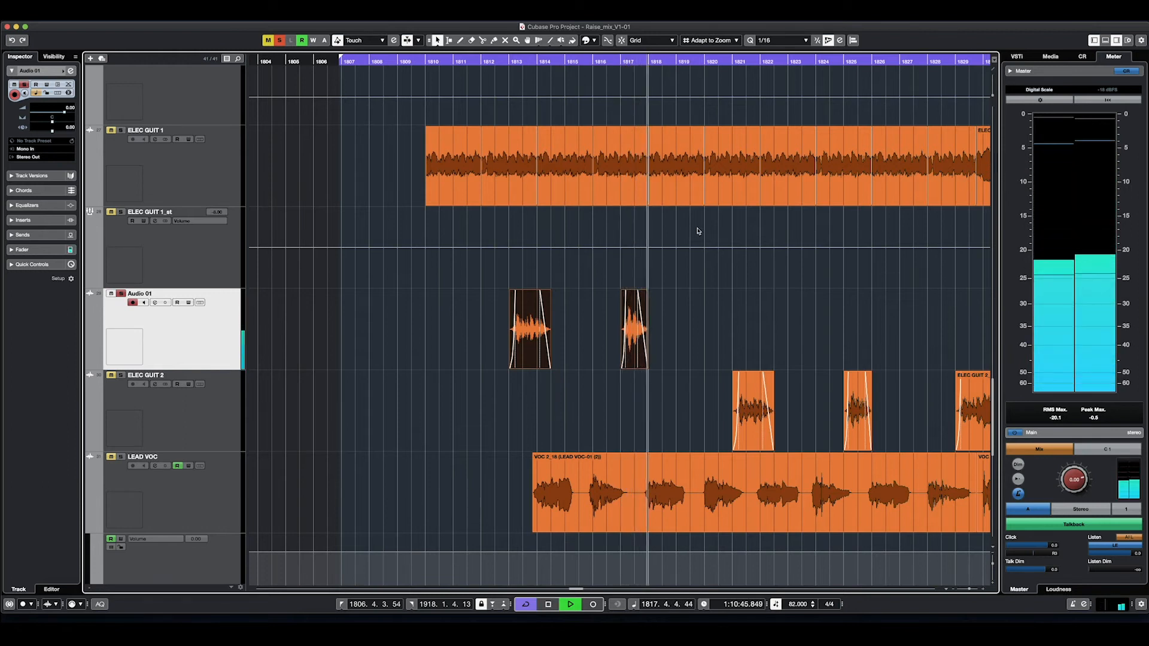
pyautogui.press('space')
# Step: Move the two guitar events from Audio 01 back to the ELEC GUIT 2 track
pyautogui.click(667, 325)
pyautogui.moveTo(641, 322); pyautogui.dragTo(500, 340)
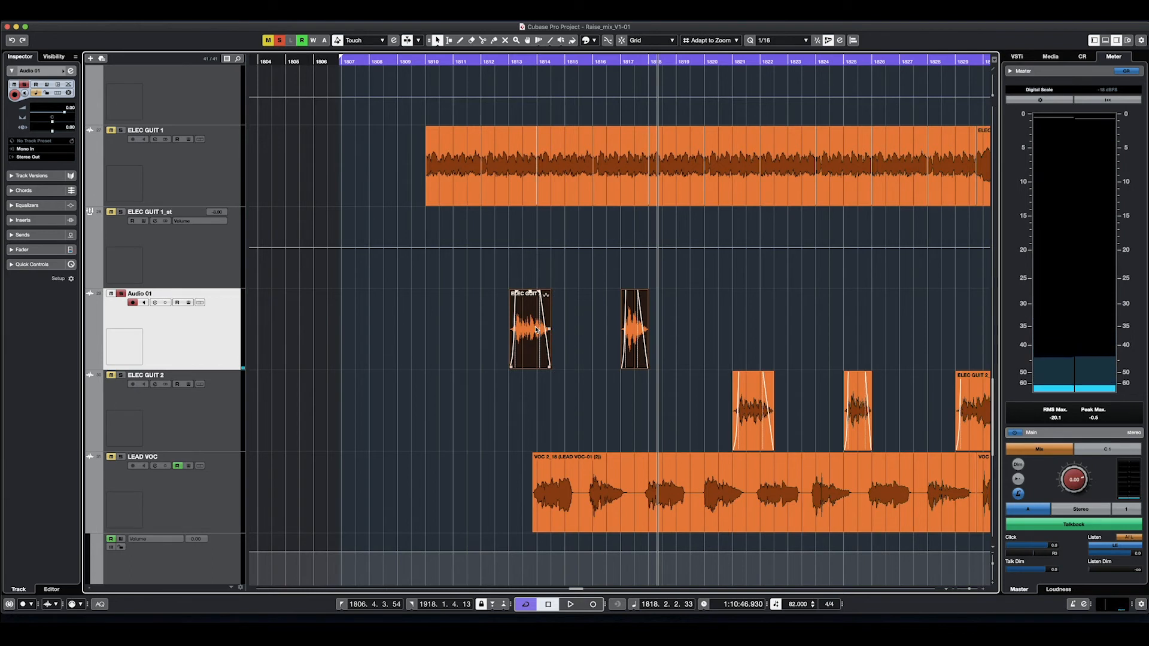
pyautogui.moveTo(539, 341); pyautogui.dragTo(541, 405)
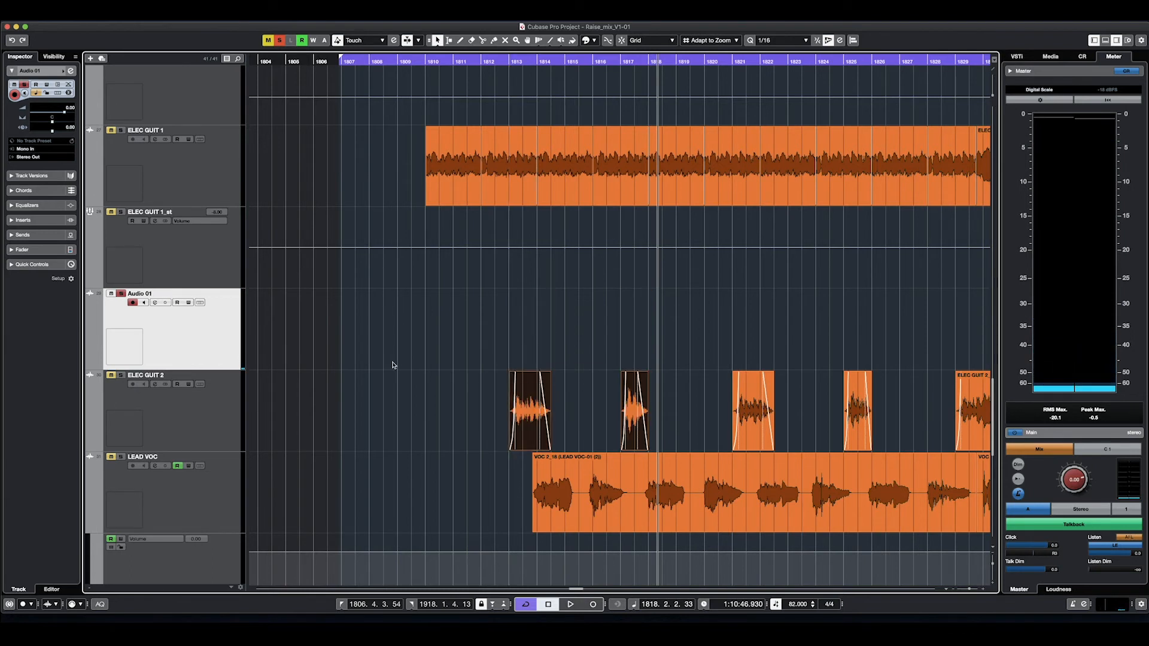
# Step: Solo ELEC GUIT 2 instead of Audio 01 and play its first two events from just before bar 1813
pyautogui.click(122, 294)
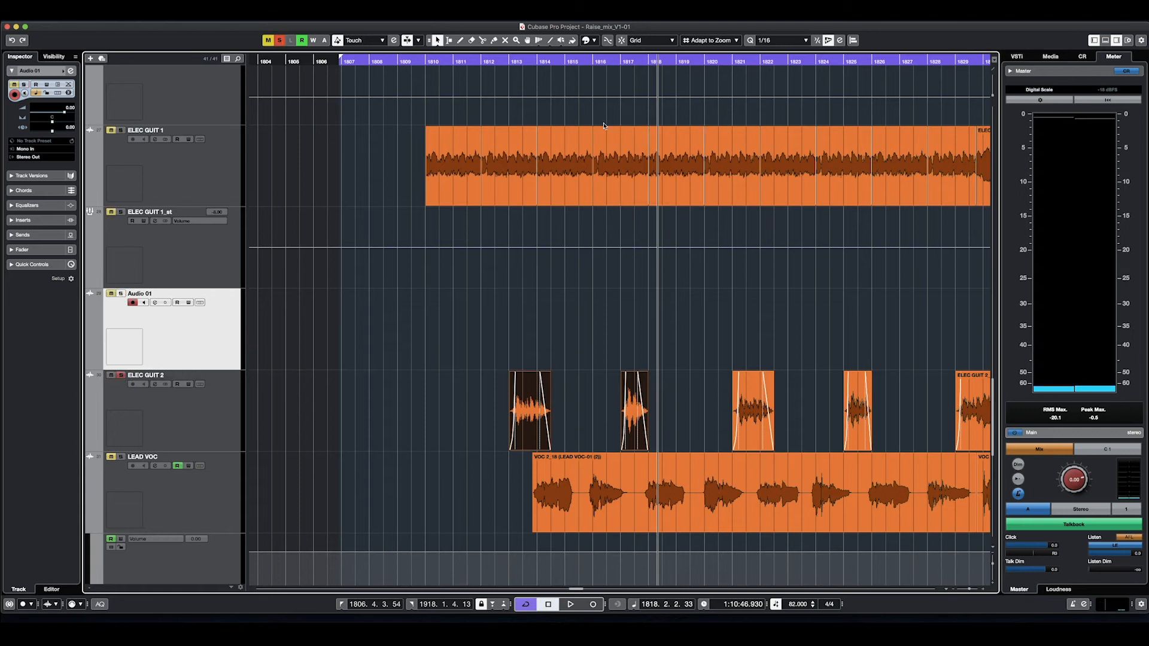
pyautogui.click(503, 62)
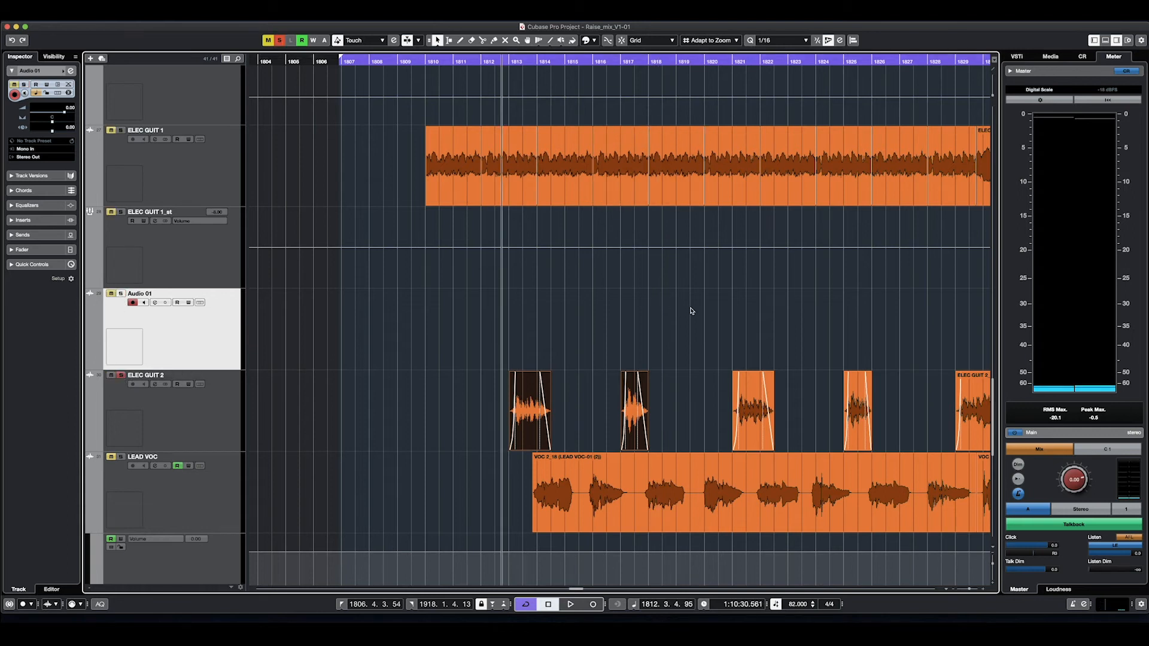
pyautogui.scroll(-6, 706, 339)
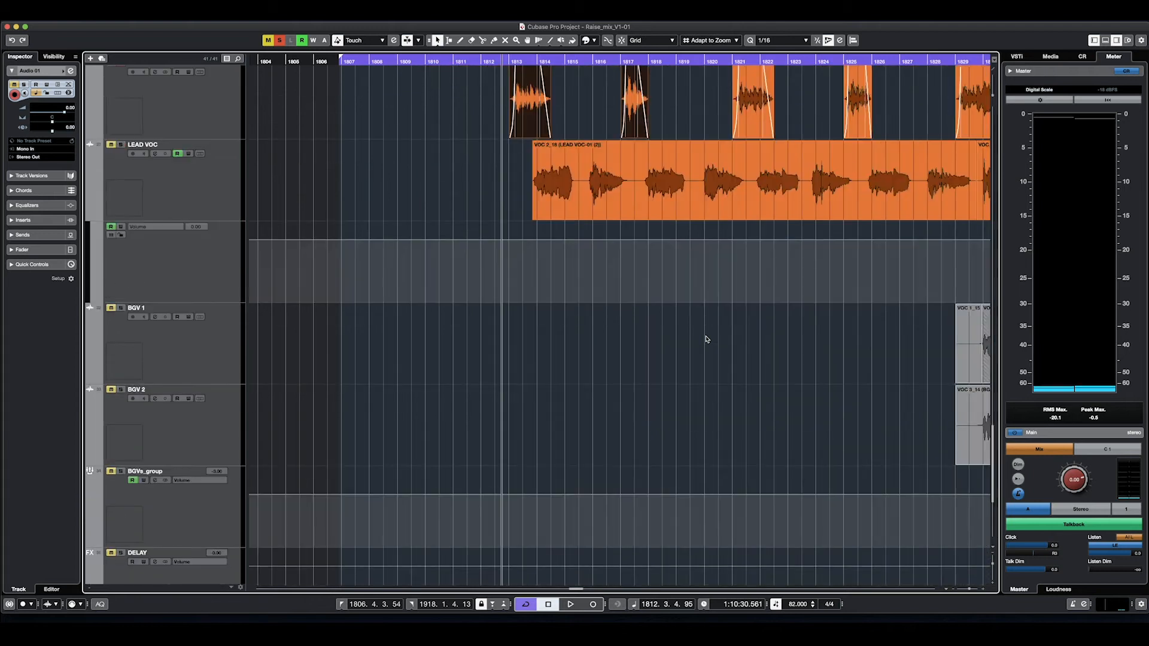
pyautogui.scroll(4, 706, 340)
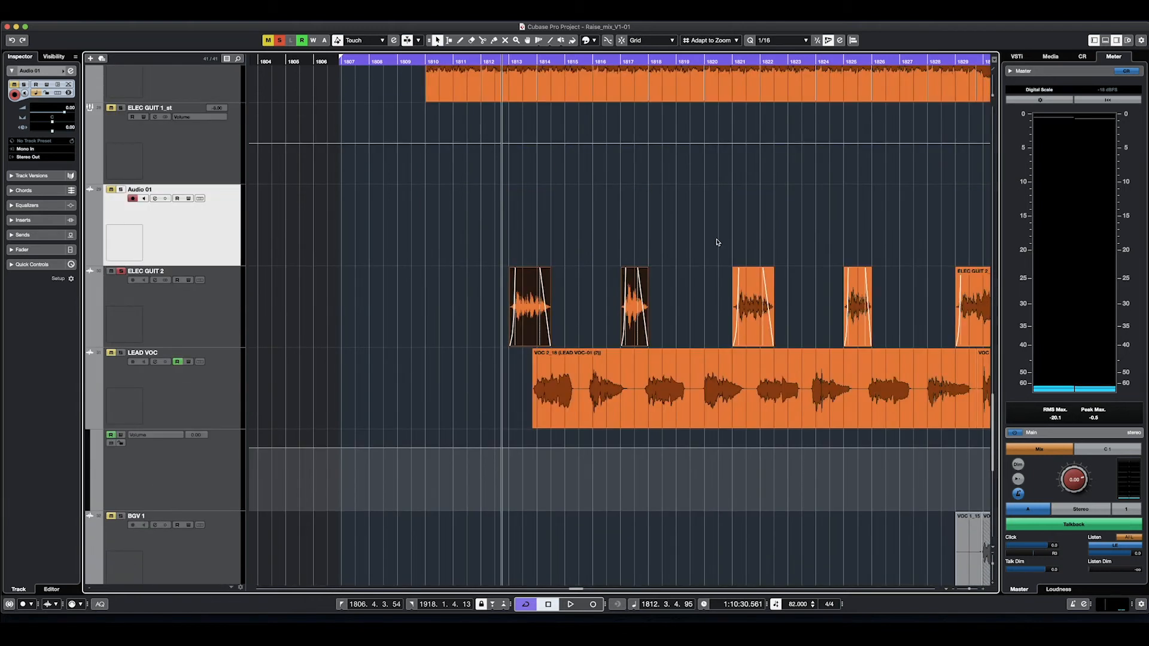
pyautogui.press('space')
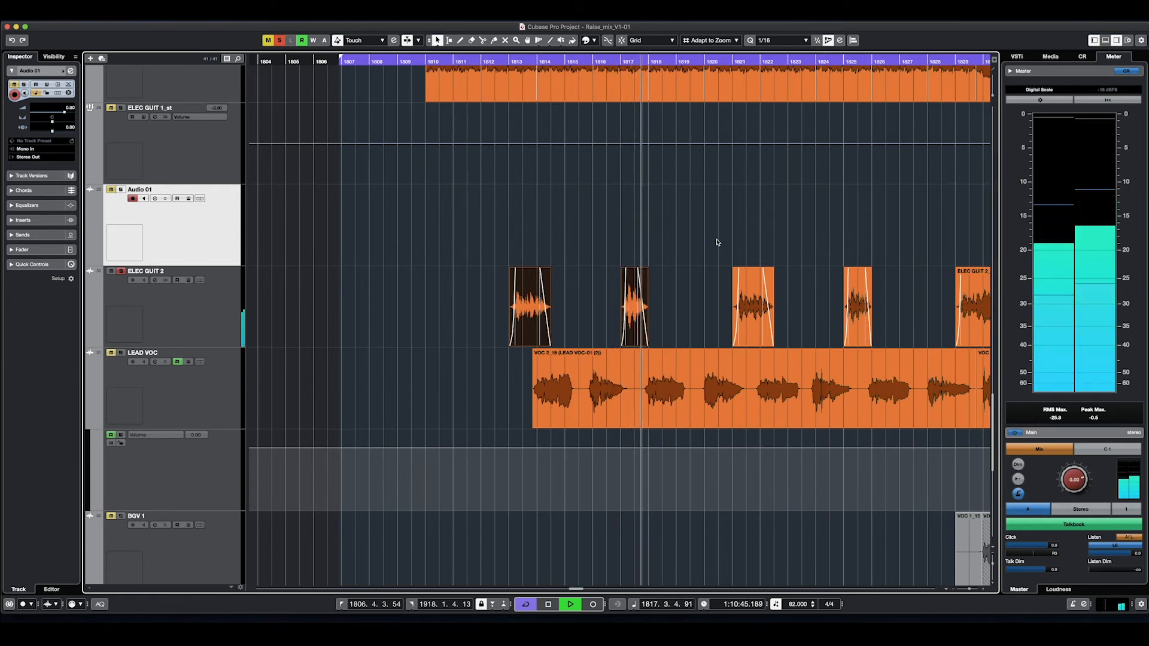
pyautogui.press('space')
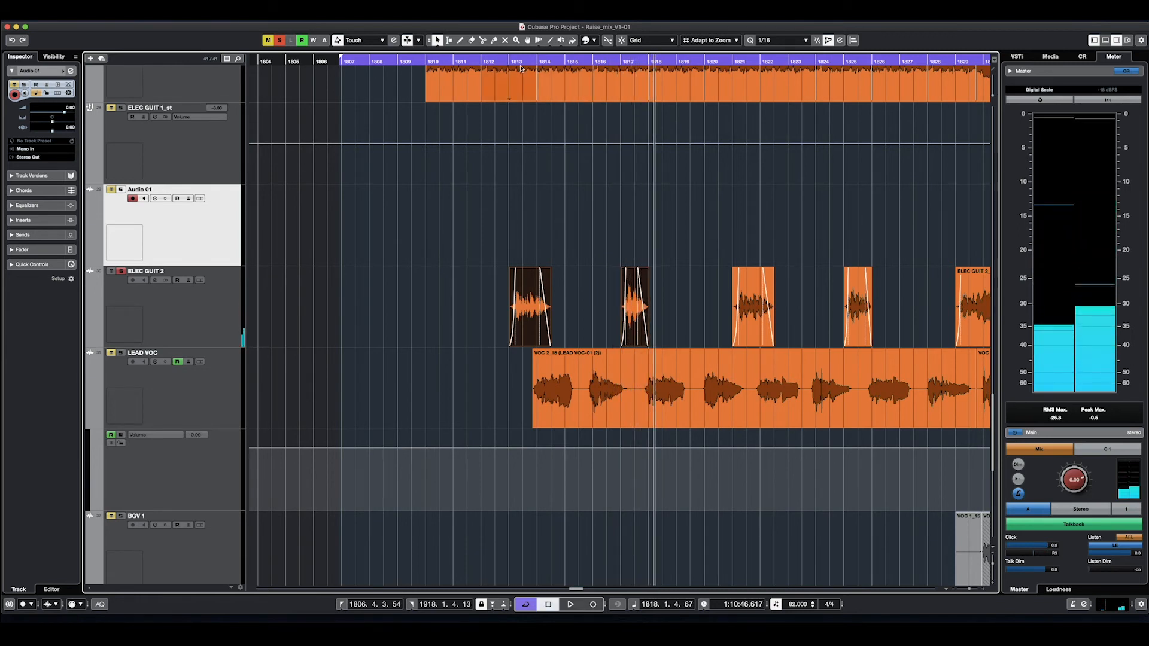
# Step: Reset the playback position to before bar 1813 and move the first two ELEC GUIT 2 events to Audio 01
pyautogui.click(498, 61)
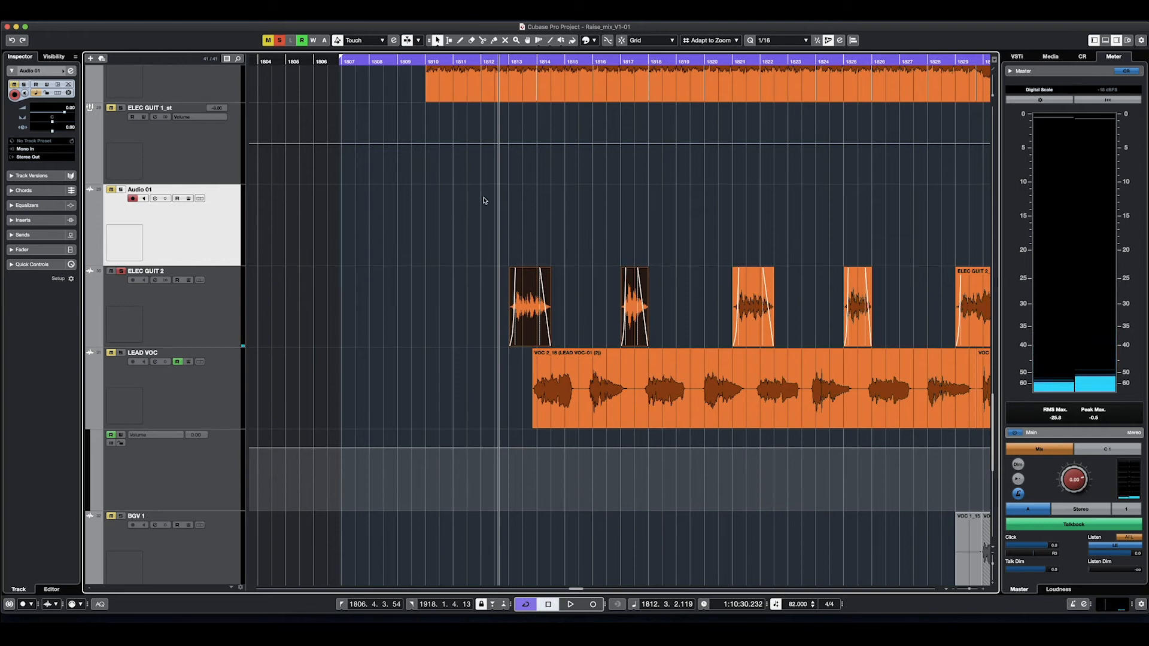
pyautogui.moveTo(477, 273); pyautogui.dragTo(661, 311)
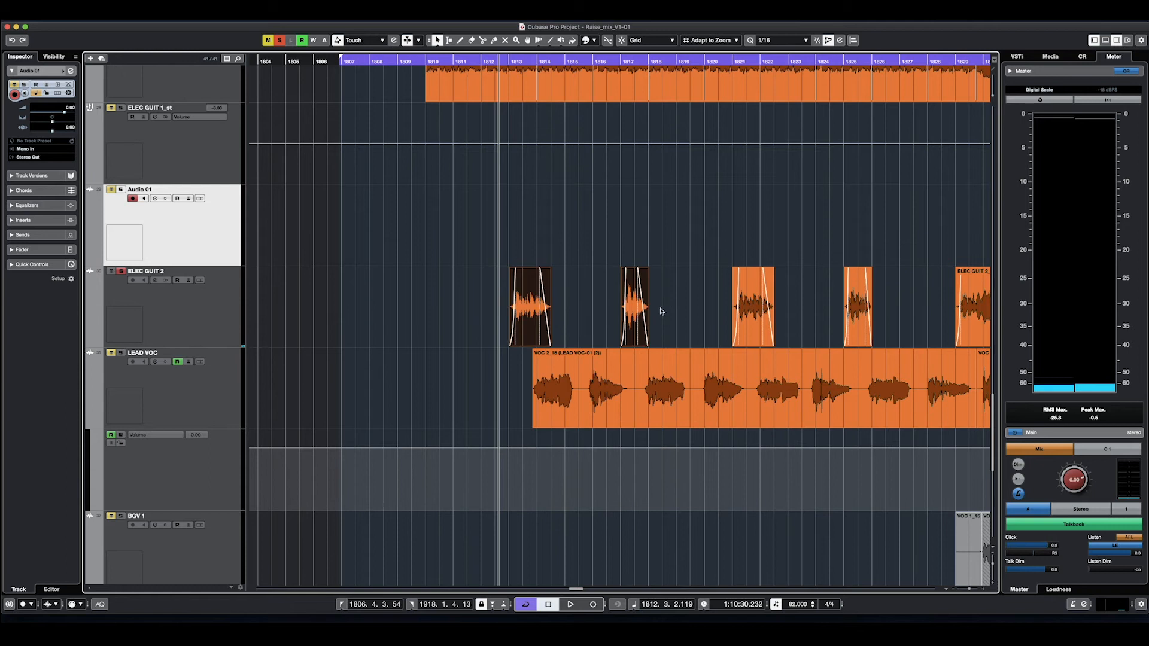
pyautogui.moveTo(531, 256); pyautogui.dragTo(530, 217)
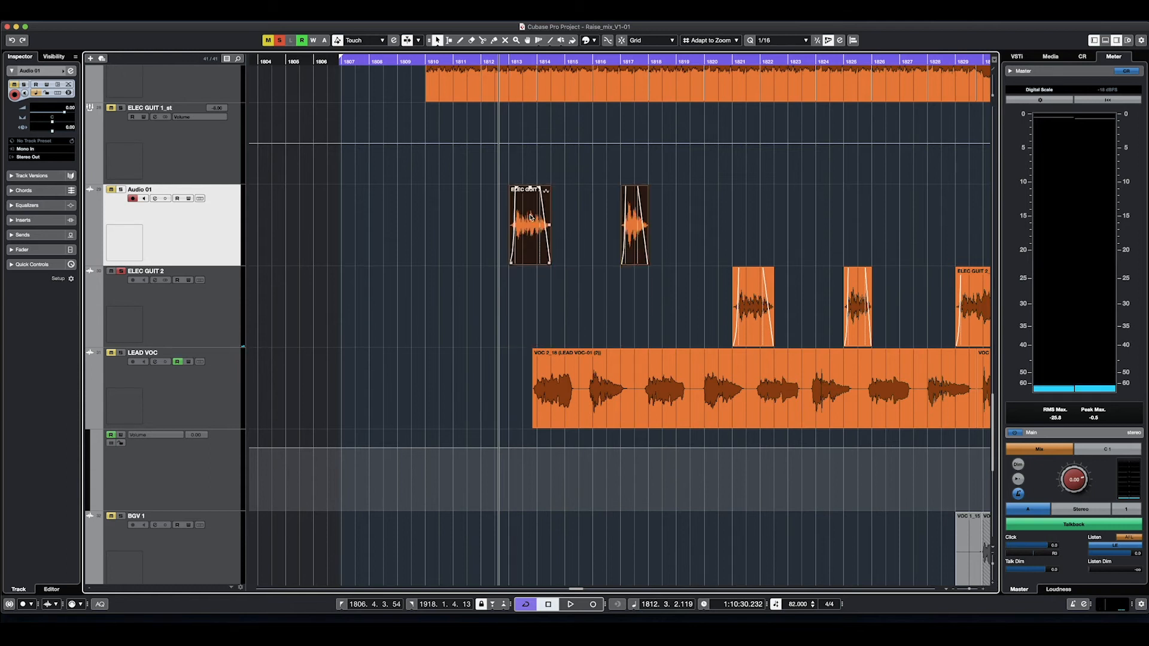
# Step: Add a stereo audio track named GUITAR below ELEC GUIT 2, with its output routed to Stereo Out
pyautogui.click(233, 314)
pyautogui.rightClick(233, 313)
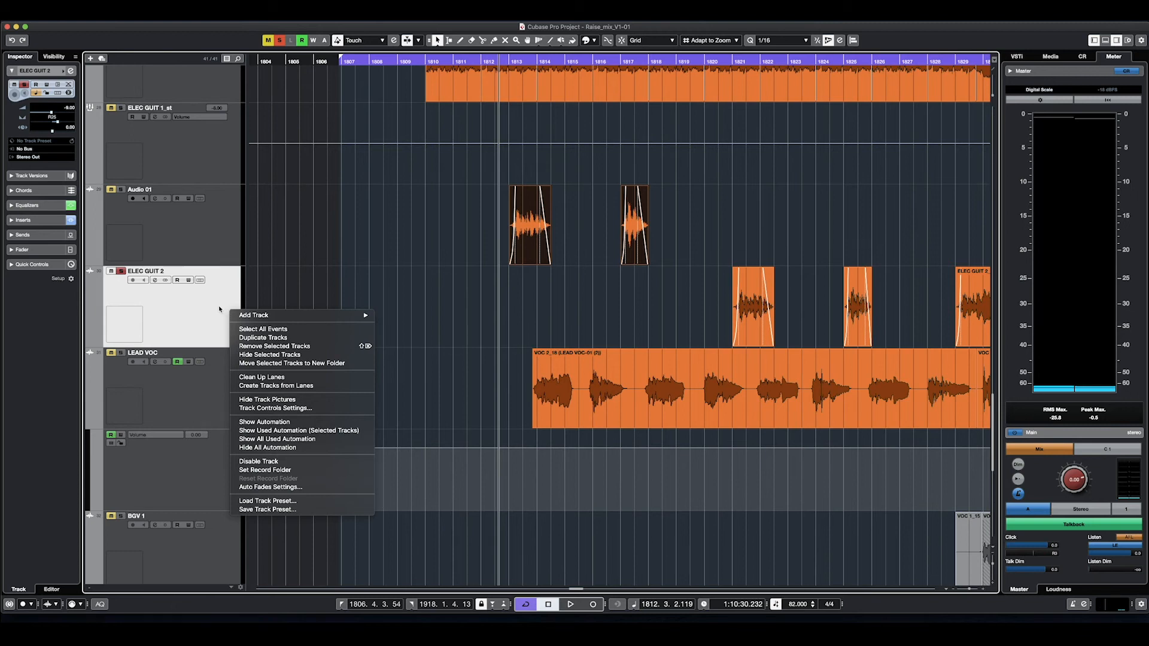
pyautogui.click(218, 305)
pyautogui.click(221, 251)
pyautogui.click(227, 314)
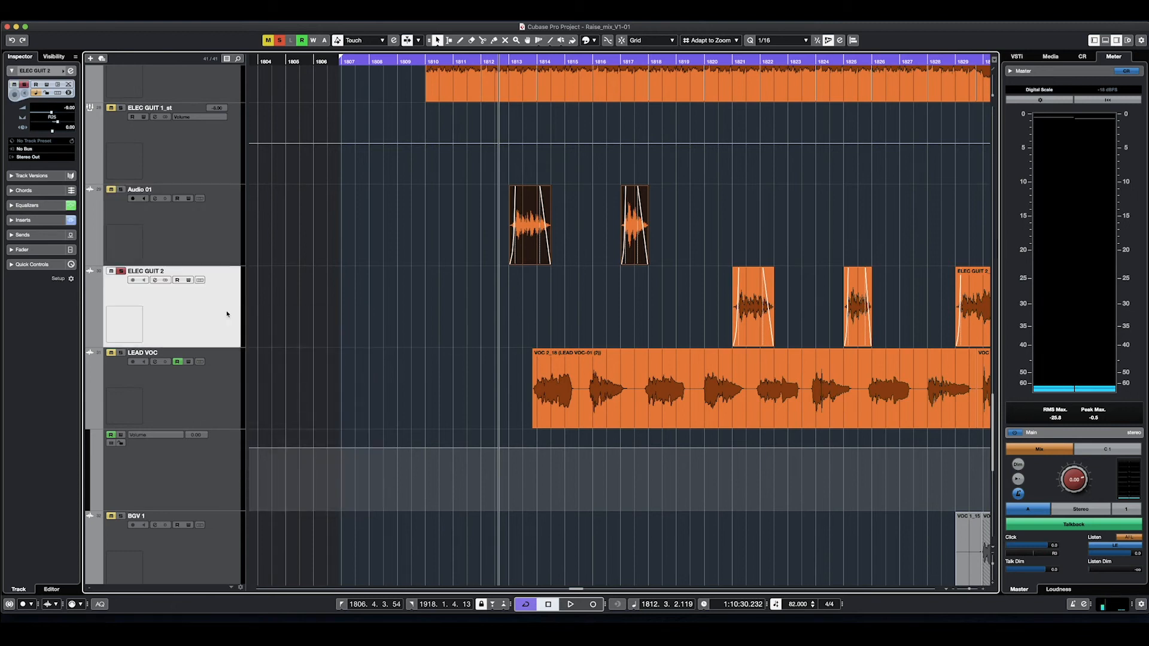
pyautogui.rightClick(227, 314)
pyautogui.moveTo(342, 317)
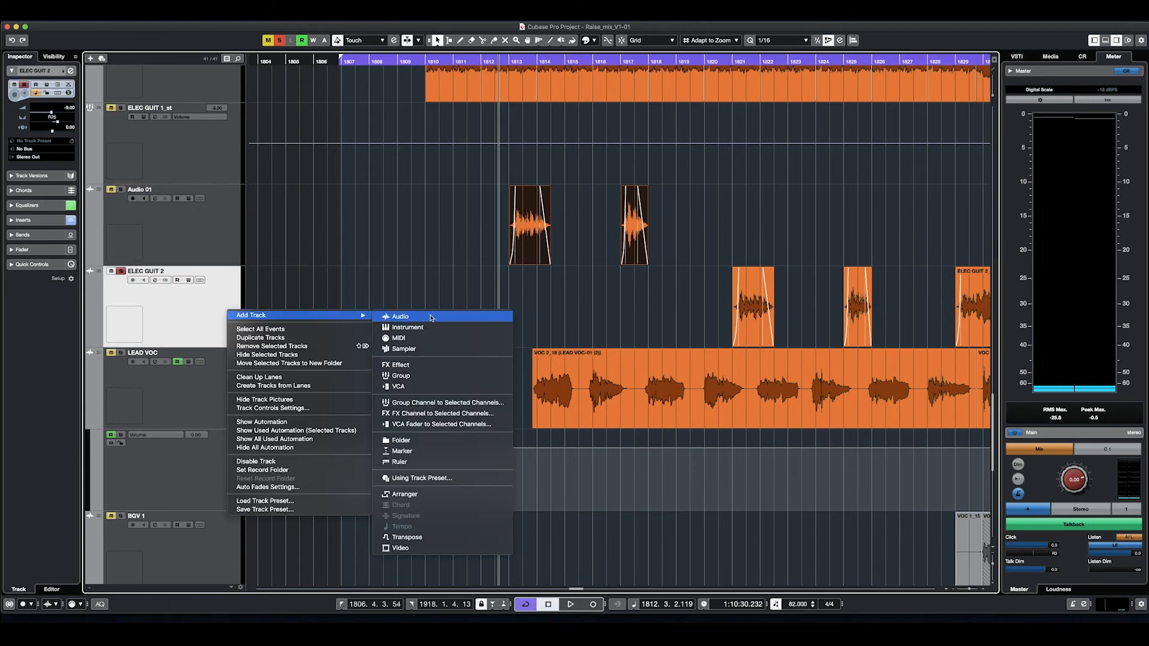
pyautogui.click(431, 318)
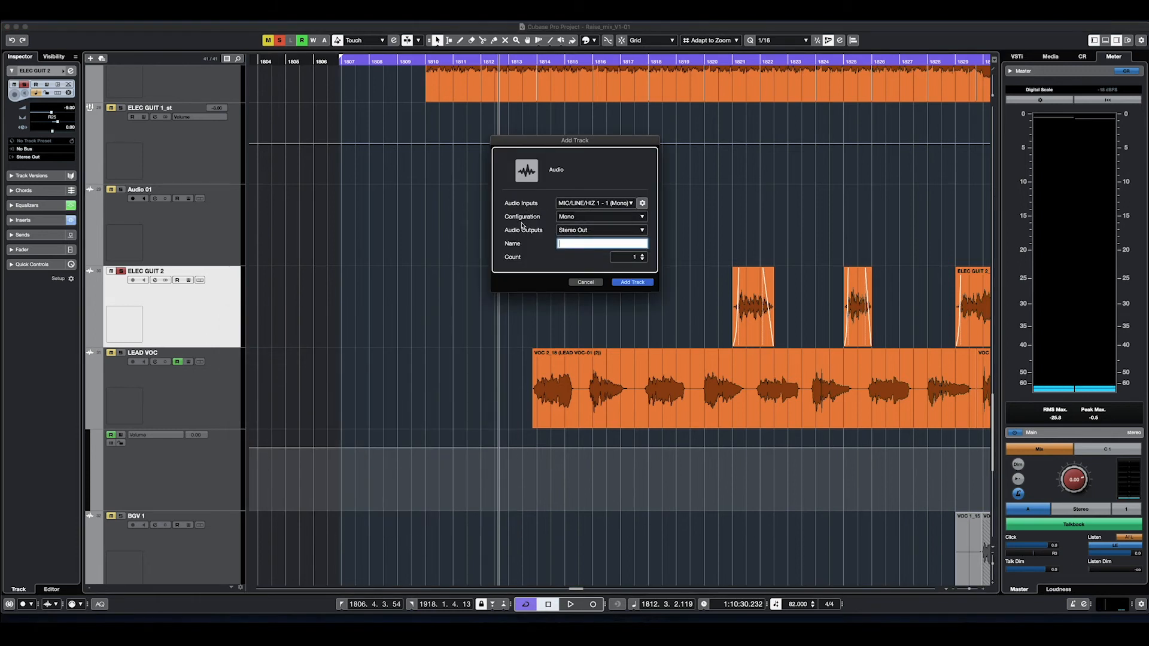
pyautogui.click(611, 219)
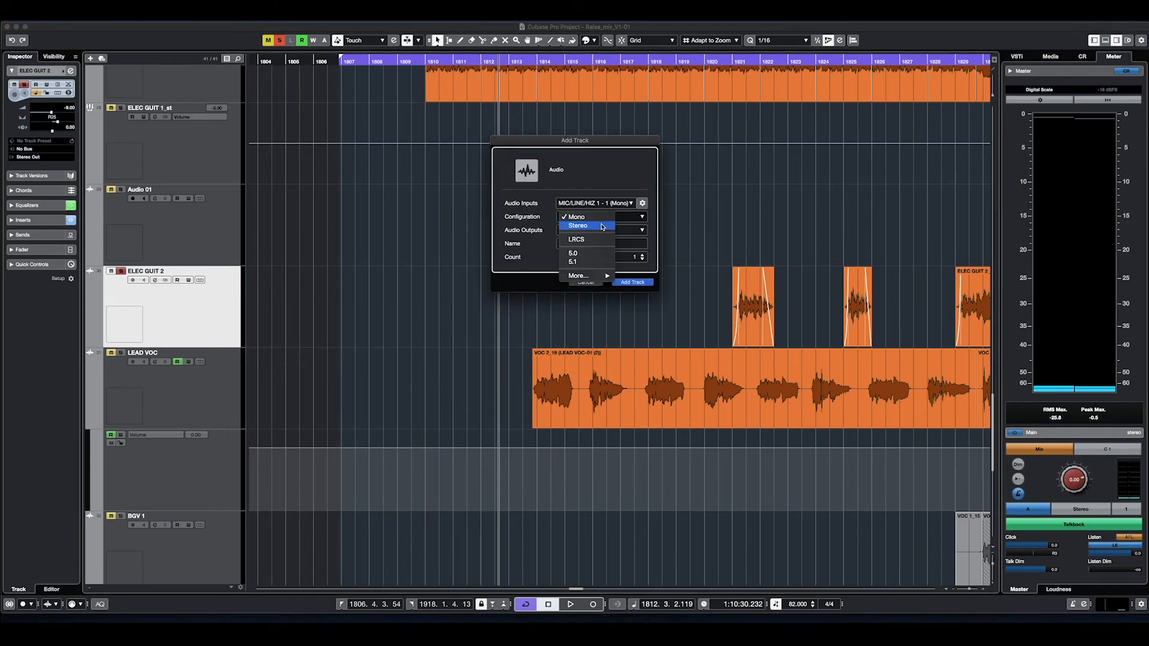
pyautogui.click(603, 226)
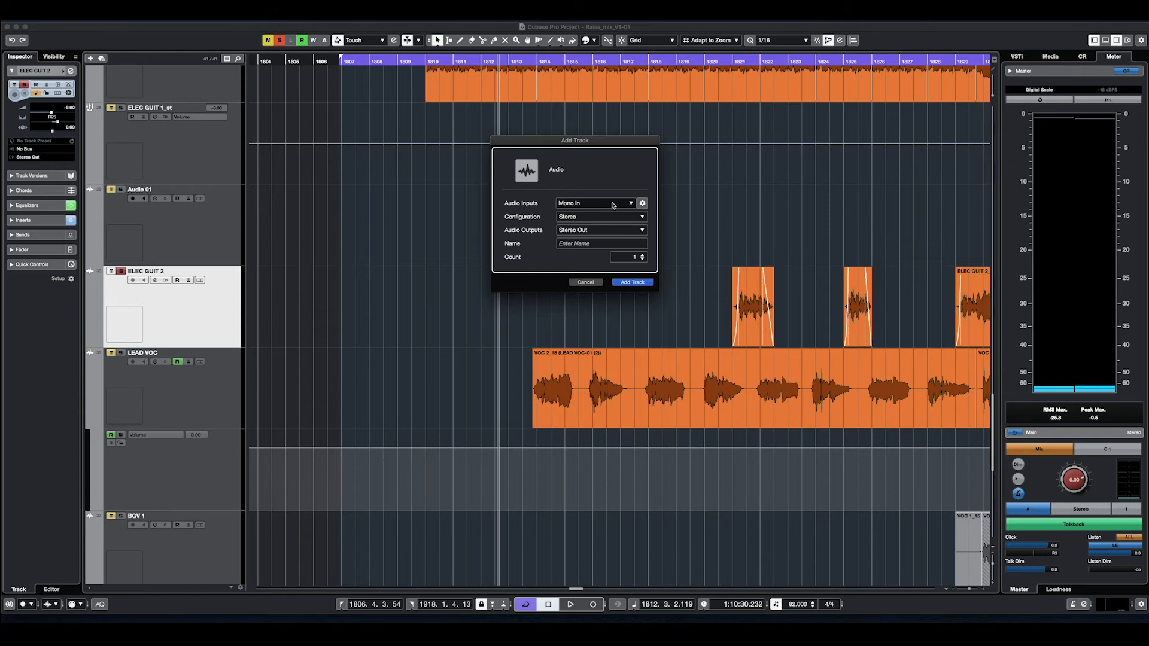
pyautogui.click(642, 231)
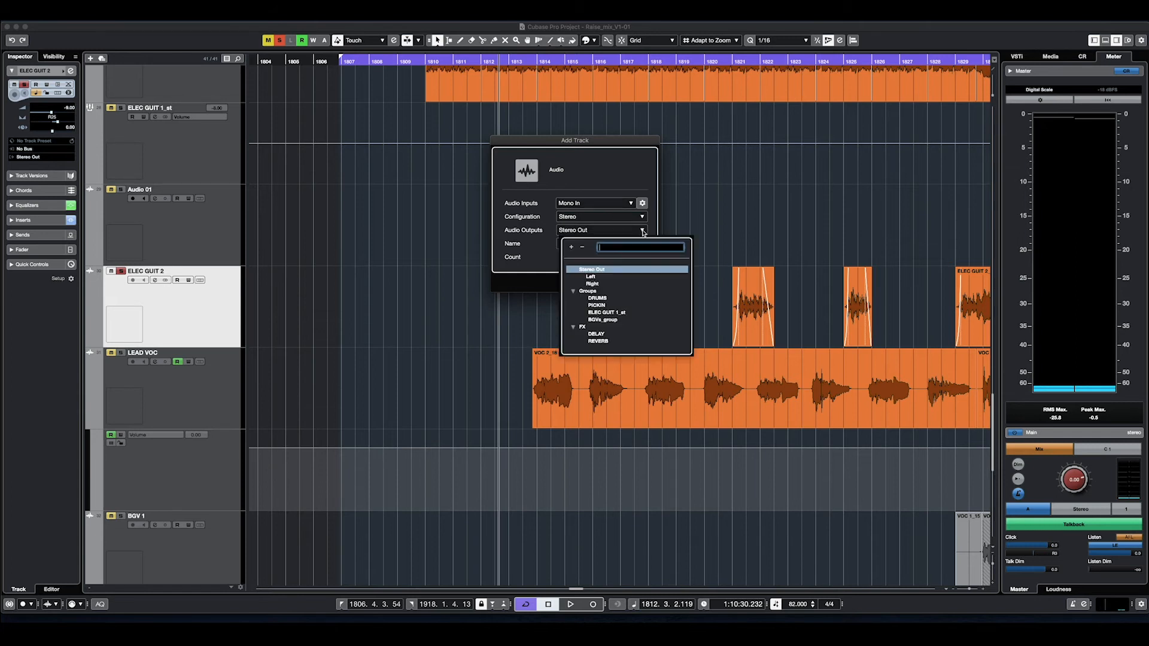
pyautogui.click(596, 271)
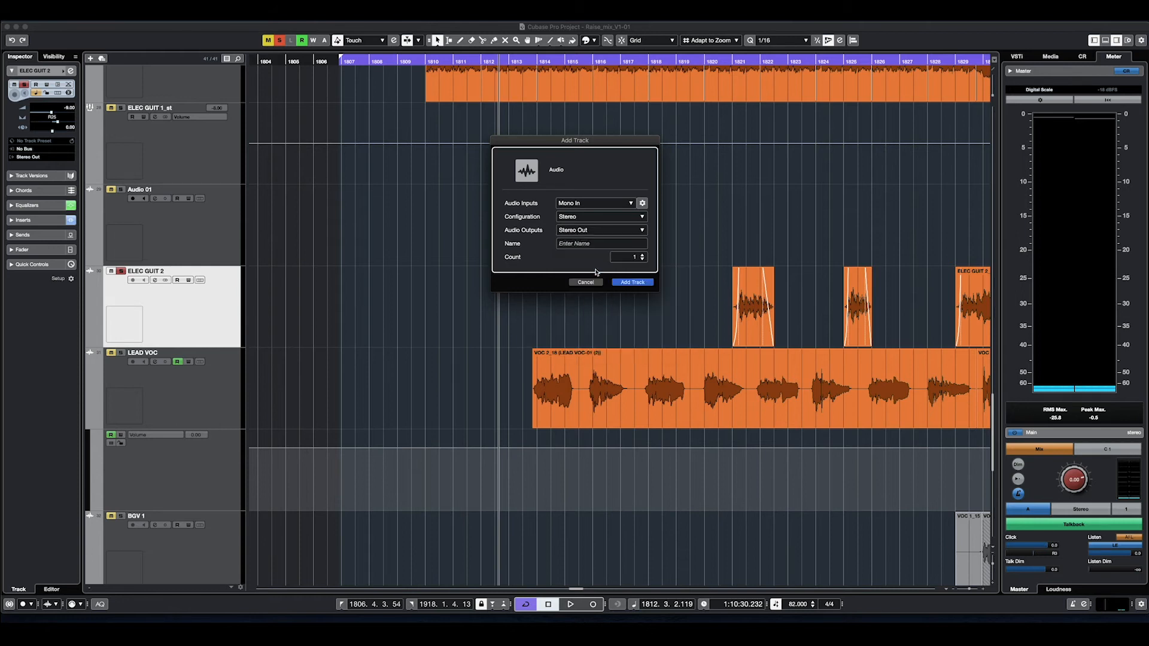
pyautogui.click(568, 245)
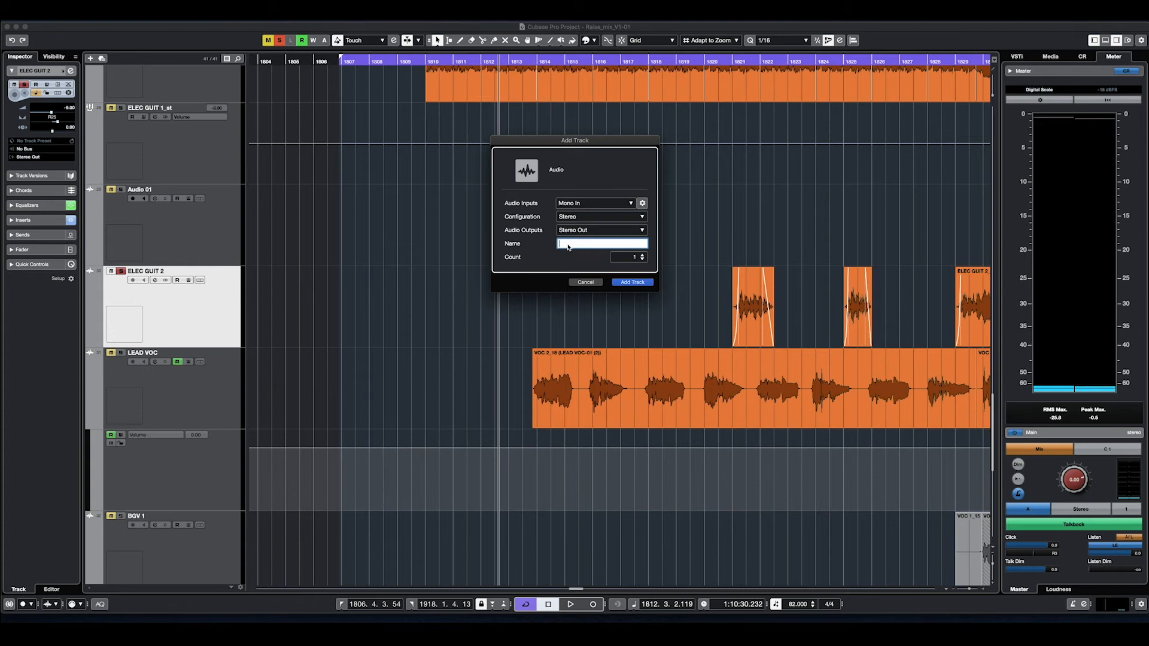
pyautogui.write('GUITAR')
pyautogui.click(633, 286)
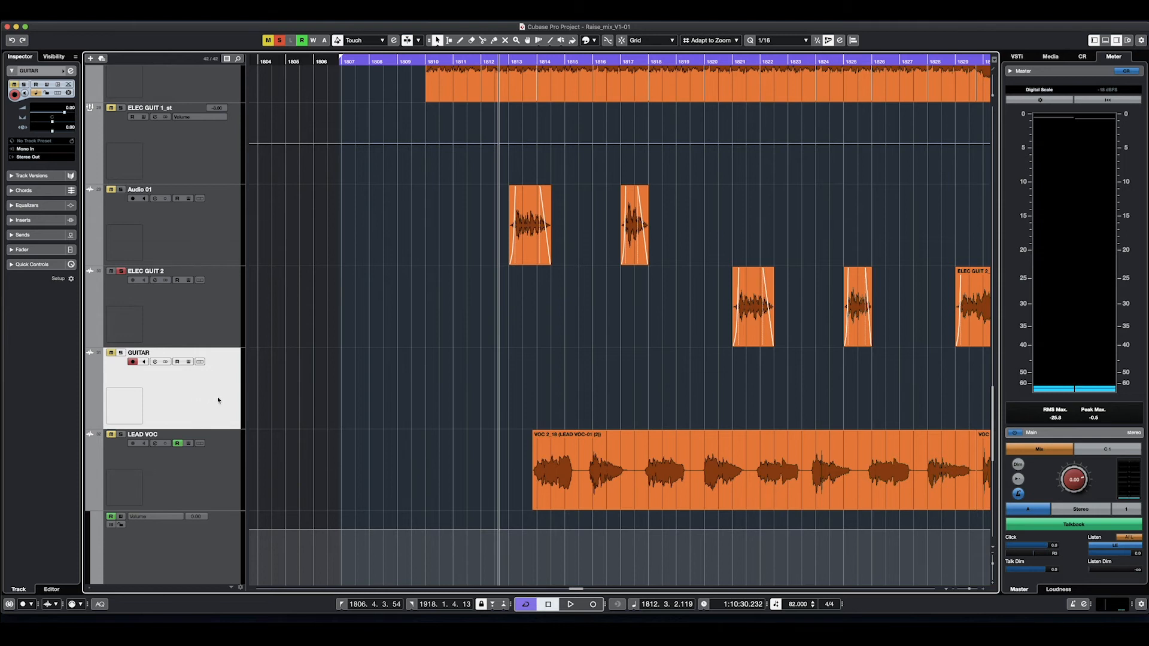
# Step: Move the two guitar events from Audio 01 to the GUITAR track and from there to ELEC GUIT 2
pyautogui.moveTo(483, 227); pyautogui.dragTo(687, 274)
pyautogui.moveTo(525, 258); pyautogui.dragTo(525, 399)
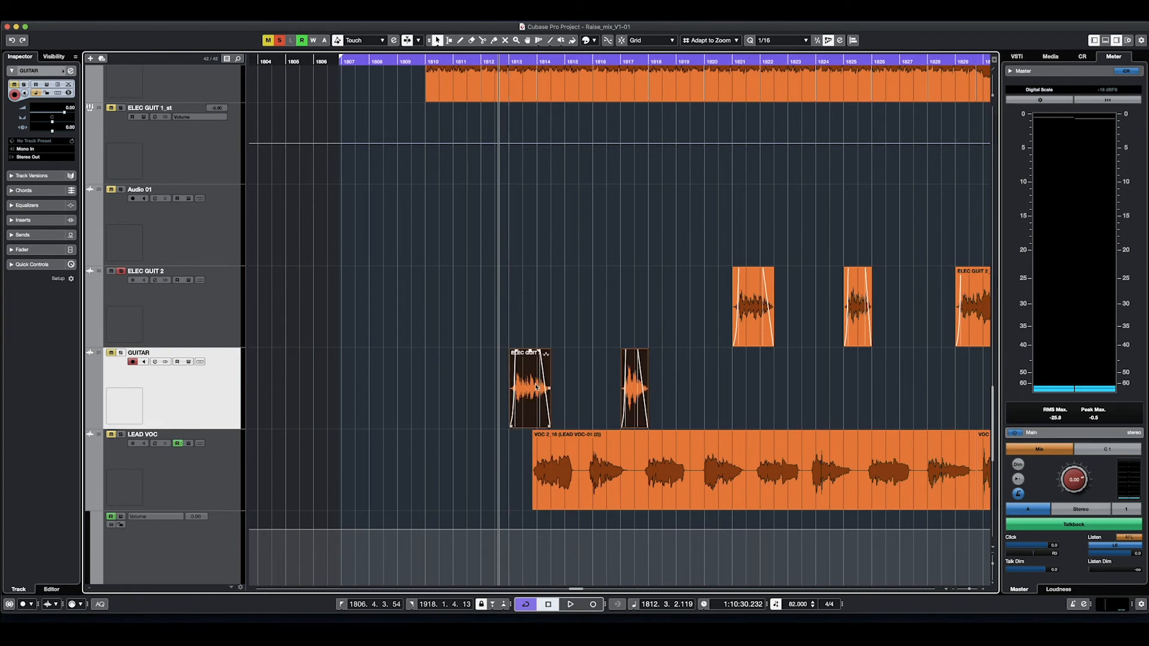
pyautogui.moveTo(701, 389); pyautogui.dragTo(499, 394)
pyautogui.moveTo(527, 401); pyautogui.dragTo(530, 311)
pyautogui.click(186, 306)
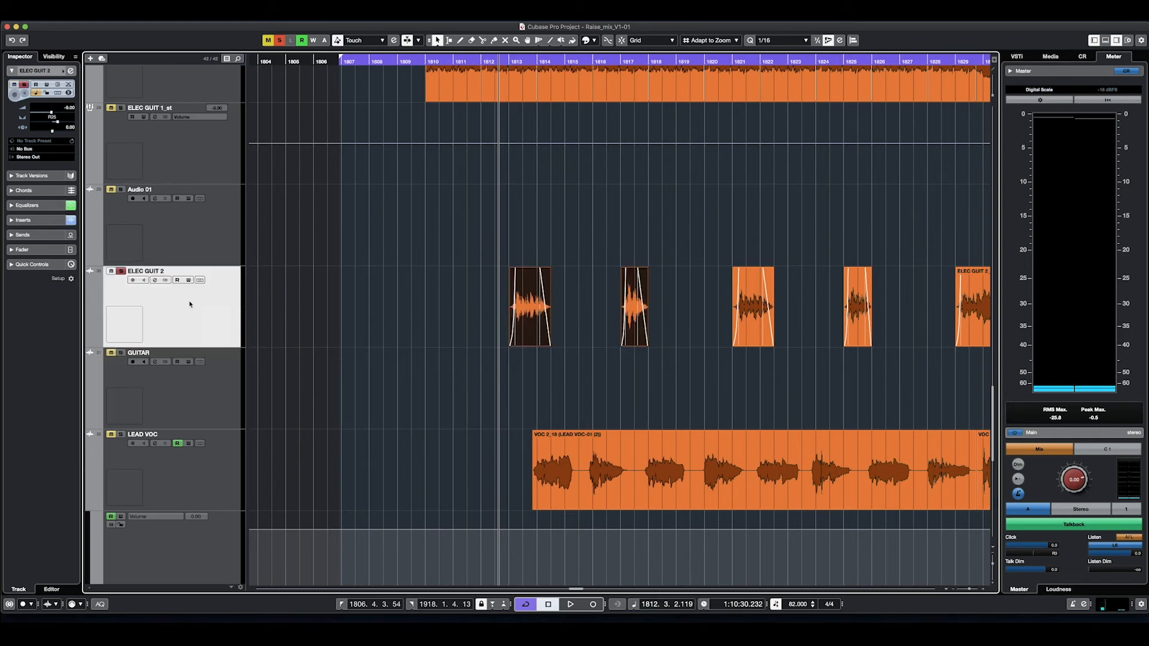
# Step: Remove the empty GUITAR track from the project
pyautogui.click(220, 386)
pyautogui.rightClick(220, 384)
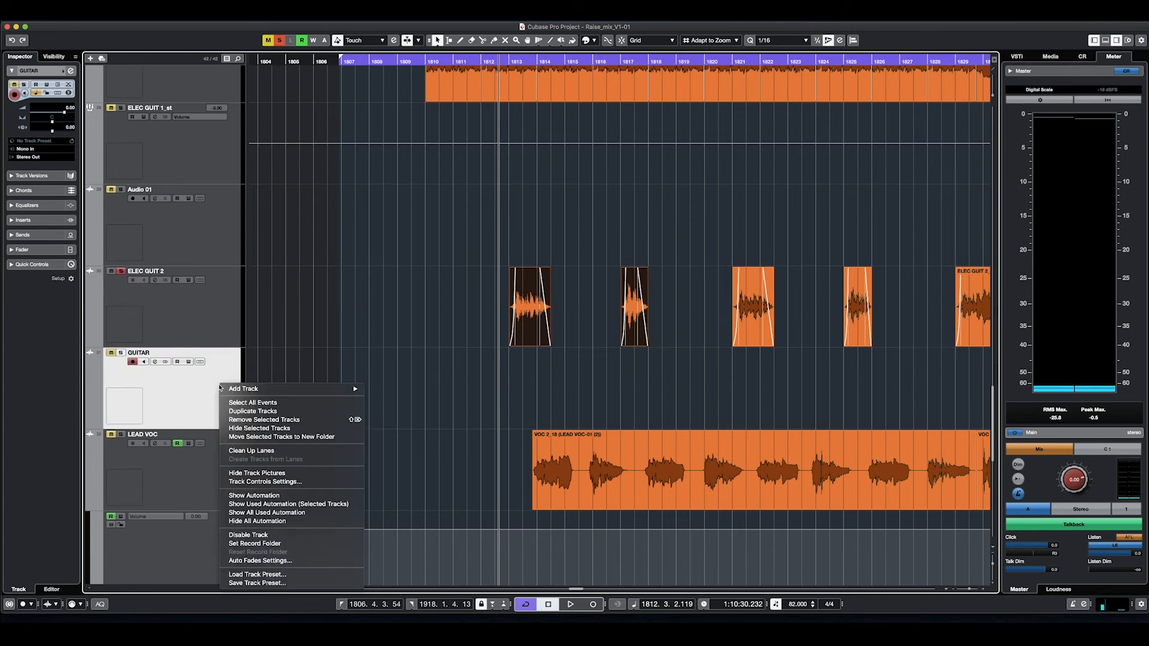
pyautogui.click(250, 420)
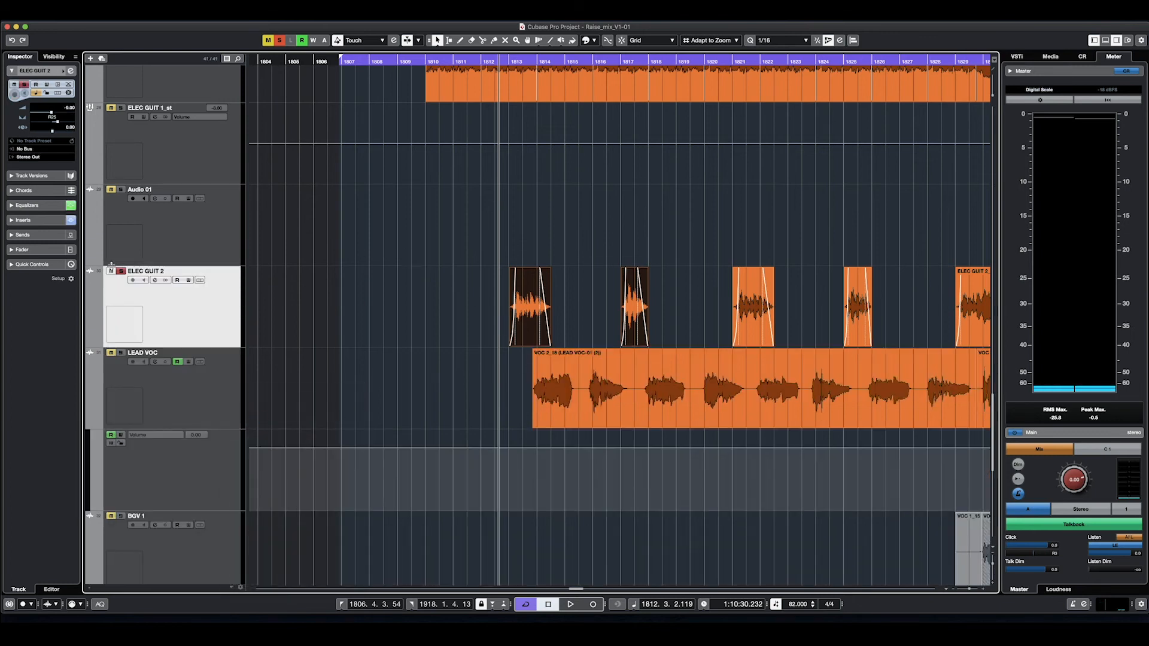
# Step: Bypass the equalizer and the pre section in ELEC GUIT 2's channel settings and play the first event
pyautogui.click(154, 280)
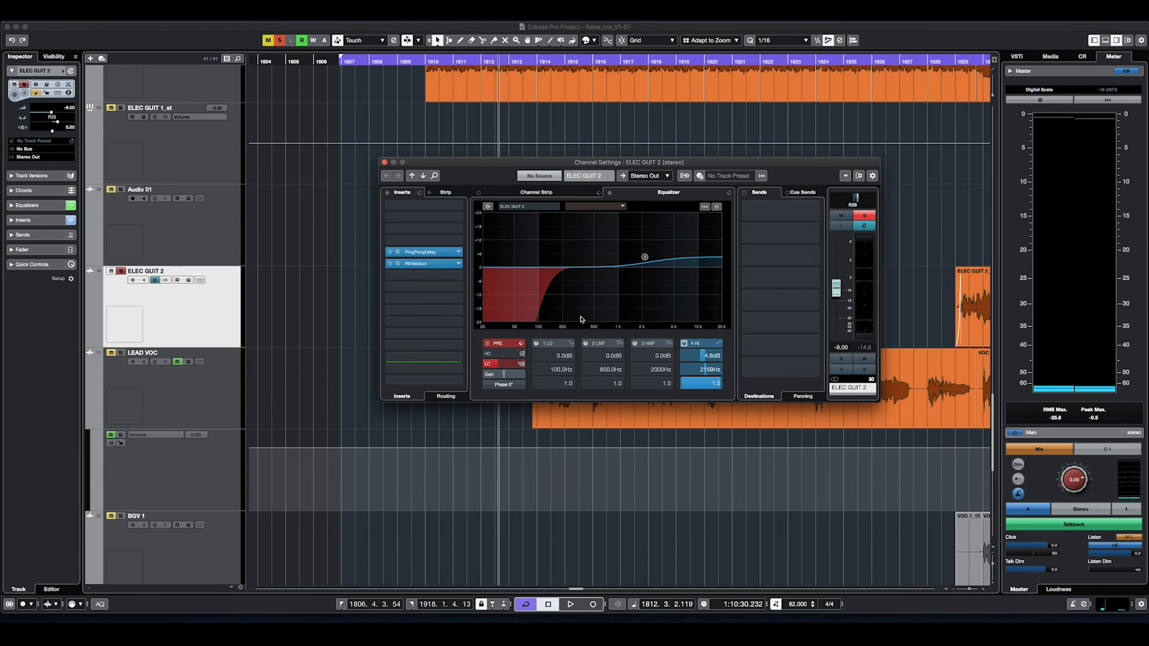
pyautogui.click(609, 192)
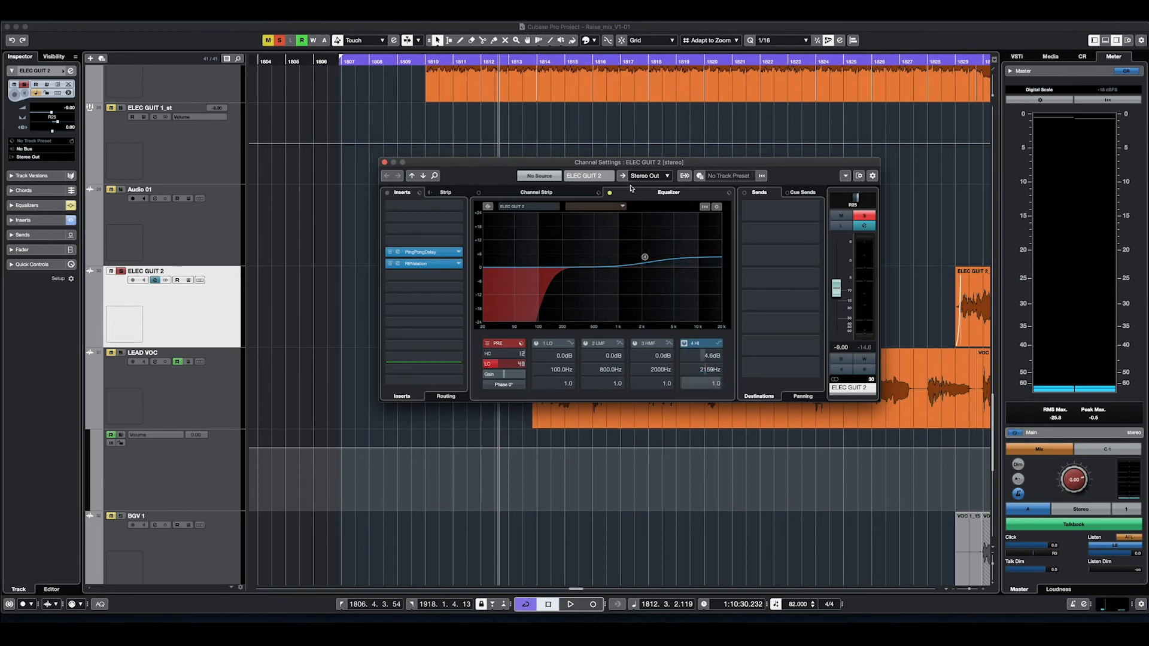
pyautogui.click(521, 343)
pyautogui.press('space')
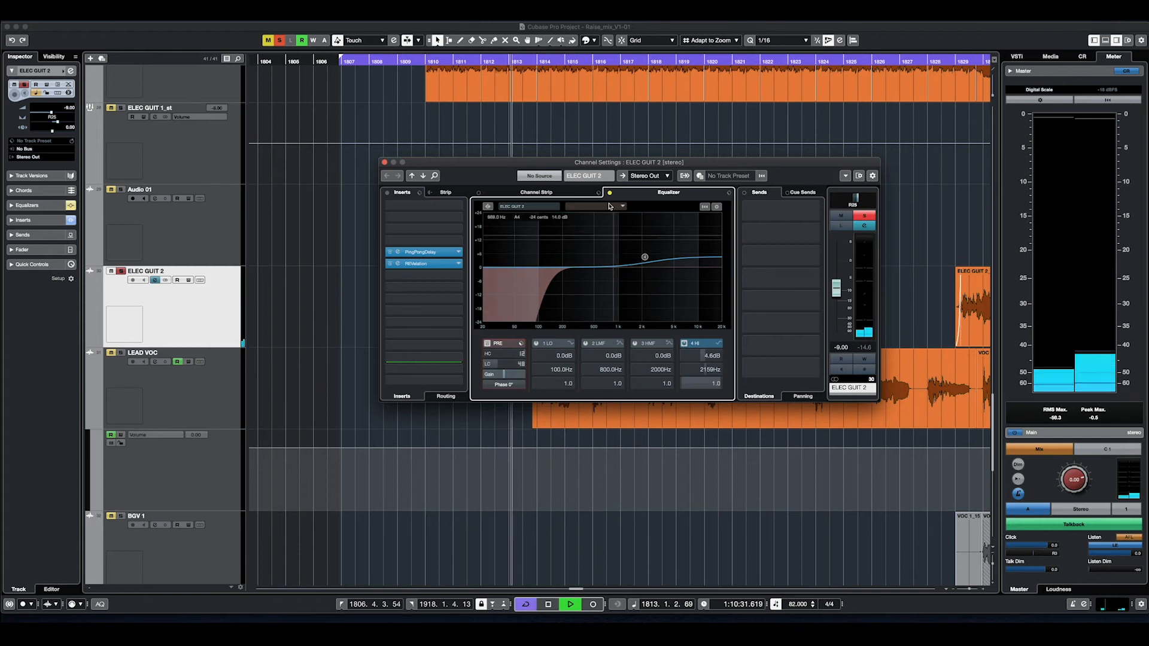
pyautogui.press('space')
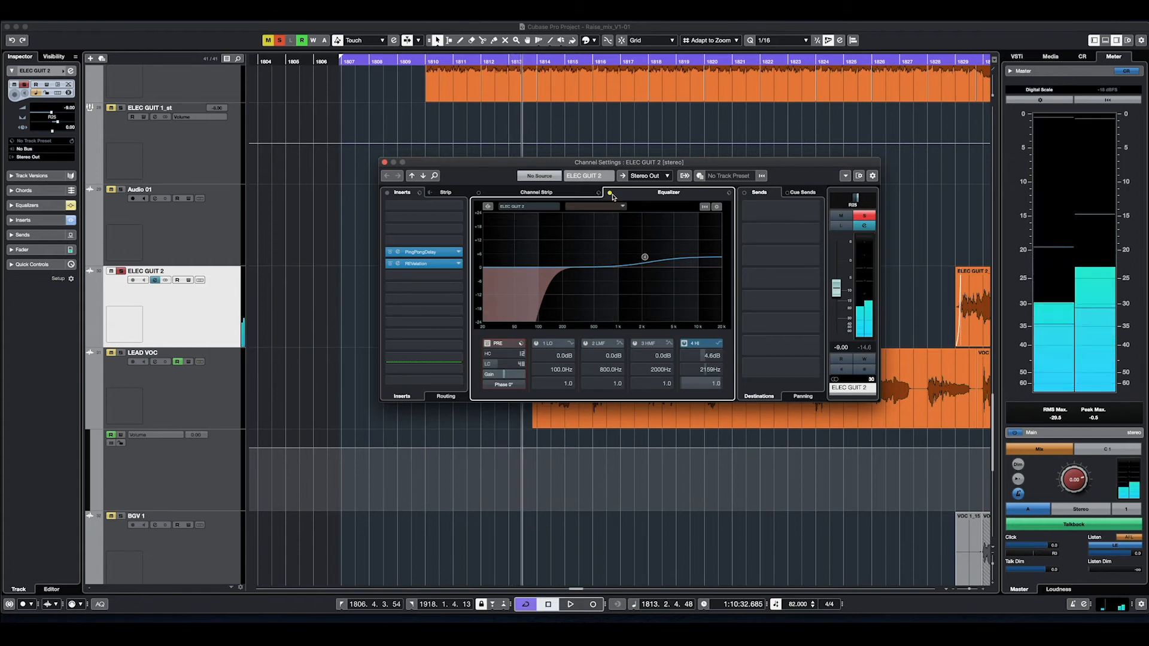
# Step: Reactivate ELEC GUIT 2's equalizer, switch off only its high band, and play the guitar part
pyautogui.click(610, 192)
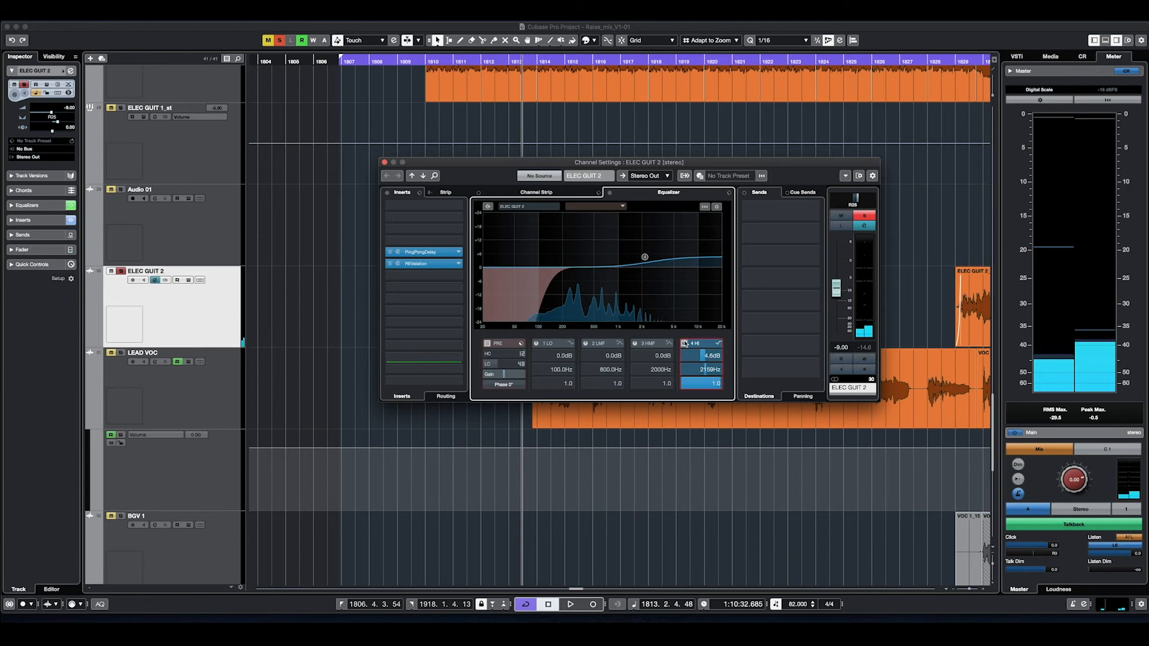
pyautogui.click(685, 343)
pyautogui.press('space')
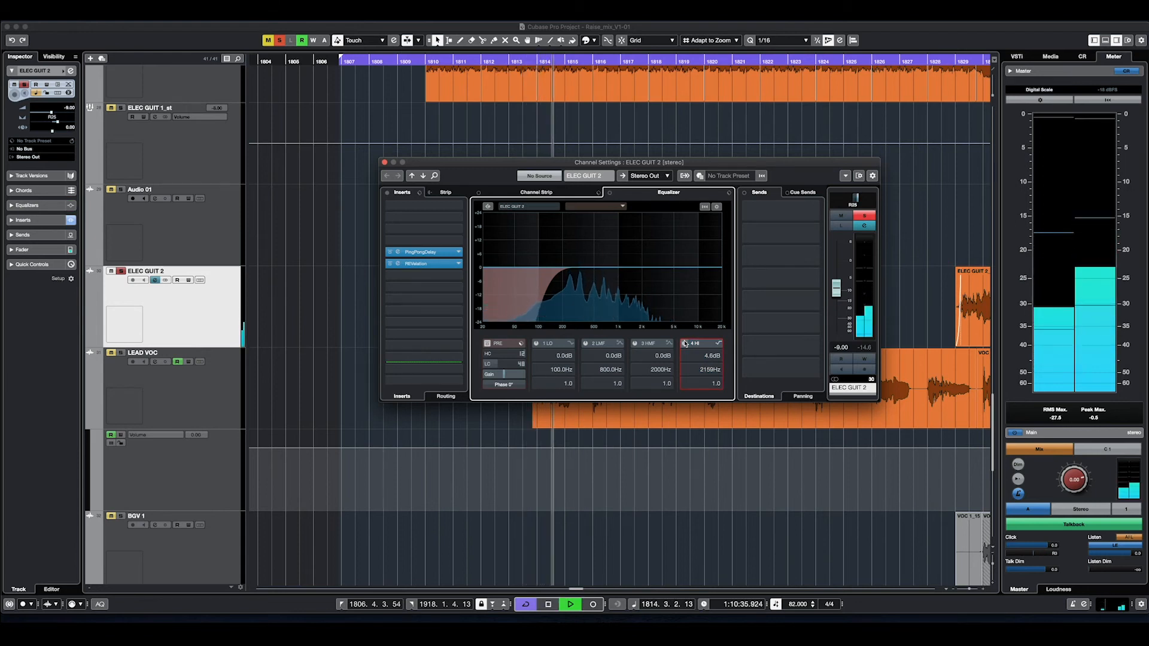
pyautogui.press('space')
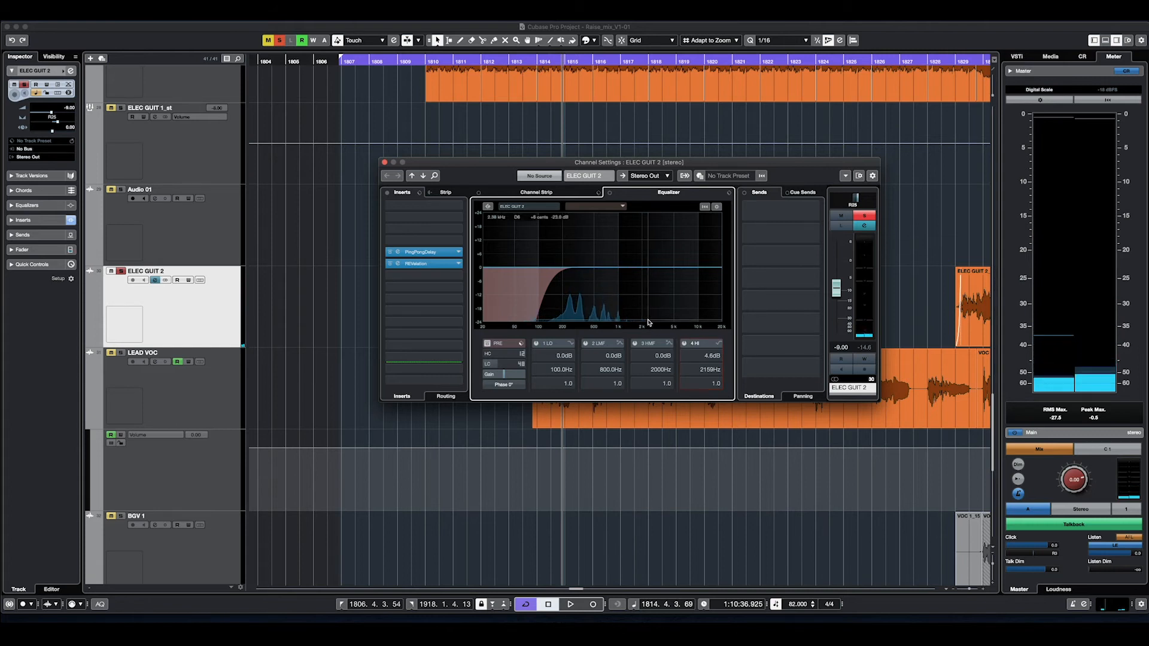
# Step: Switch the equalizer's high band back on and play the first ELEC GUIT 2 event from before bar 1813
pyautogui.click(684, 343)
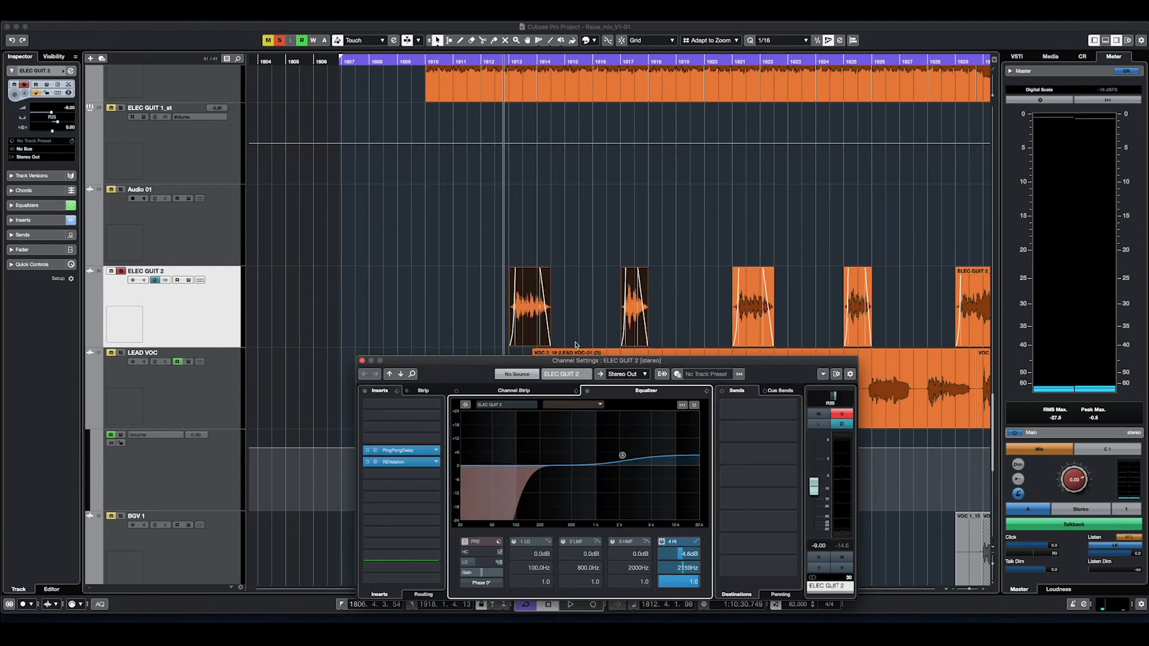
pyautogui.press('space')
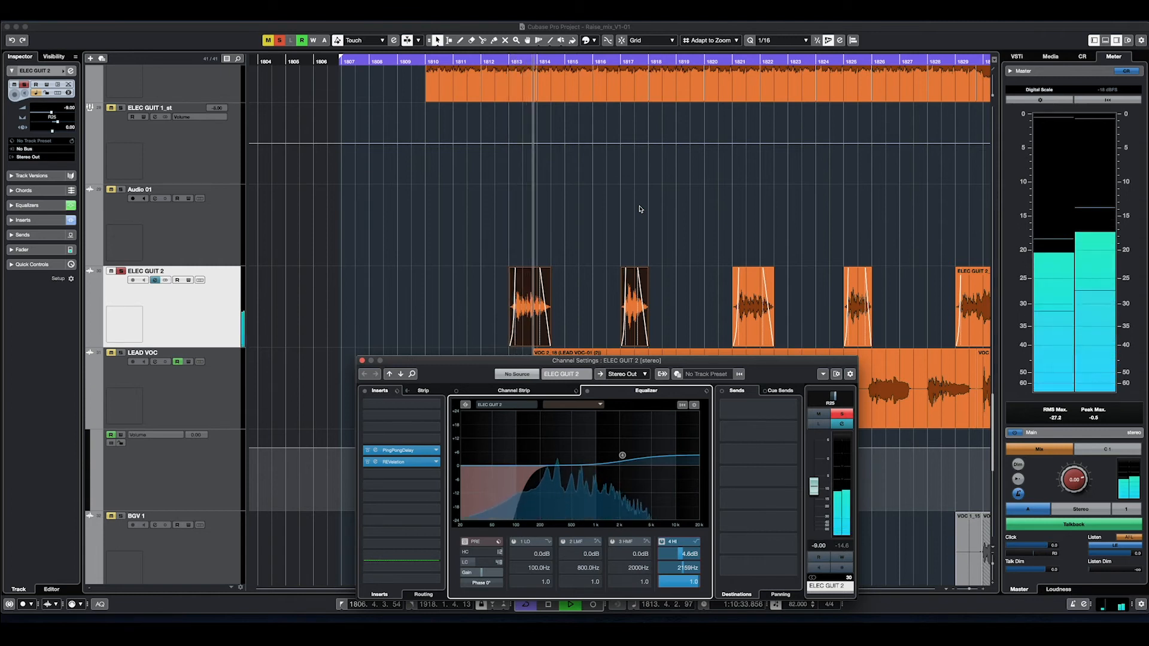
pyautogui.press('space')
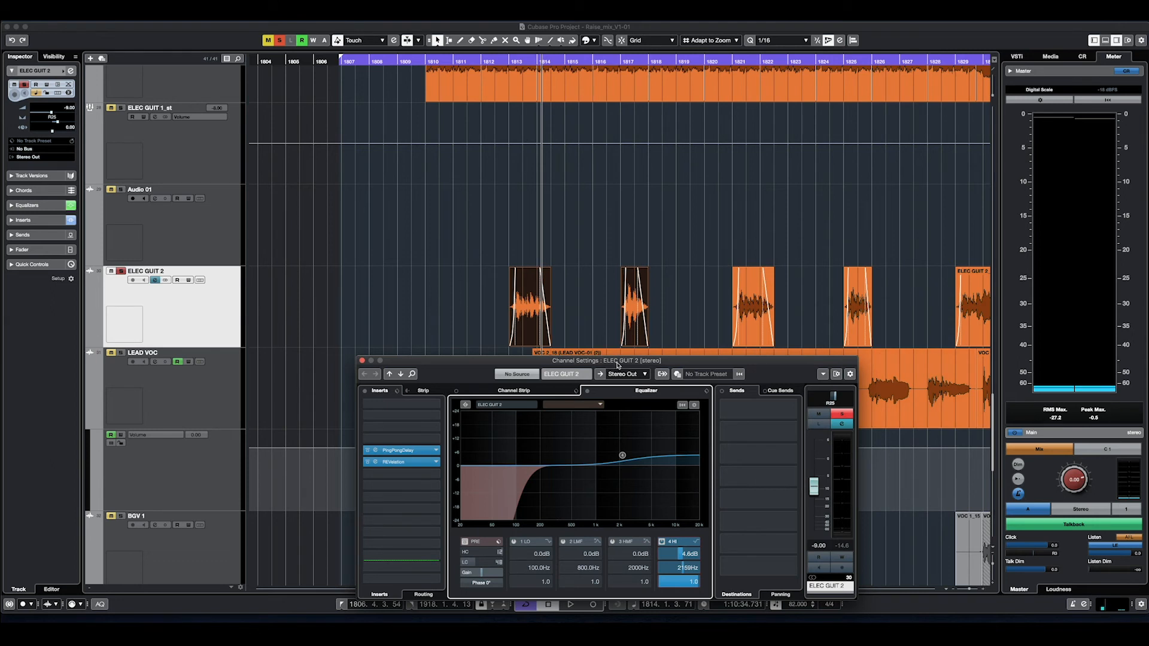
# Step: Reactivate the pre section with its low cut and move the channel settings window clear of the first guitar event
pyautogui.moveTo(619, 365); pyautogui.dragTo(652, 355)
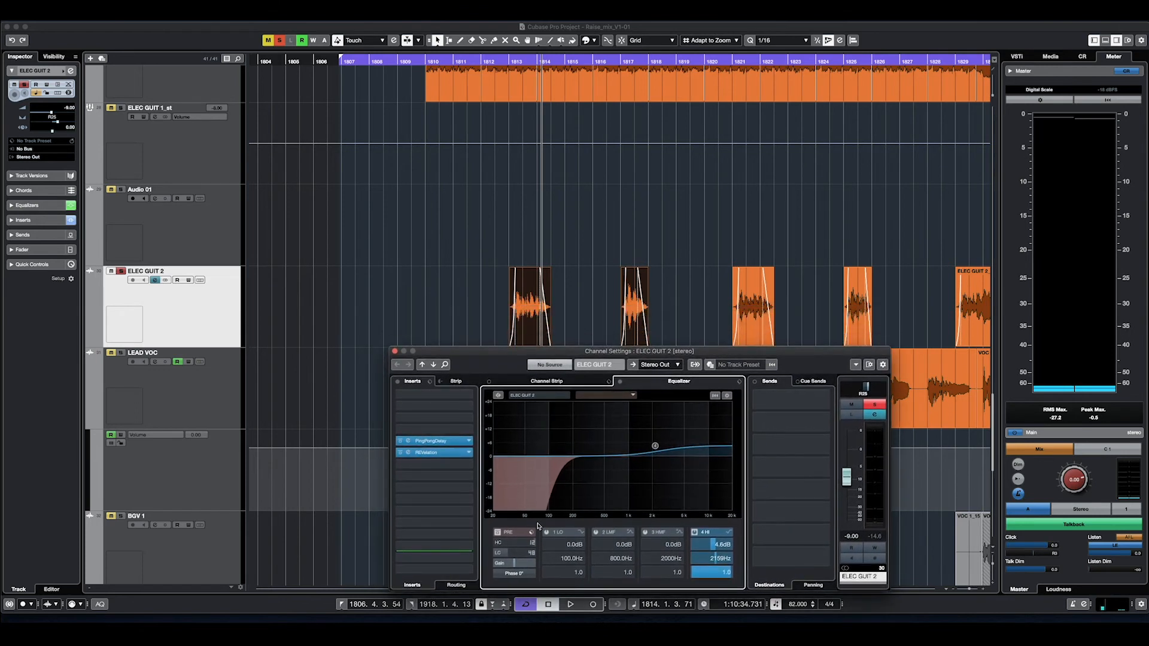
pyautogui.click(497, 532)
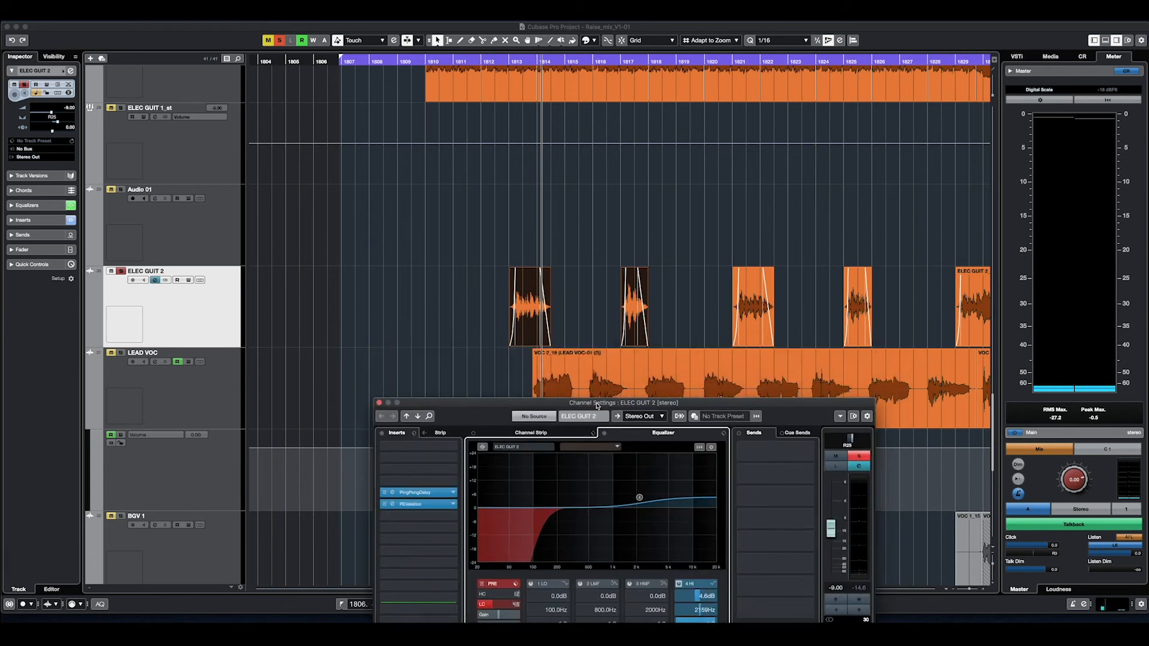
pyautogui.moveTo(612, 354); pyautogui.dragTo(659, 384)
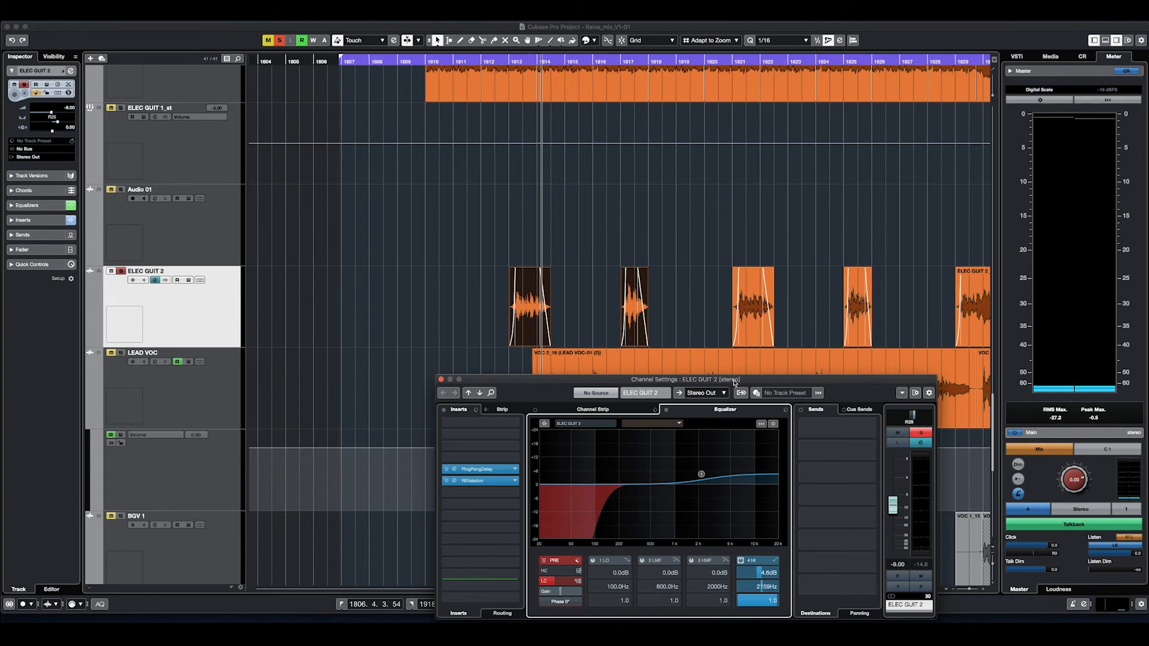
pyautogui.moveTo(735, 383); pyautogui.dragTo(868, 144)
# Step: Examine the settings of ELEC GUIT 2's PingPongDelay and REVelation inserts, closing each plug-in window after viewing
pyautogui.click(622, 232)
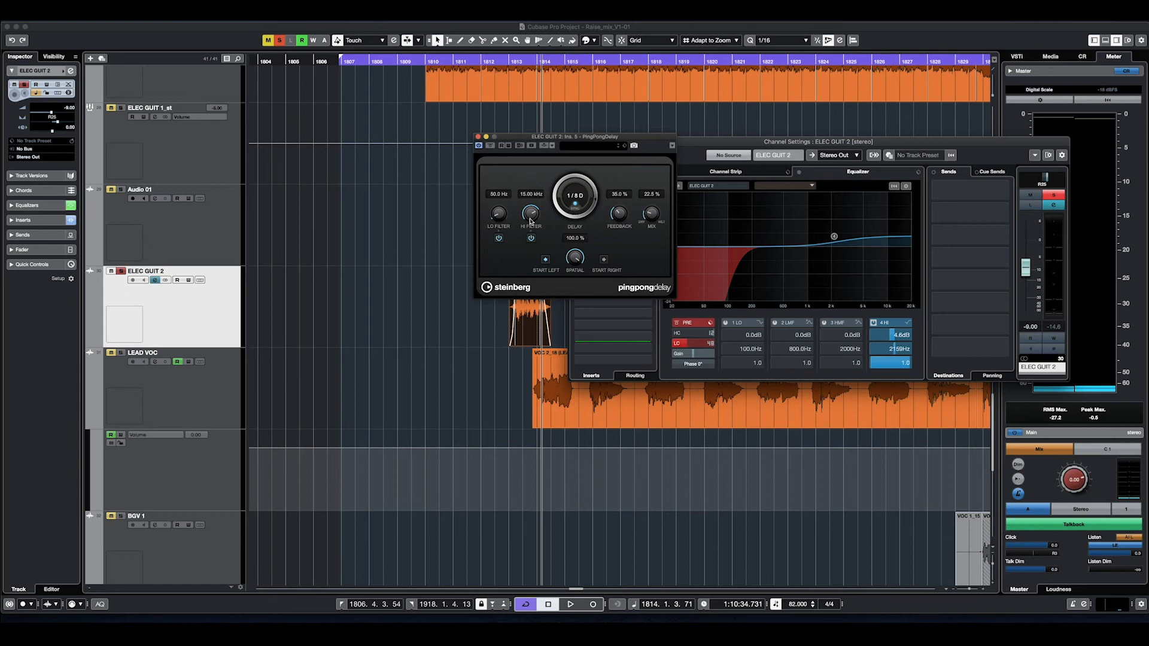
pyautogui.click(479, 137)
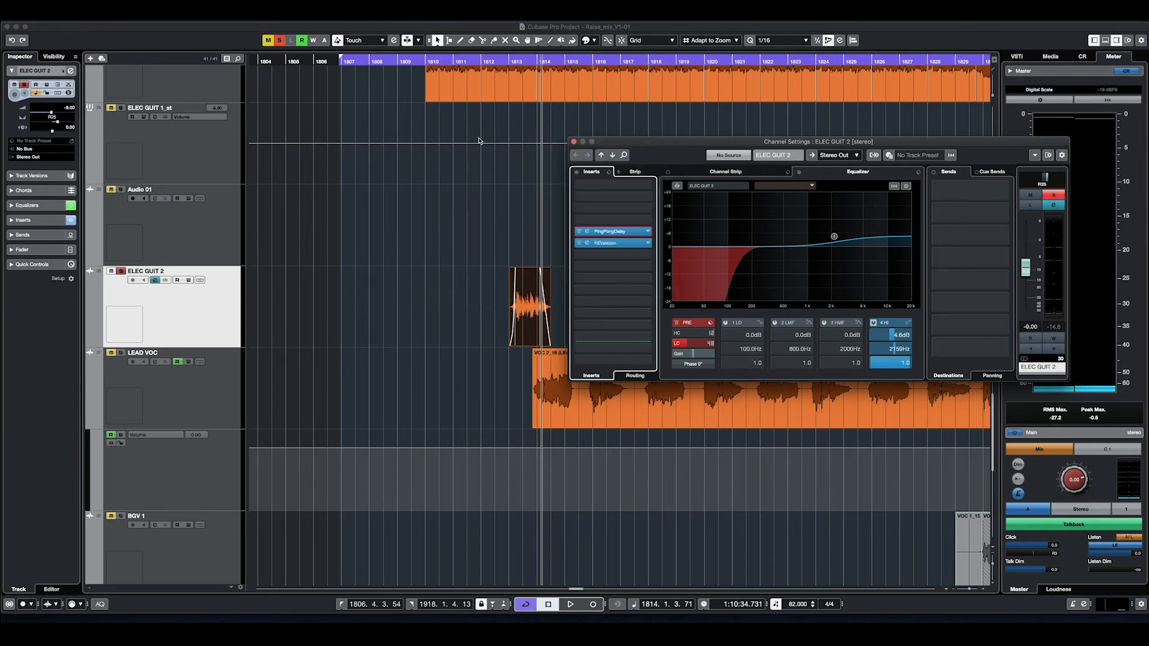
pyautogui.click(616, 245)
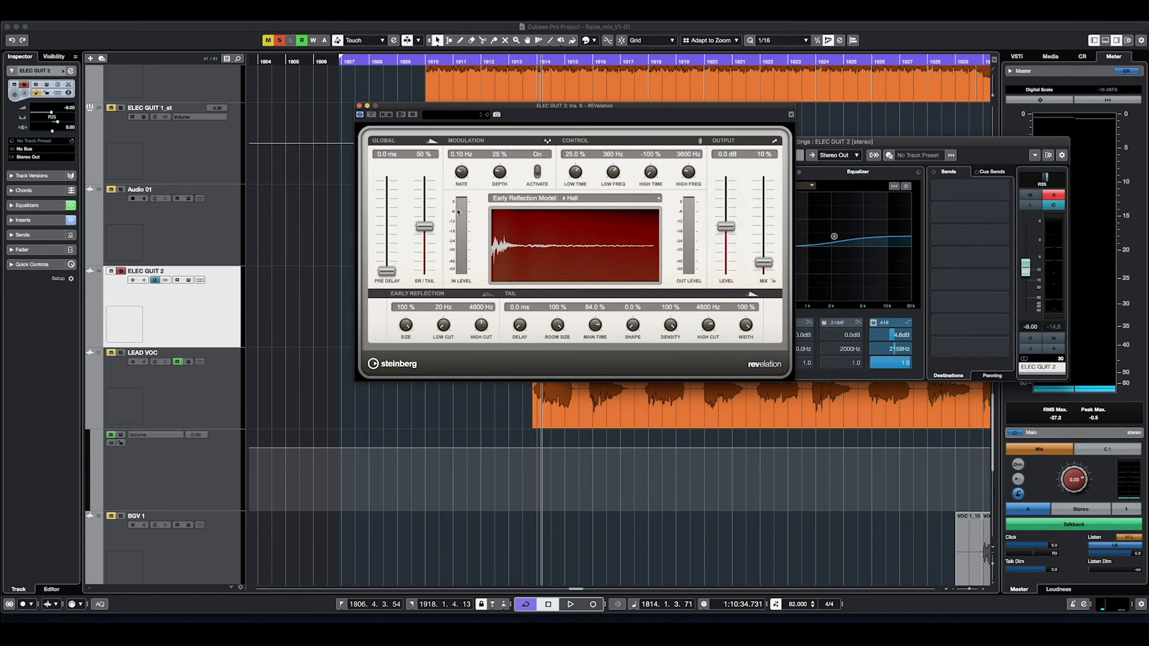
pyautogui.click(359, 106)
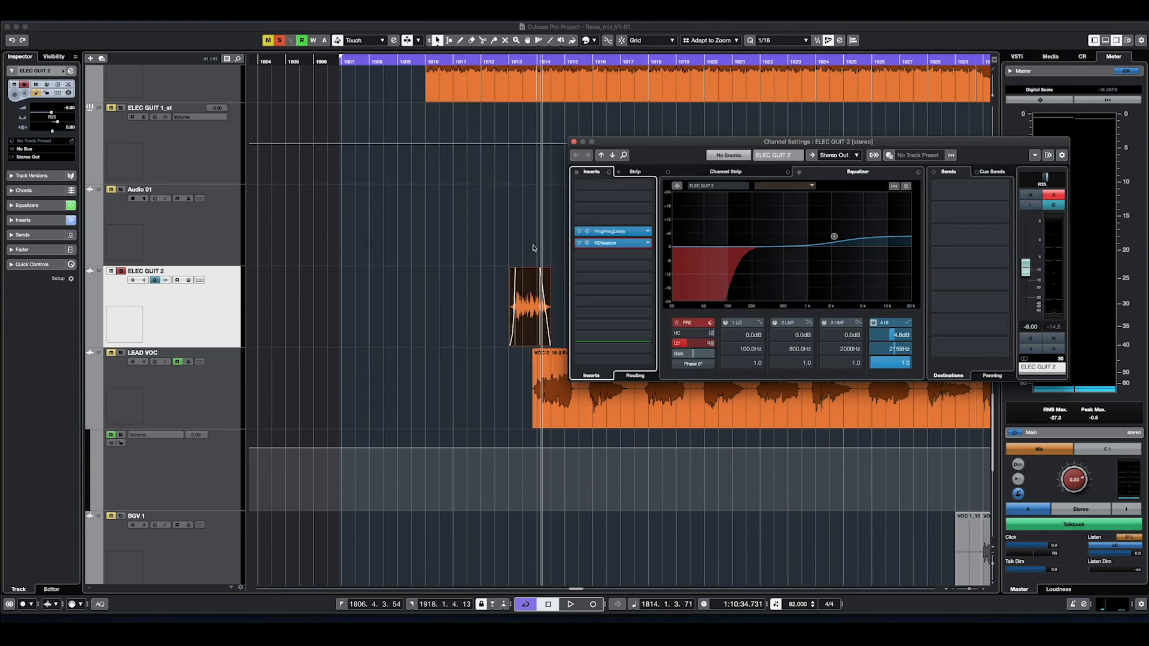
# Step: Bypass the PingPongDelay and REVelation inserts and play ELEC GUIT 2 from the start of the first selected event
pyautogui.click(578, 234)
pyautogui.click(579, 244)
pyautogui.press('l')
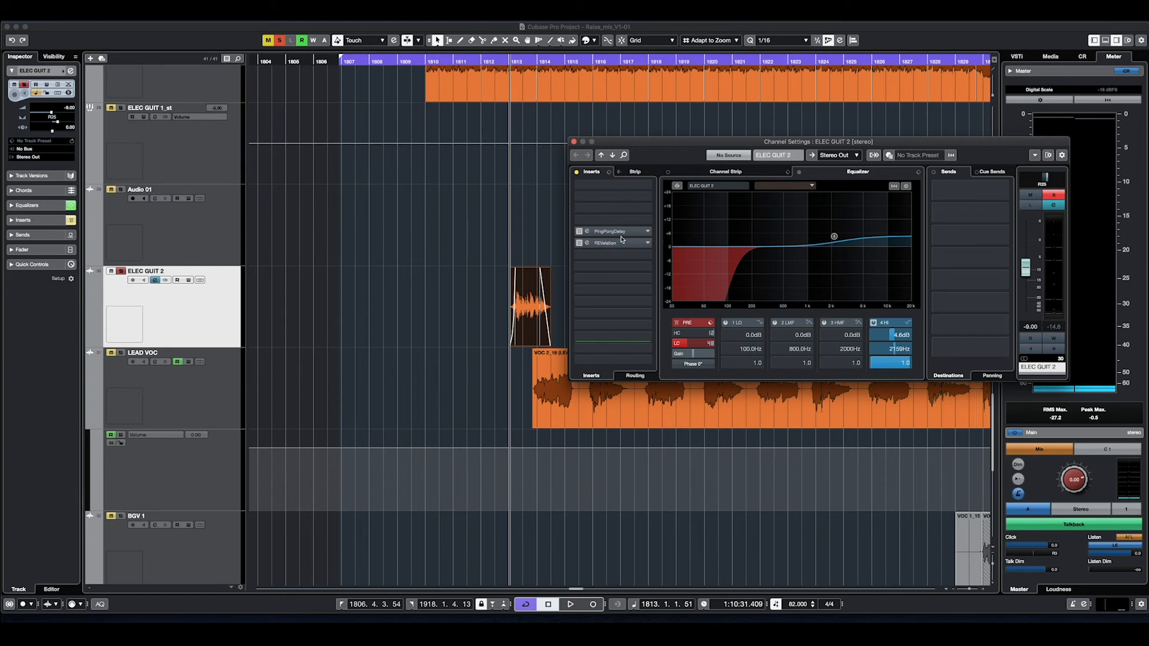
pyautogui.press('space')
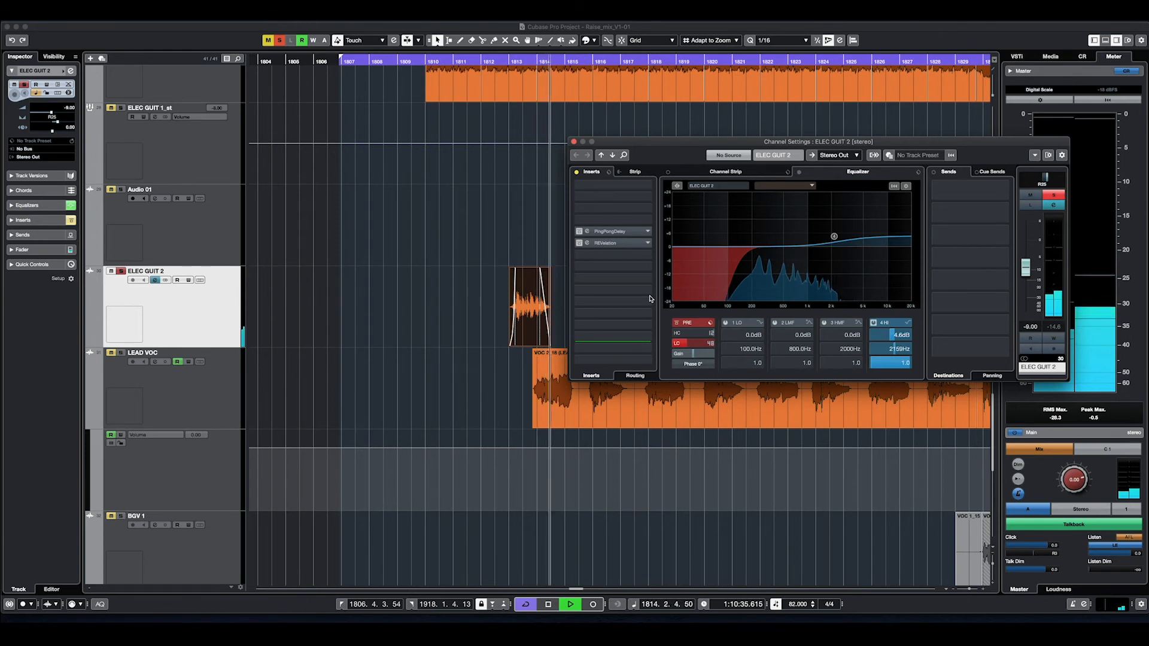
pyautogui.press('space')
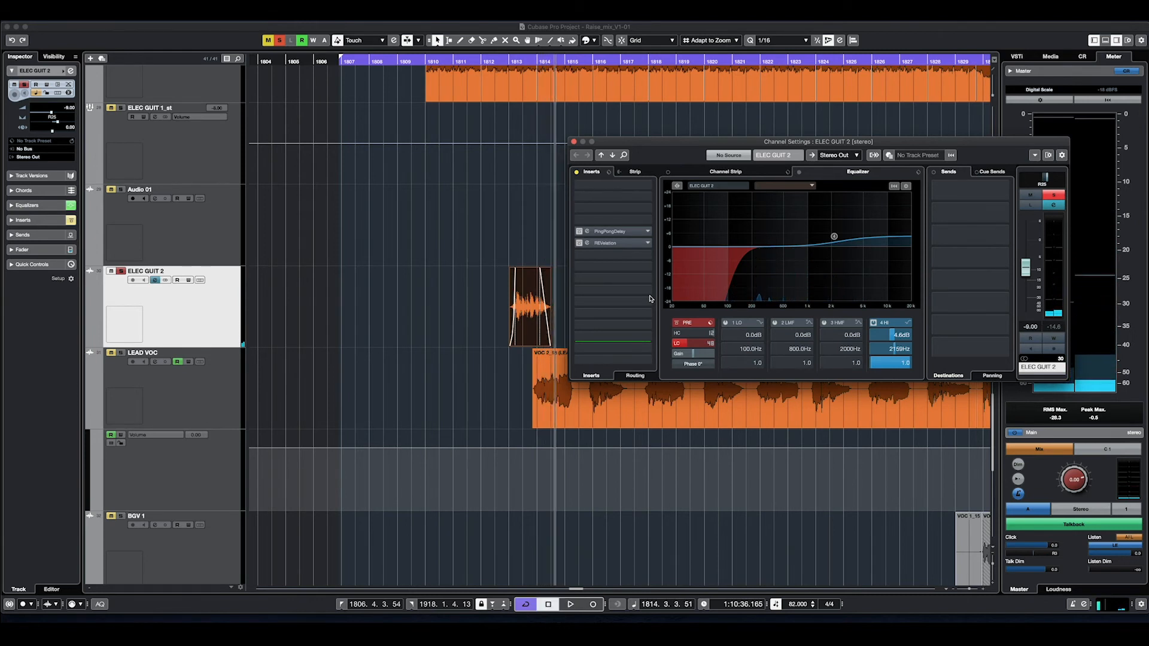
# Step: Reactivate ELEC GUIT 2's PingPongDelay and REVelation inserts and play the first guitar event from just before bar 1813
pyautogui.press('KP_0')
pyautogui.click(579, 233)
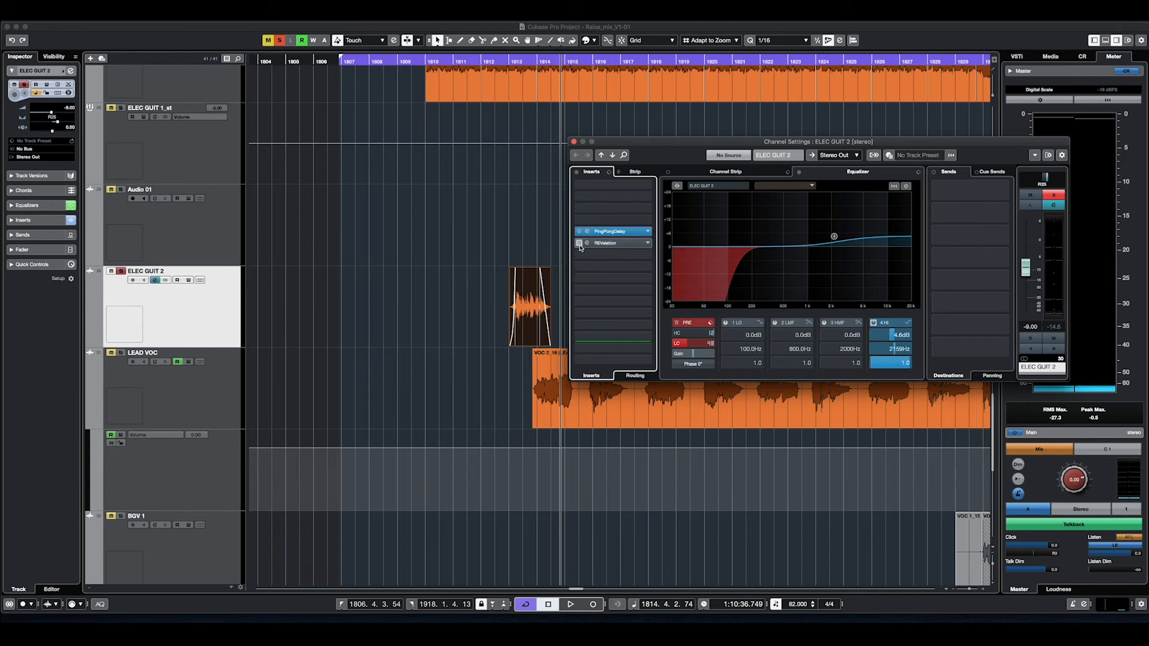
pyautogui.click(510, 64)
pyautogui.press('space')
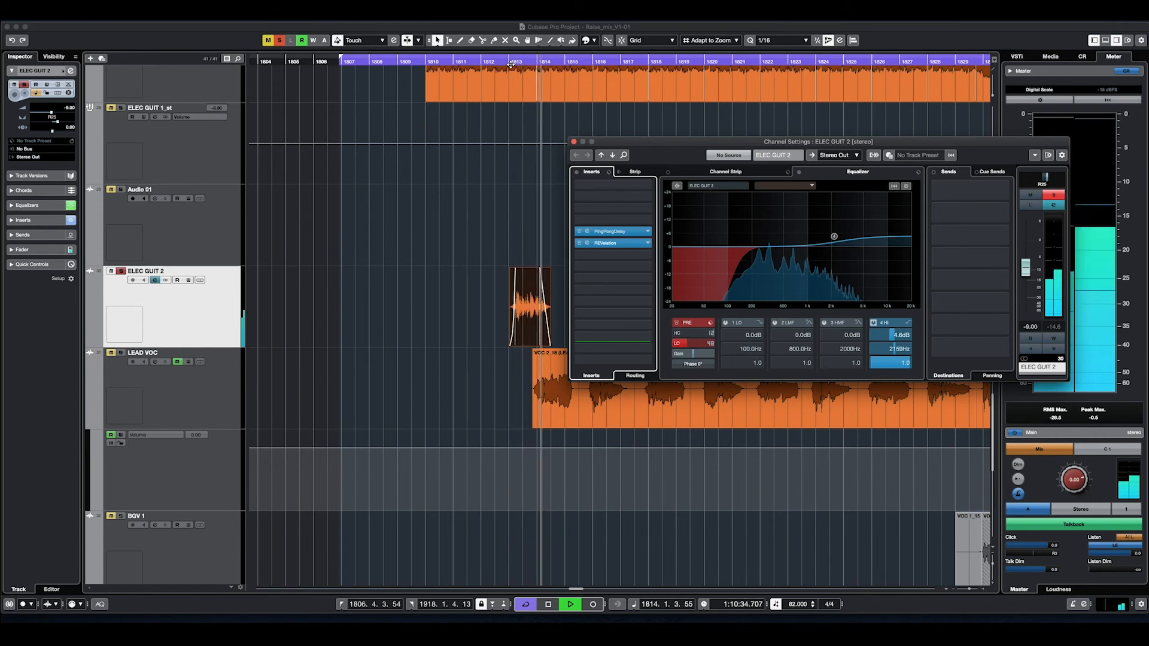
pyautogui.press('space')
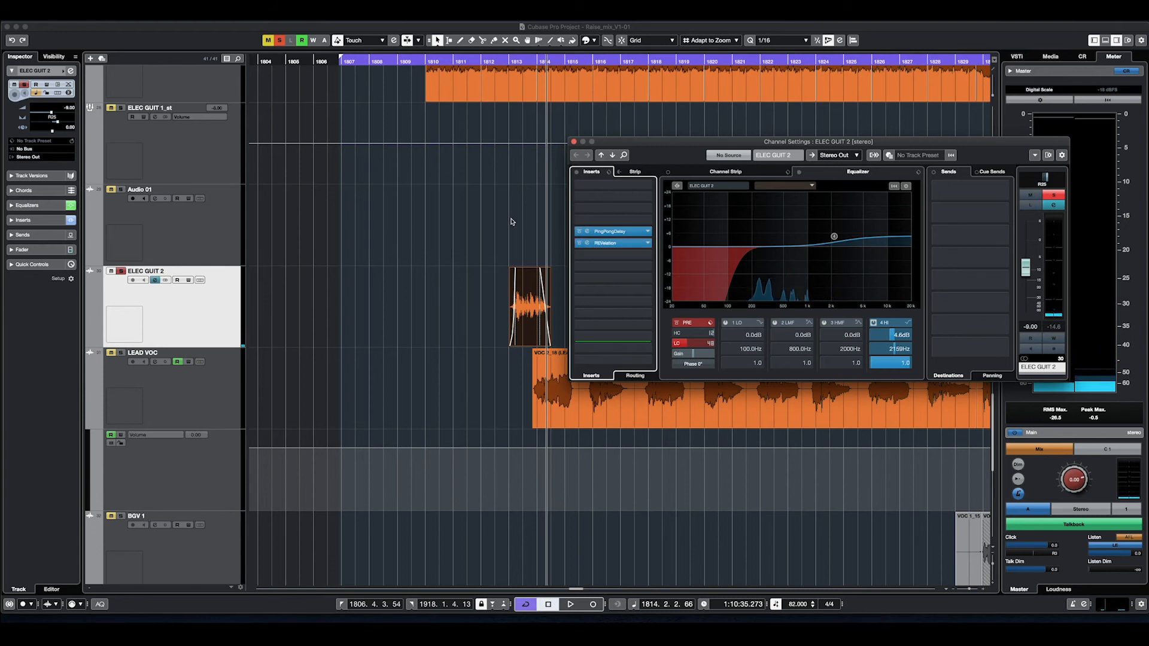
# Step: Close the channel settings, unsolo ELEC GUIT 2, play the mix from about bar 1812 and reduce the track heights
pyautogui.click(574, 143)
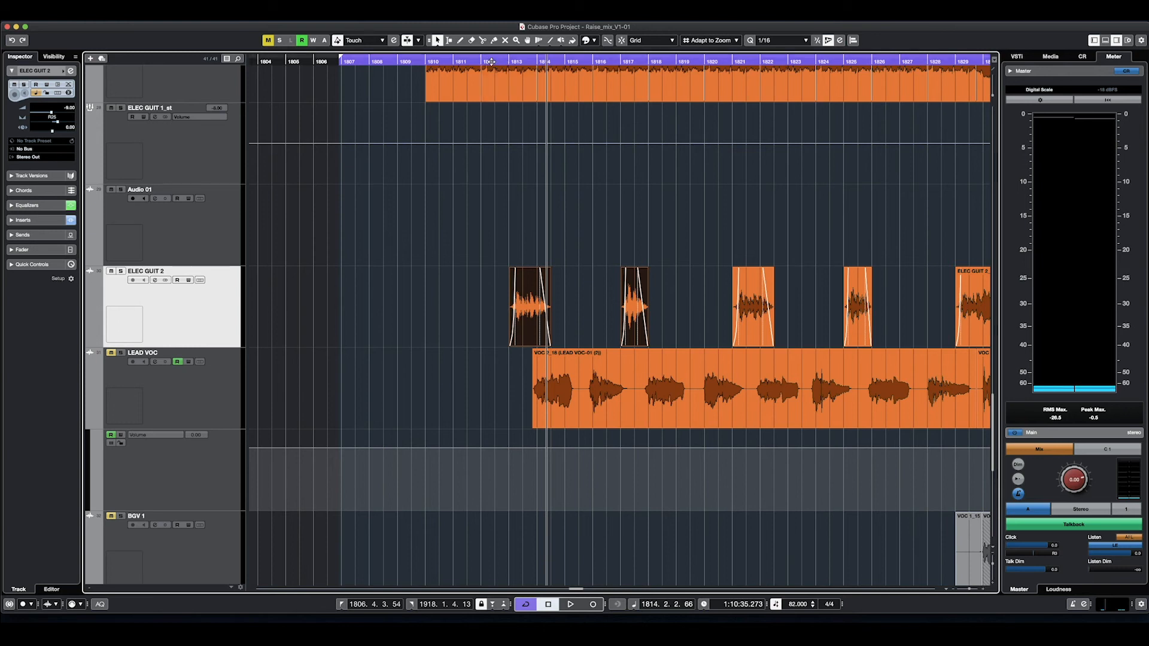
pyautogui.click(491, 62)
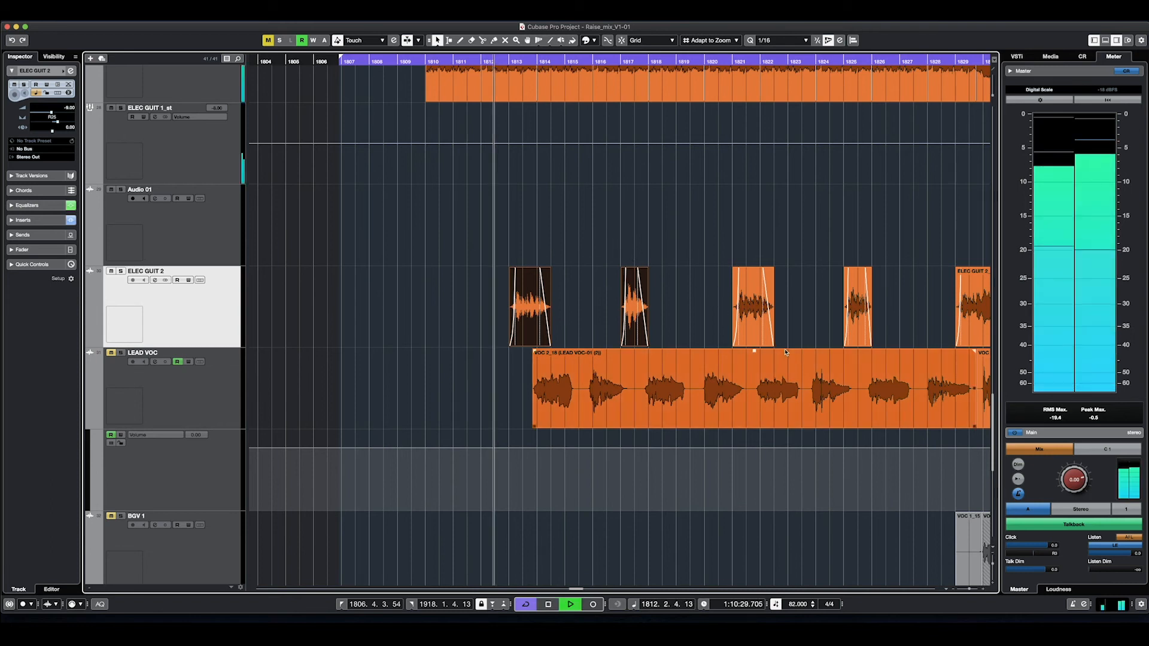
pyautogui.moveTo(993, 565); pyautogui.dragTo(993, 560)
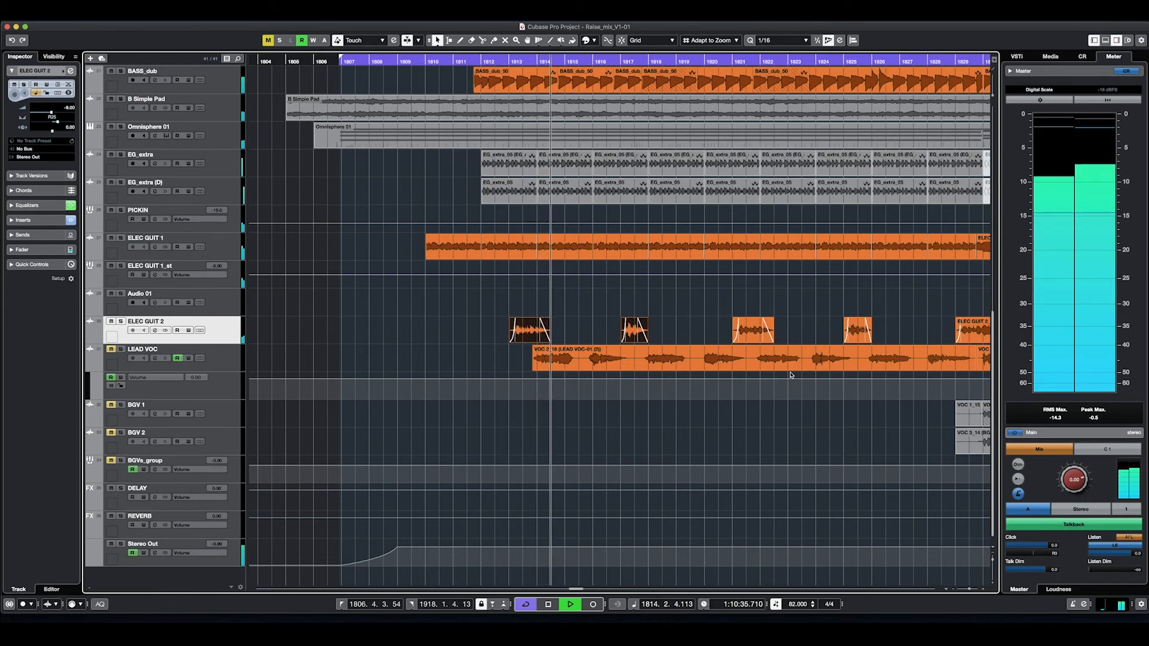
pyautogui.press('space')
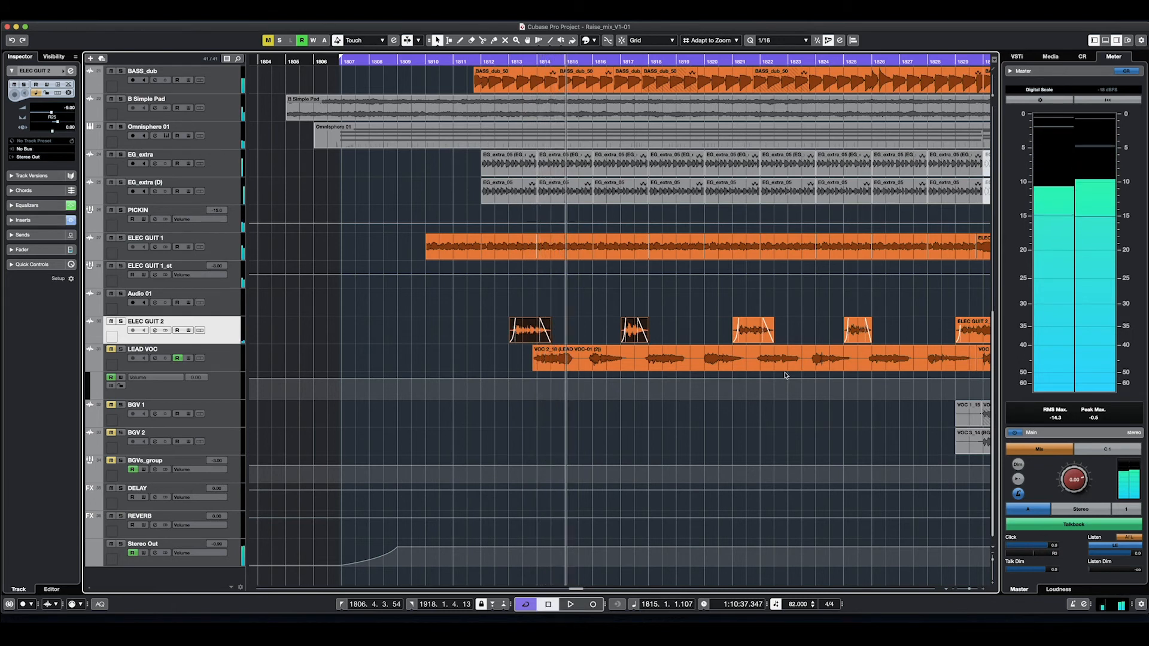
# Step: Play the mix from just before bar 1829, where ELEC GUIT 2's longer events begin
pyautogui.press('g')
pyautogui.press('g')
pyautogui.press('g')
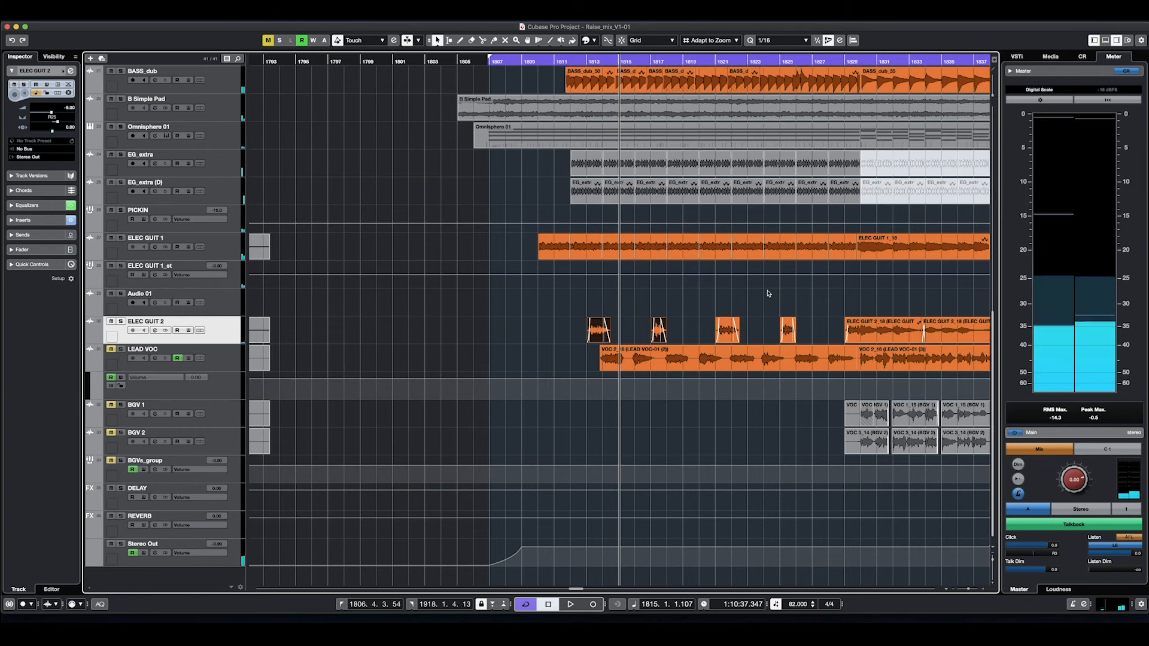
pyautogui.hscroll(5, 768, 293)
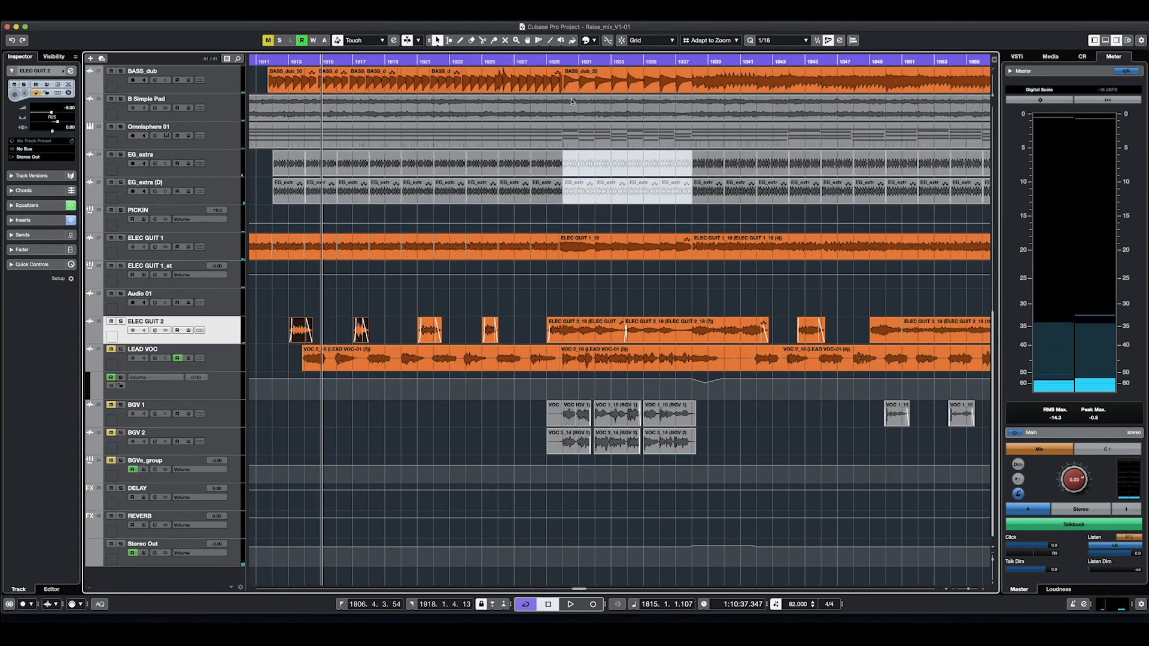
pyautogui.click(542, 62)
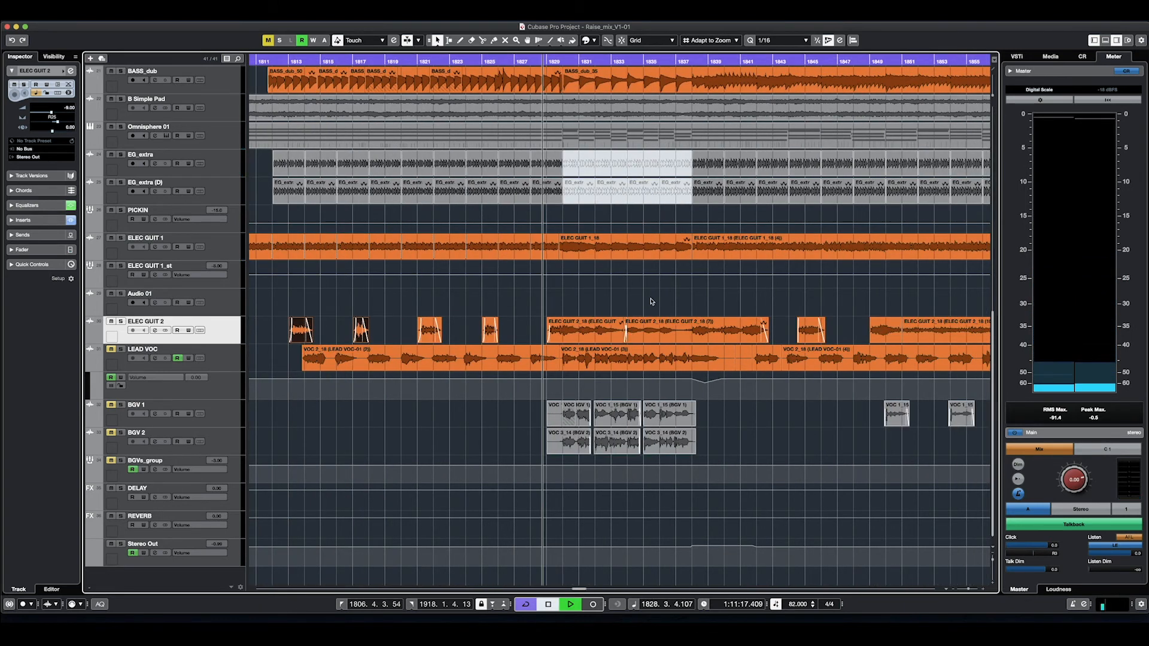
pyautogui.press('space')
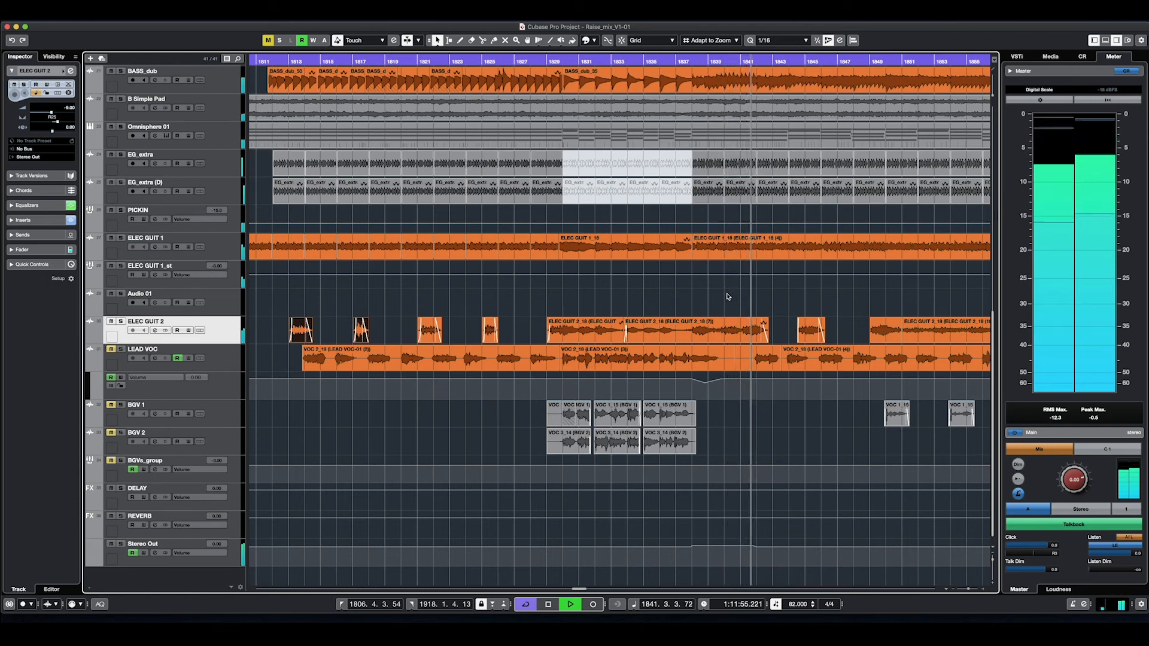
pyautogui.press('space')
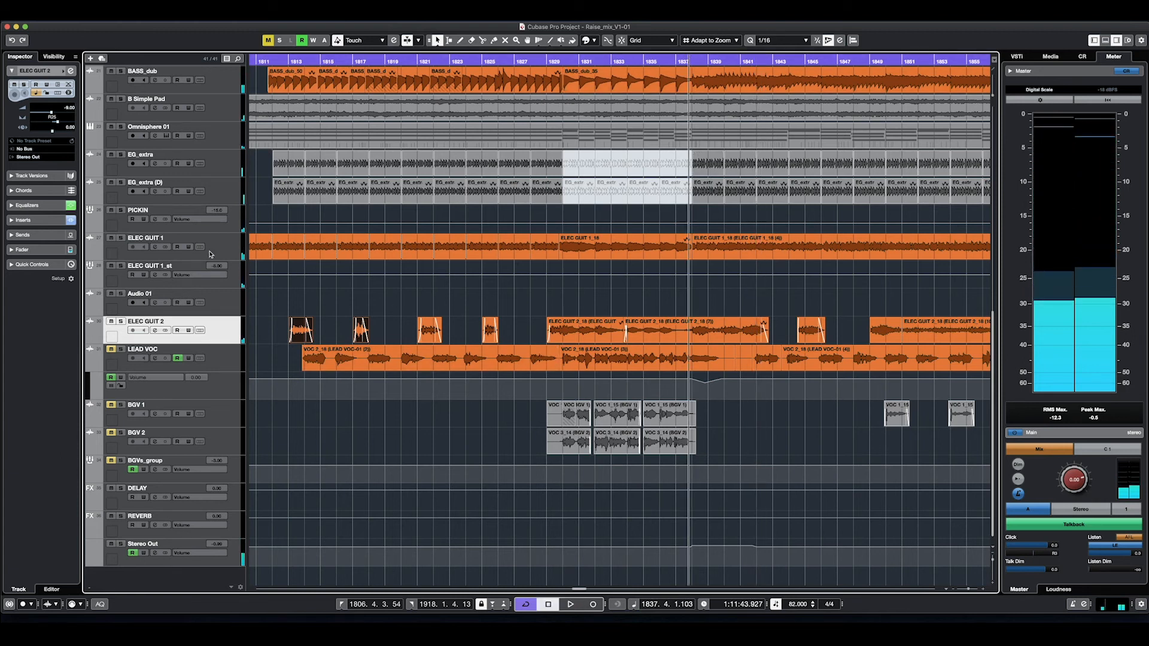
# Step: Bypass PingPongDelay on ELEC GUIT 1_st and both PingPongDelay and REVelation on ELEC GUIT 2, closing each channel settings window
pyautogui.click(155, 275)
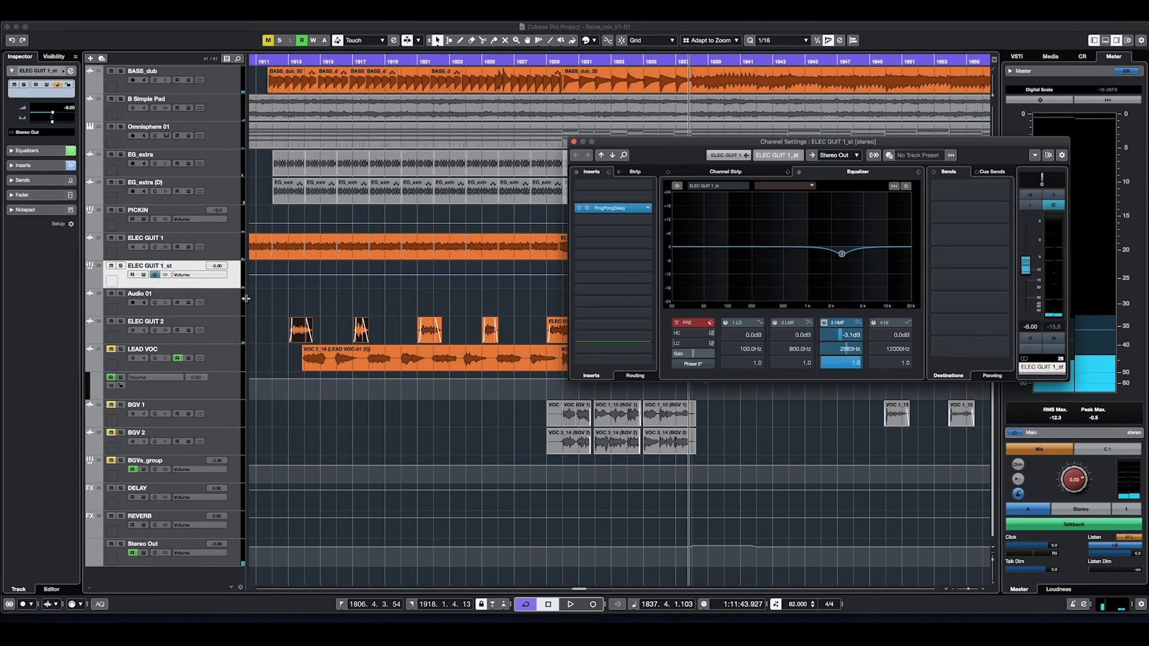
pyautogui.click(579, 208)
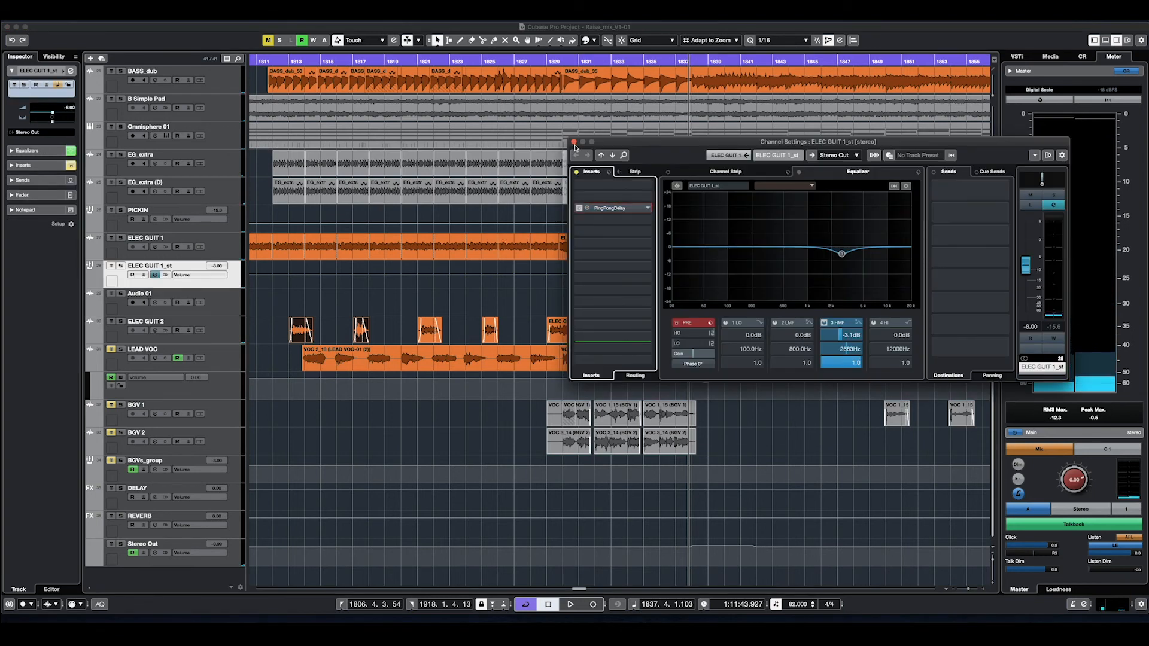
pyautogui.click(573, 142)
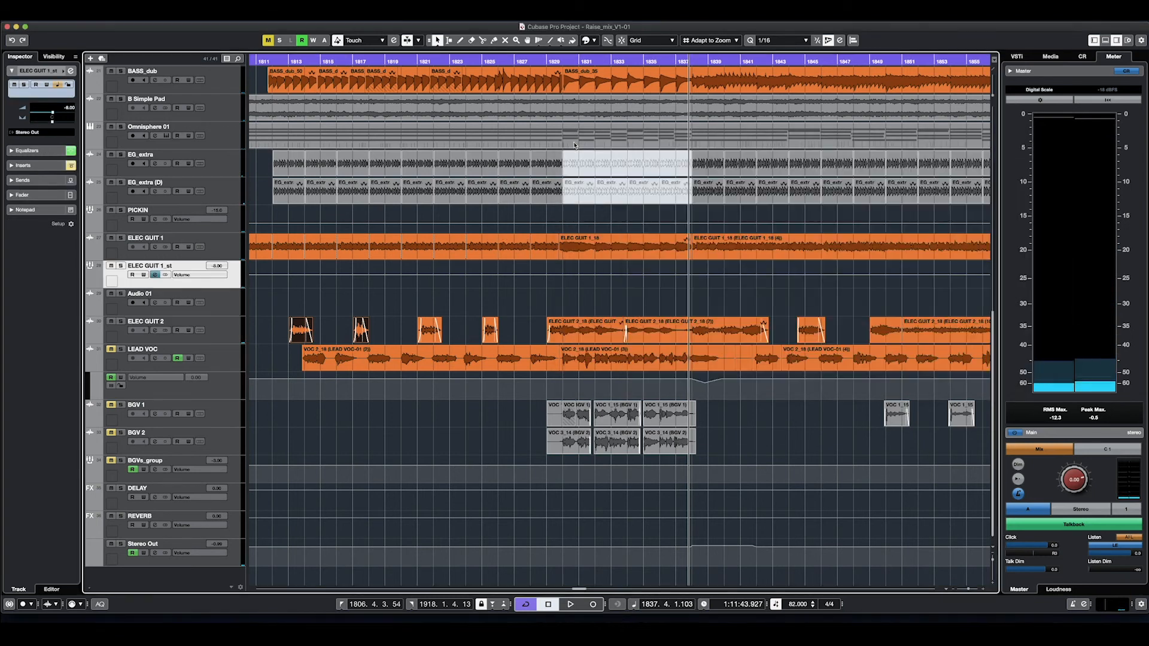
pyautogui.click(155, 331)
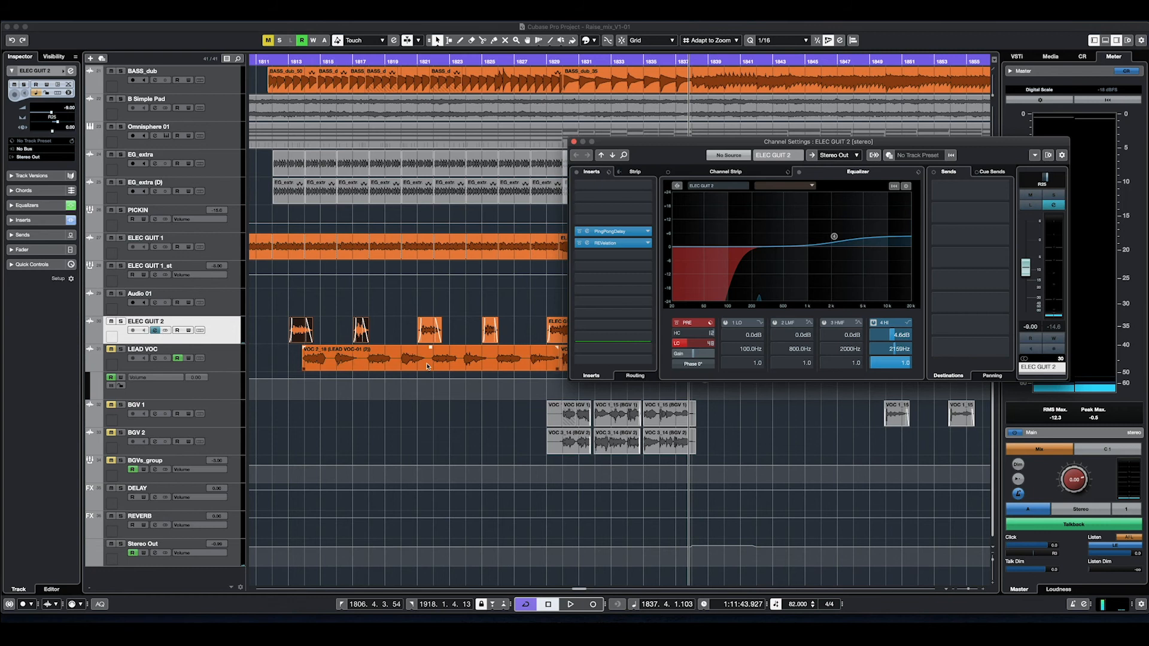
pyautogui.click(579, 232)
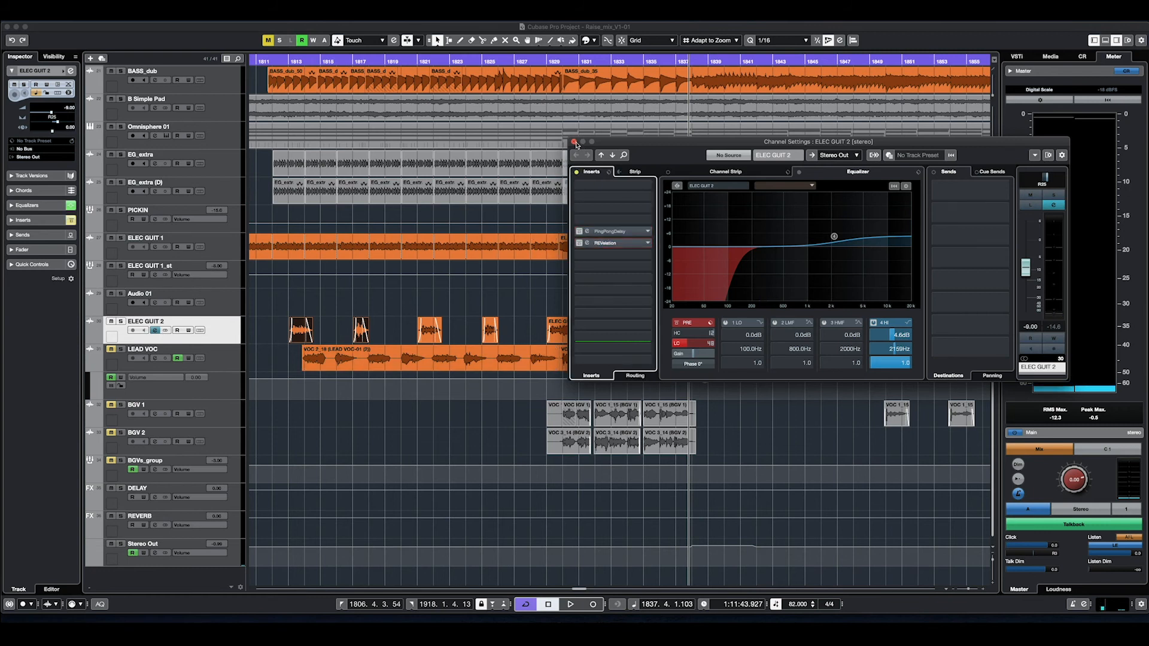
pyautogui.click(574, 142)
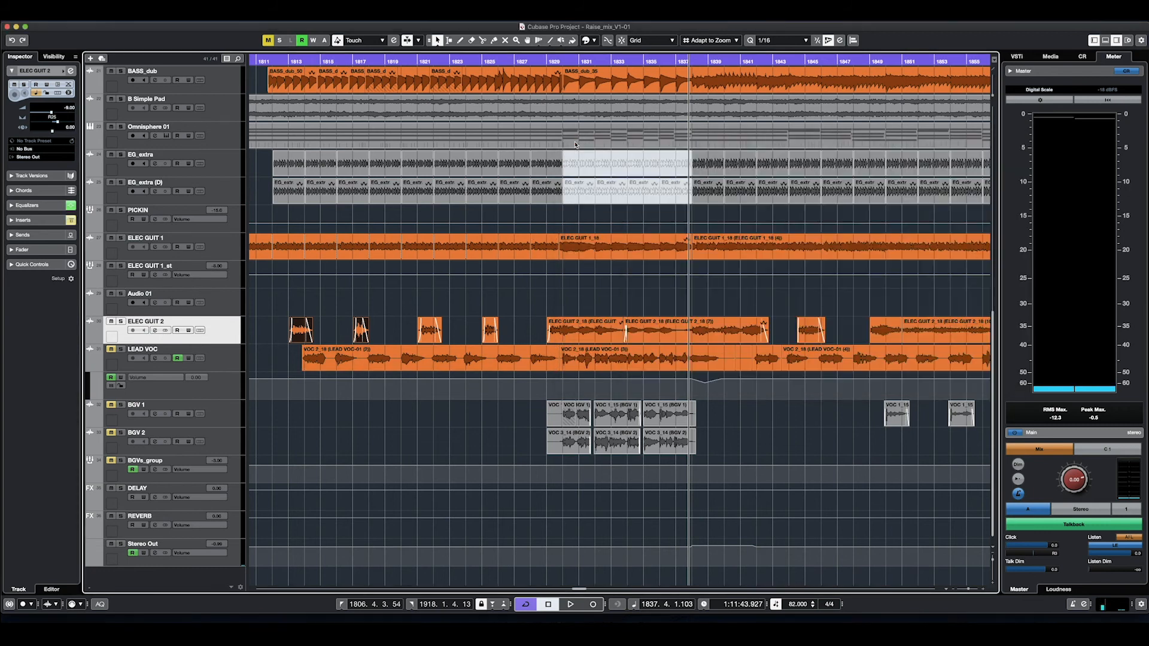
# Step: Play the mix from just before bar 1837 with the guitar delay and reverb inserts bypassed
pyautogui.click(673, 62)
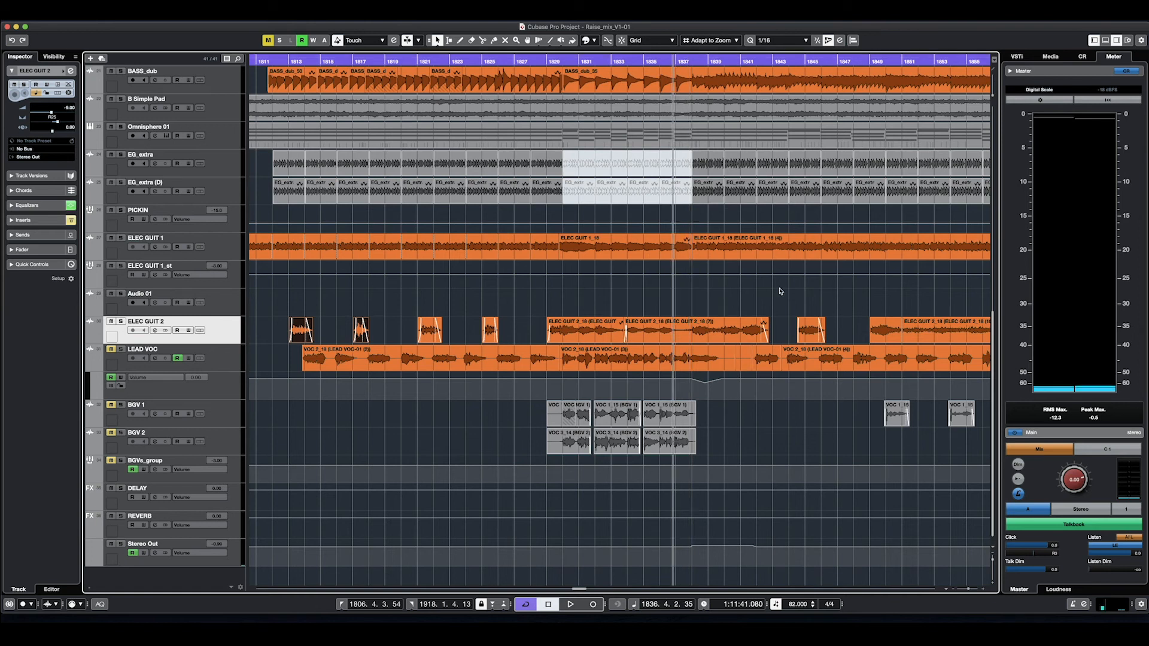
pyautogui.press('space')
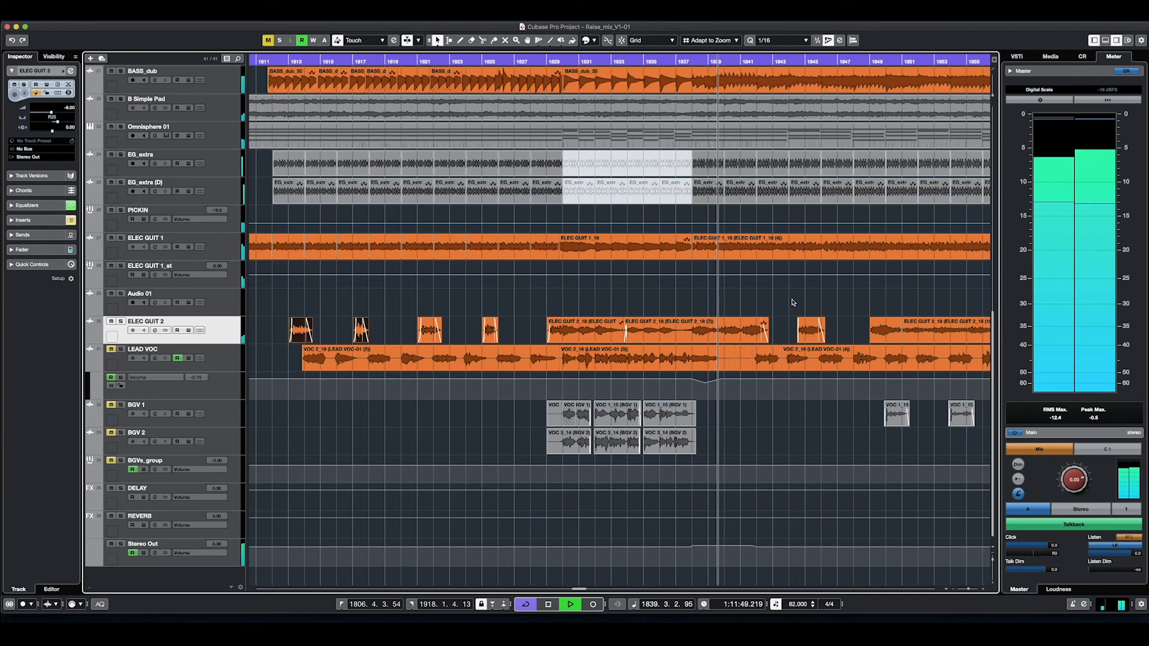
pyautogui.press('space')
# Step: Reactivate the PingPongDelay and REVelation inserts on ELEC GUIT 2 and close its channel settings
pyautogui.click(155, 331)
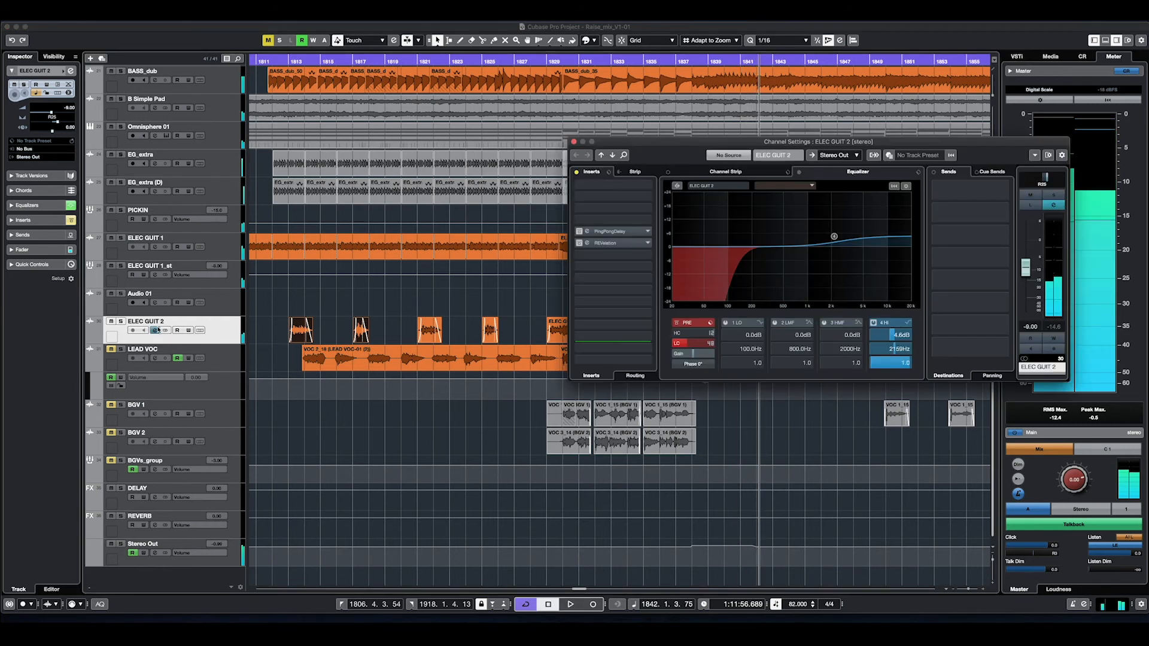
pyautogui.click(578, 231)
pyautogui.click(579, 243)
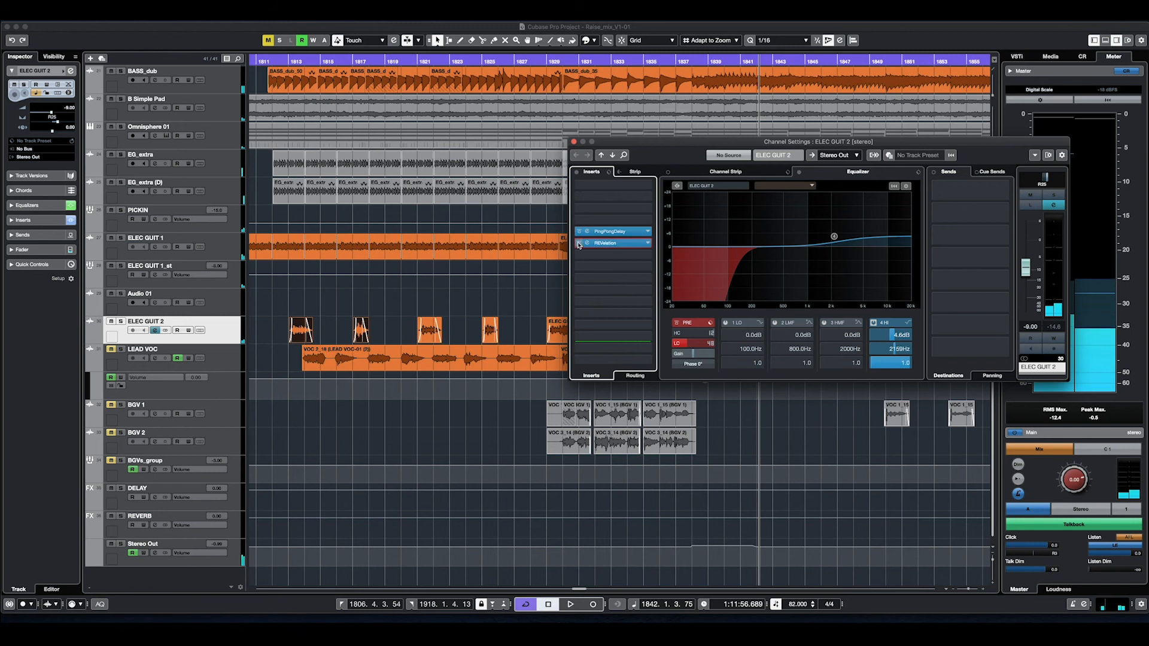
pyautogui.click(574, 142)
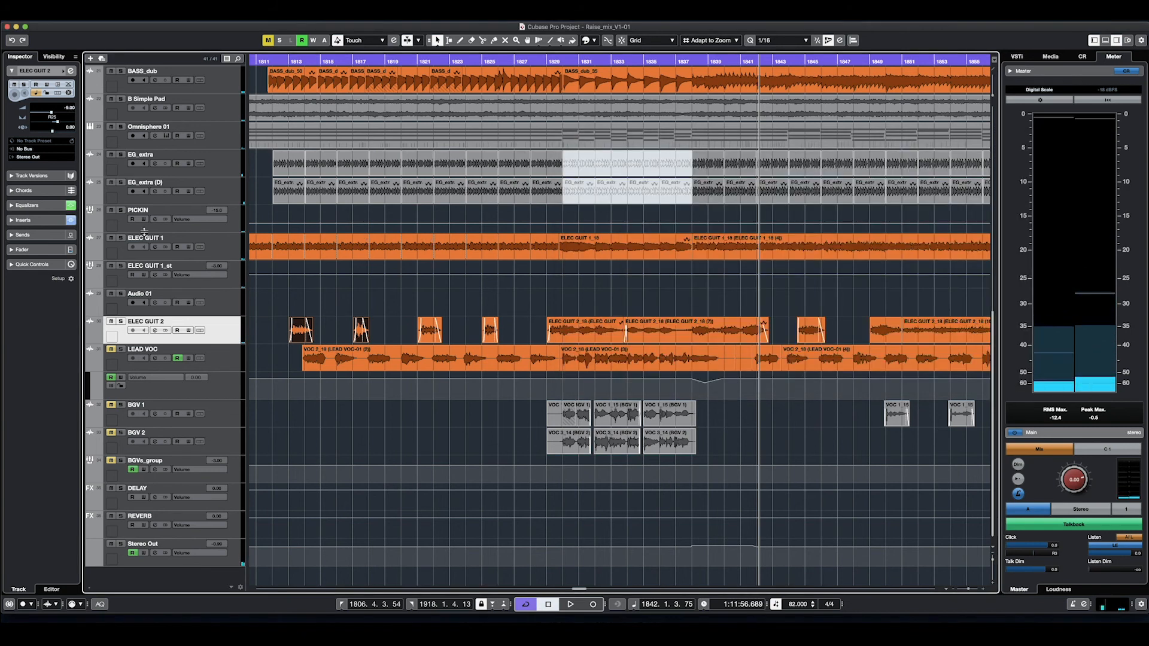
# Step: Reactivate the PingPongDelay insert on ELEC GUIT 1_st and play the mix with the guitar effects on
pyautogui.click(155, 247)
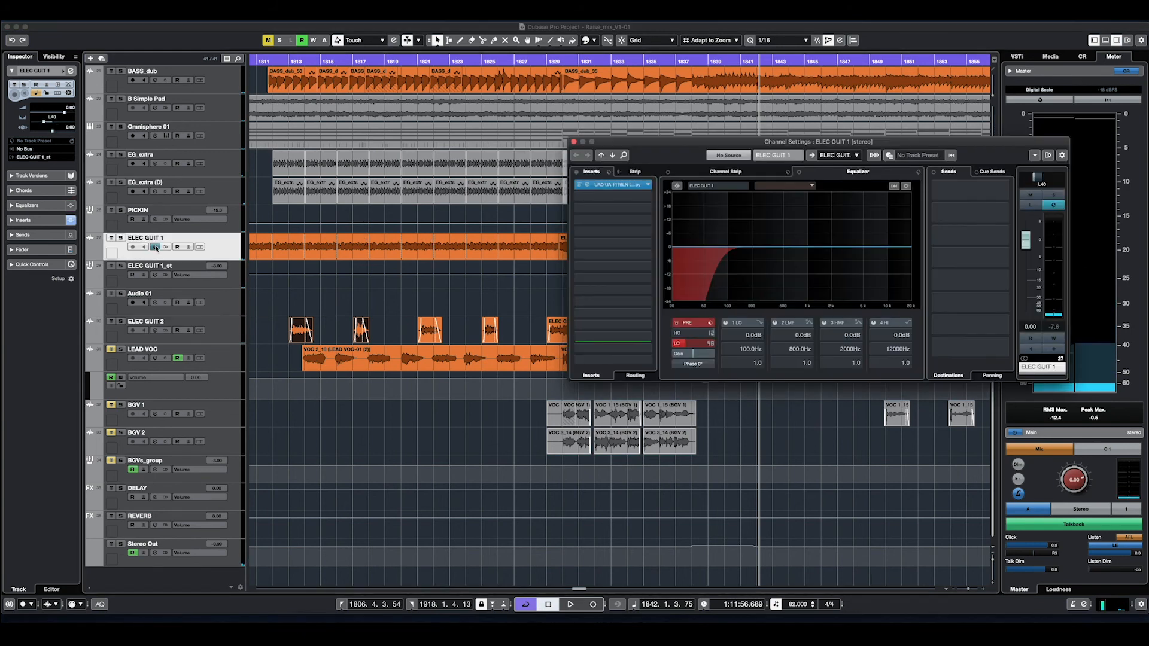
pyautogui.click(574, 142)
pyautogui.click(155, 275)
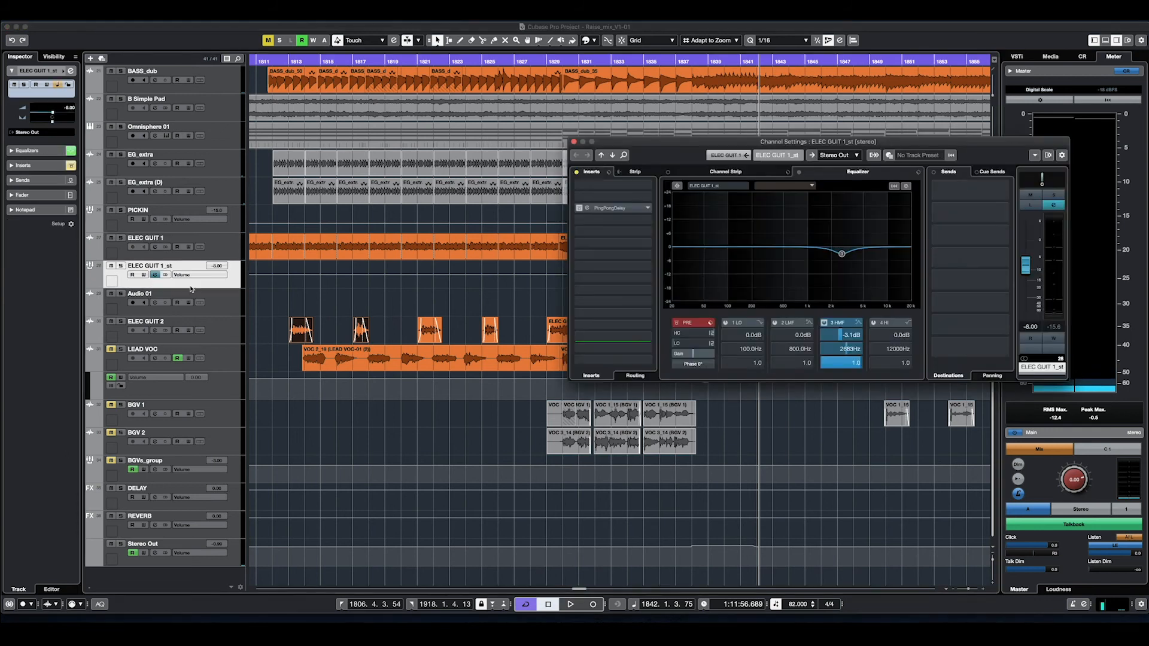
pyautogui.click(579, 208)
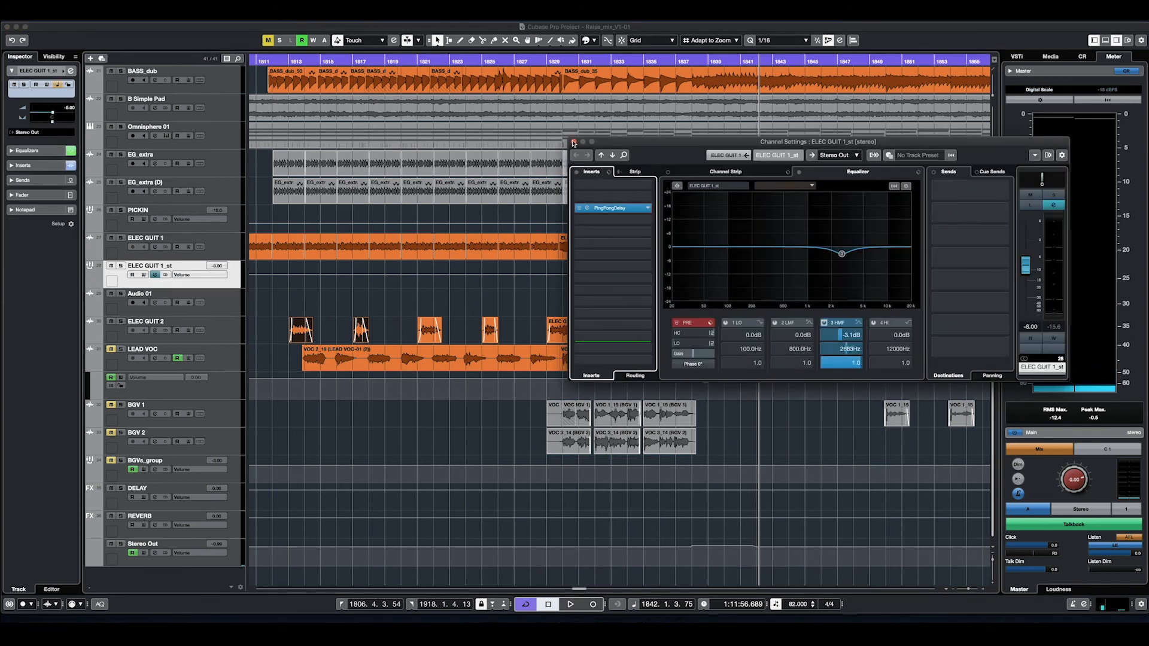
pyautogui.click(573, 143)
pyautogui.press('space')
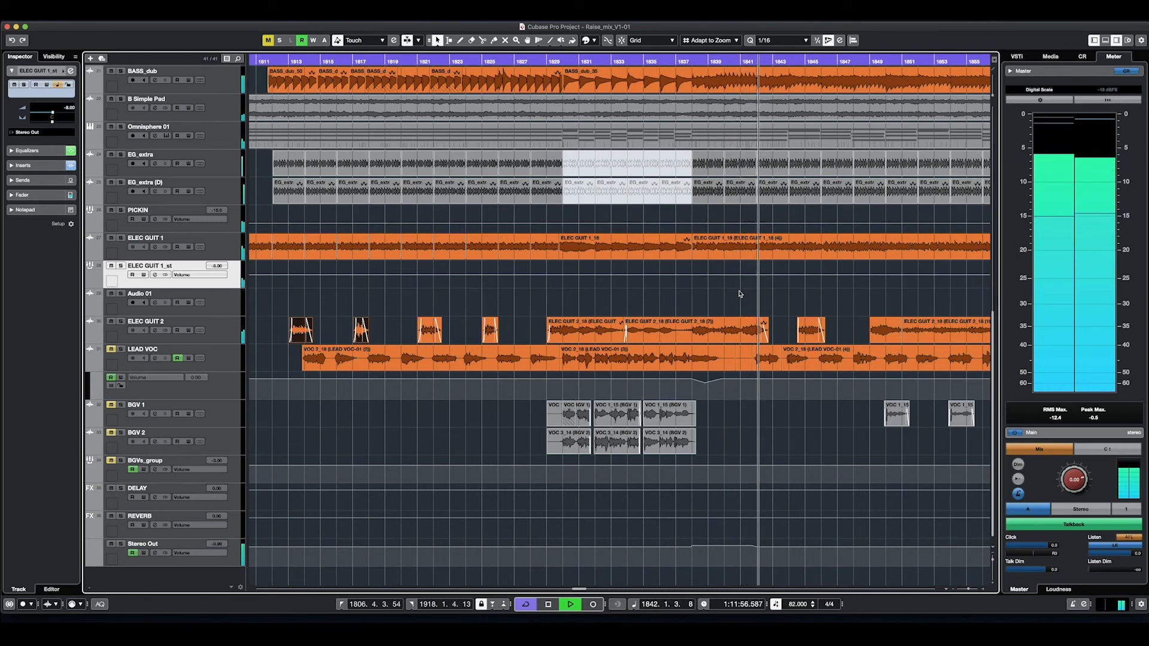
pyautogui.press('space')
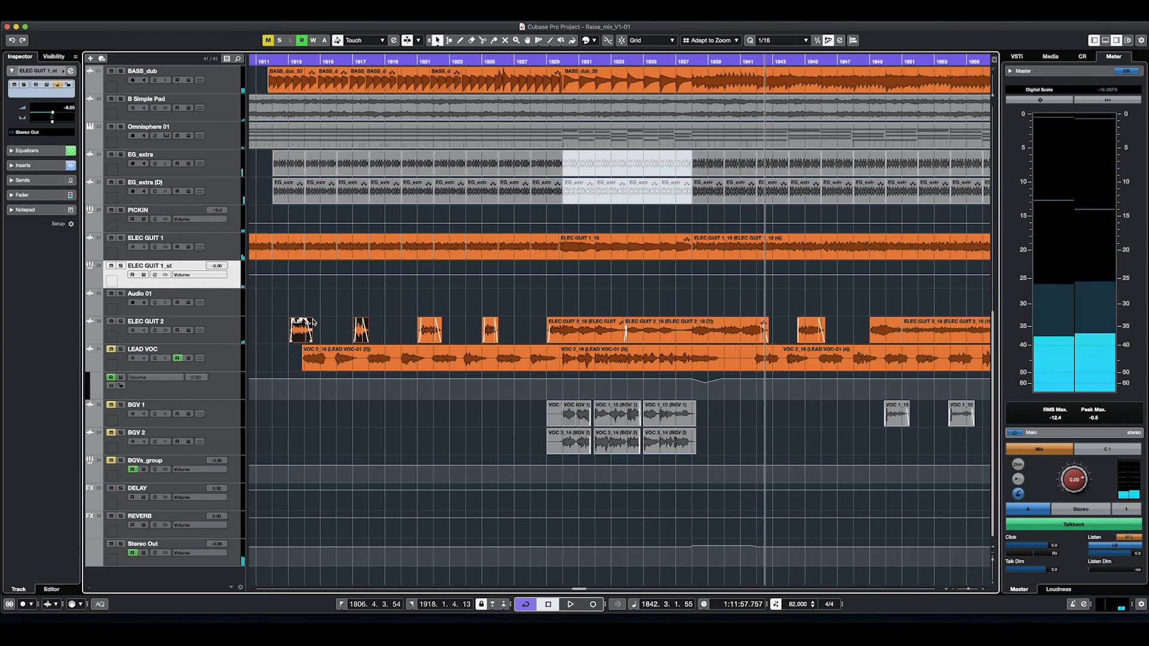
# Step: Place the playhead just before bar 1812 and enlarge the track heights
pyautogui.scroll(-3, 459, 291)
pyautogui.hscroll(-3, 459, 290)
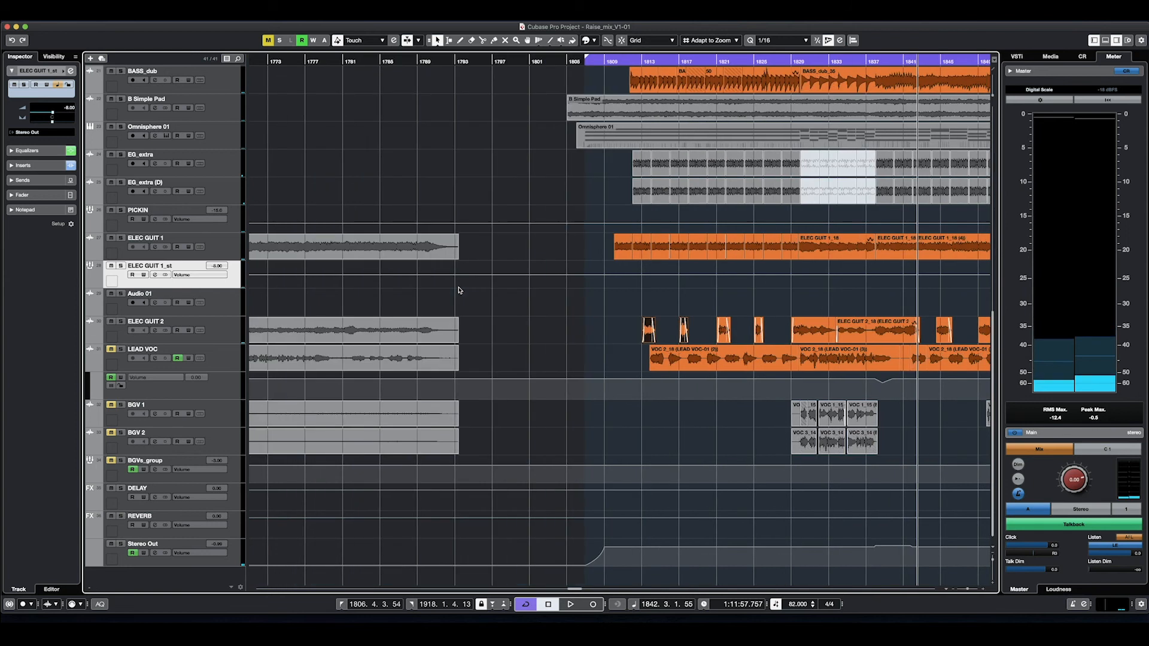
pyautogui.click(484, 61)
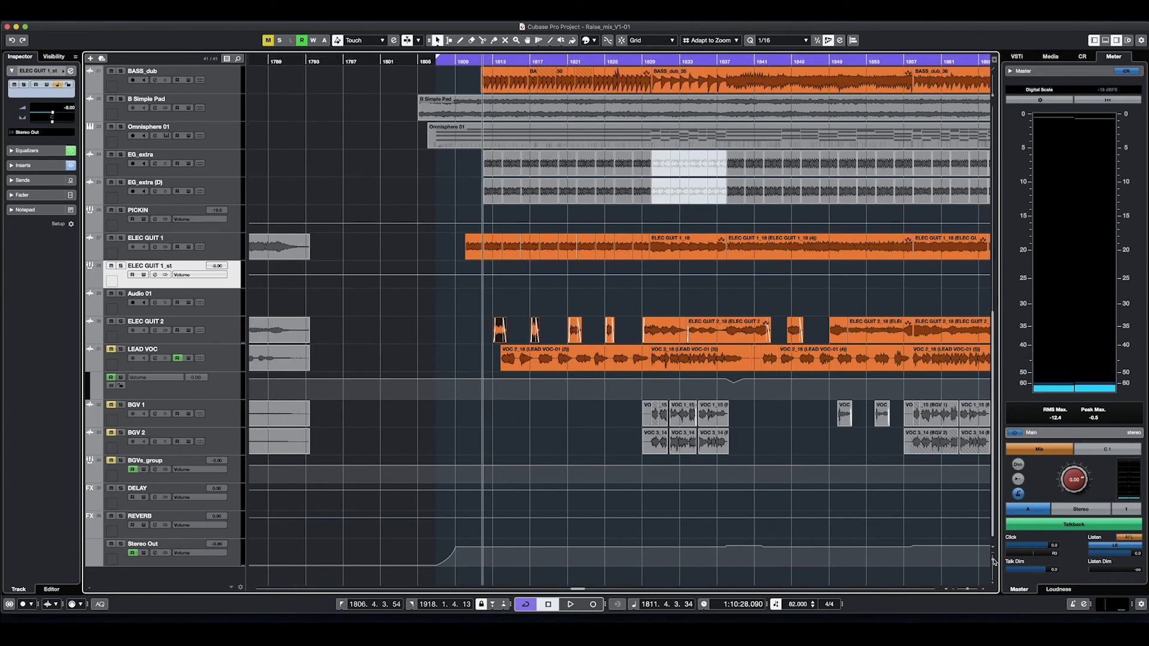
pyautogui.moveTo(994, 561); pyautogui.dragTo(993, 565)
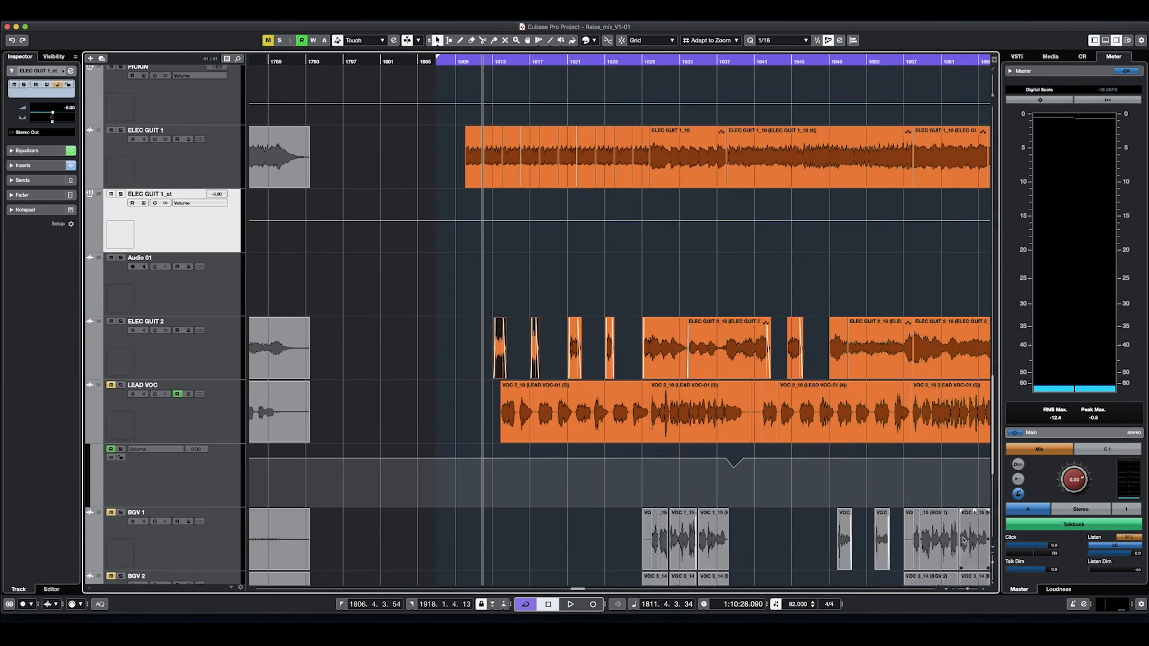
# Step: Solo ELEC GUIT 1 and play it briefly from just before bar 1812
pyautogui.scroll(5, 600, 287)
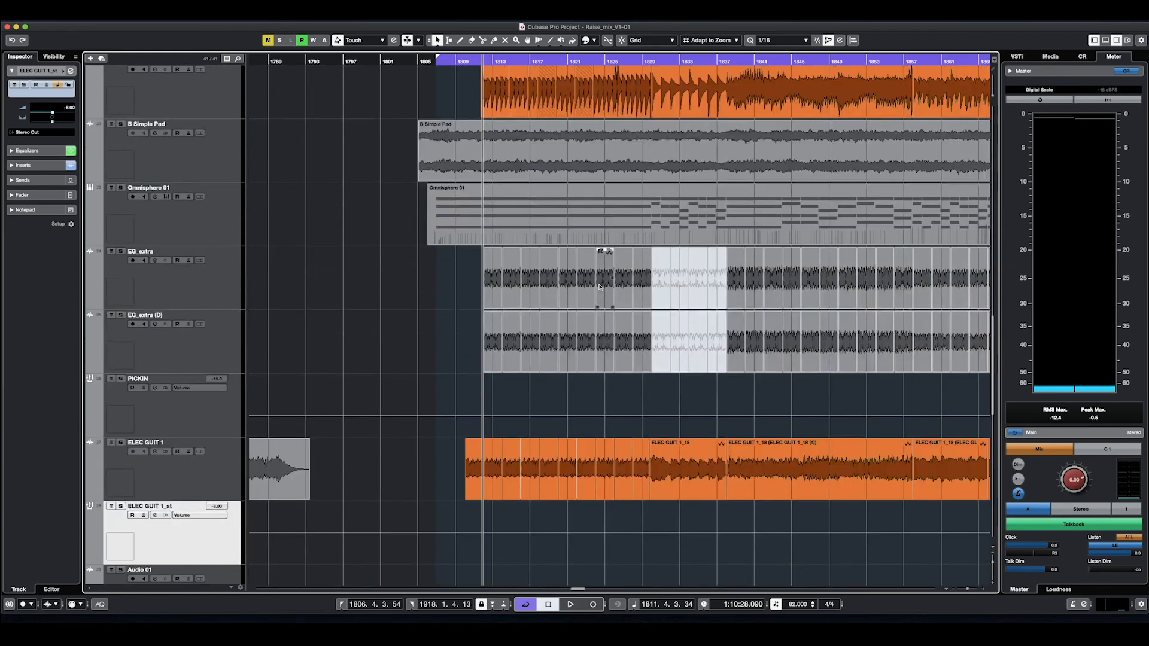
pyautogui.scroll(-2, 600, 288)
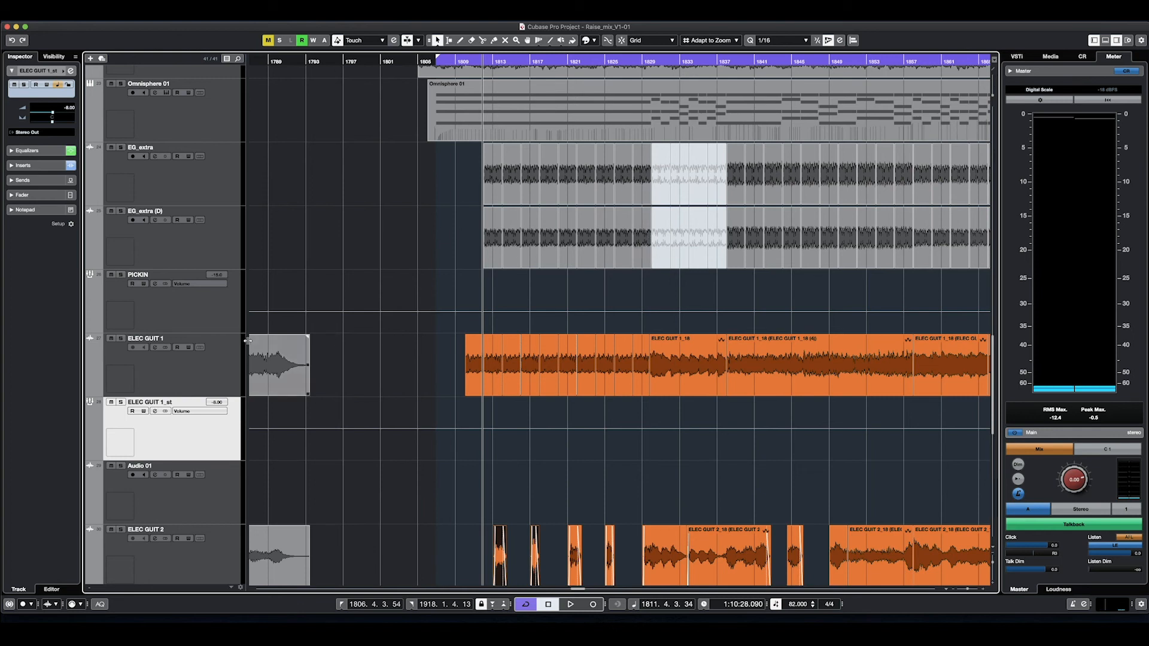
pyautogui.click(122, 339)
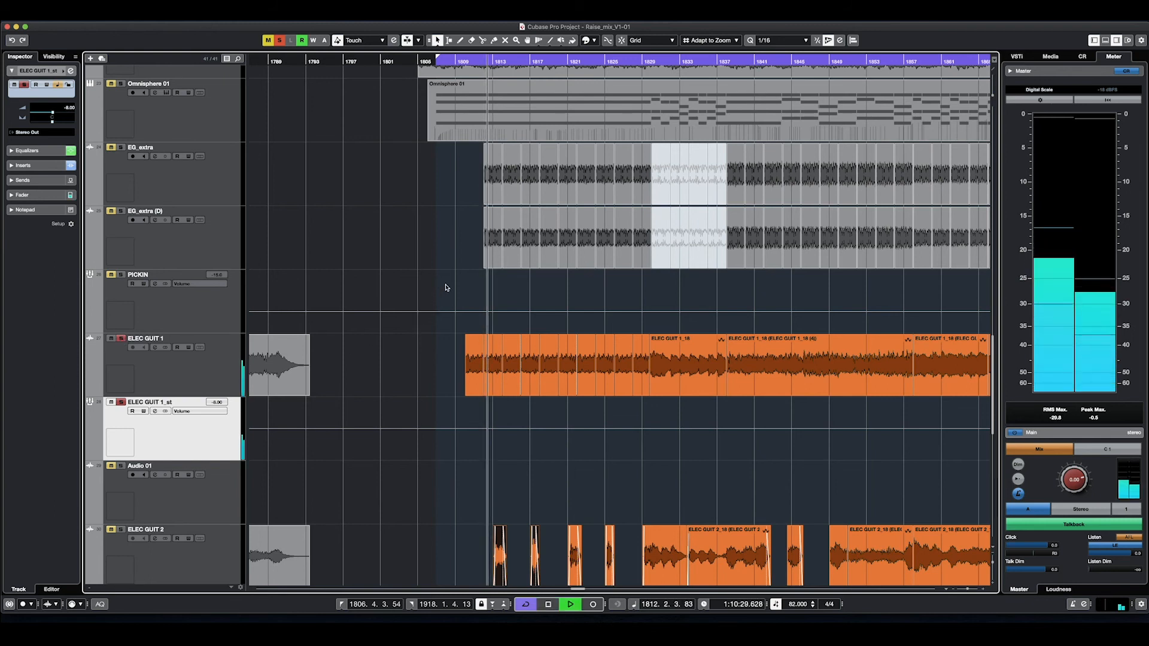
pyautogui.press('space')
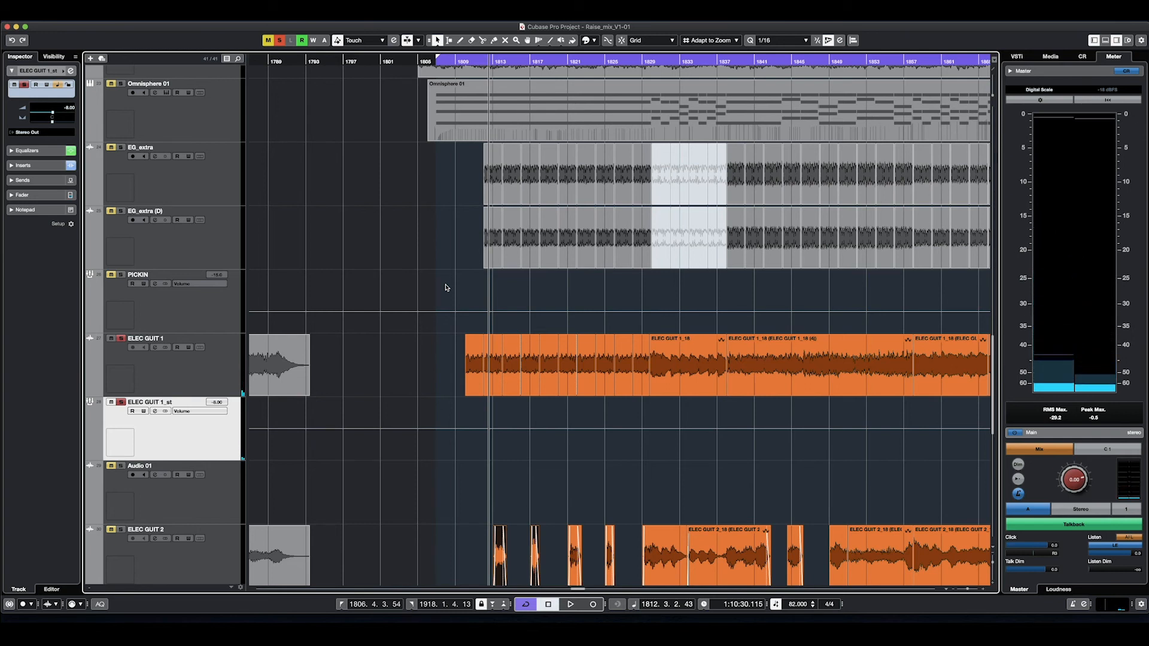
# Step: Clear all solos, solo the PICKIN group with its EG_extra tracks, and play them from just before bar 1812
pyautogui.click(280, 42)
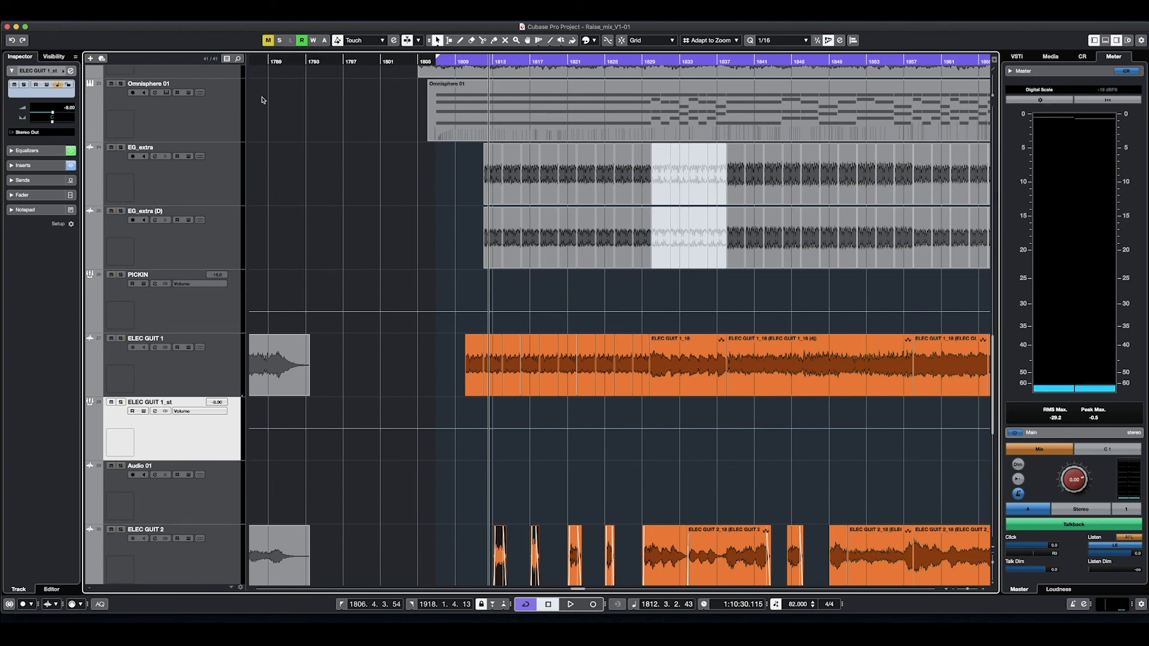
pyautogui.click(121, 276)
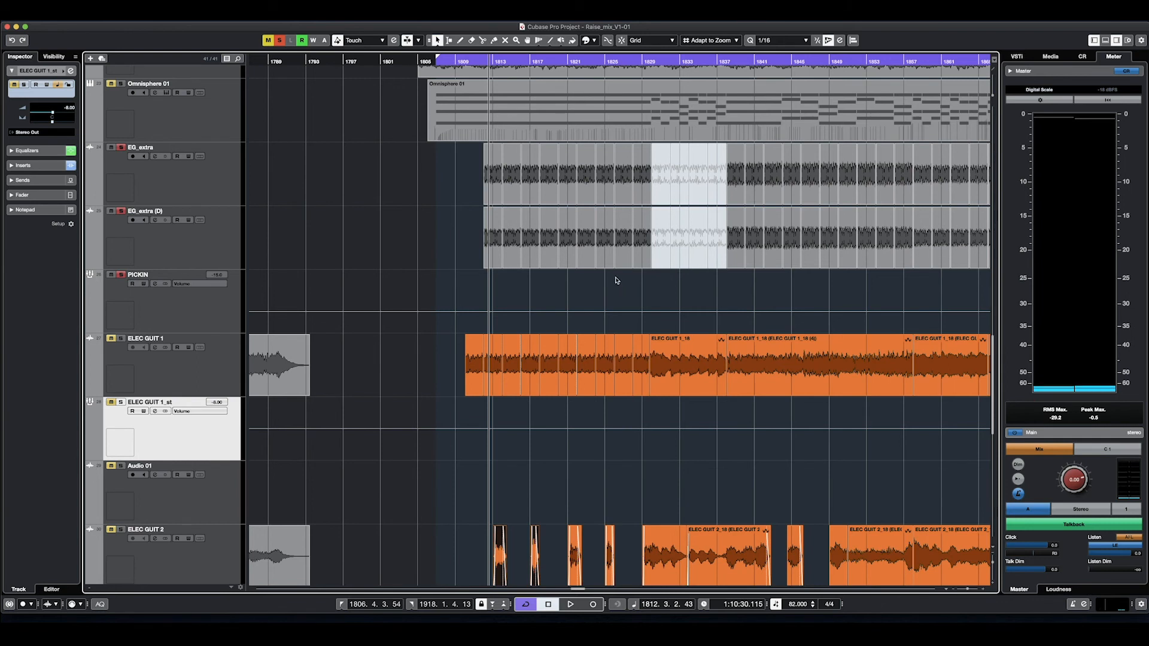
pyautogui.click(481, 62)
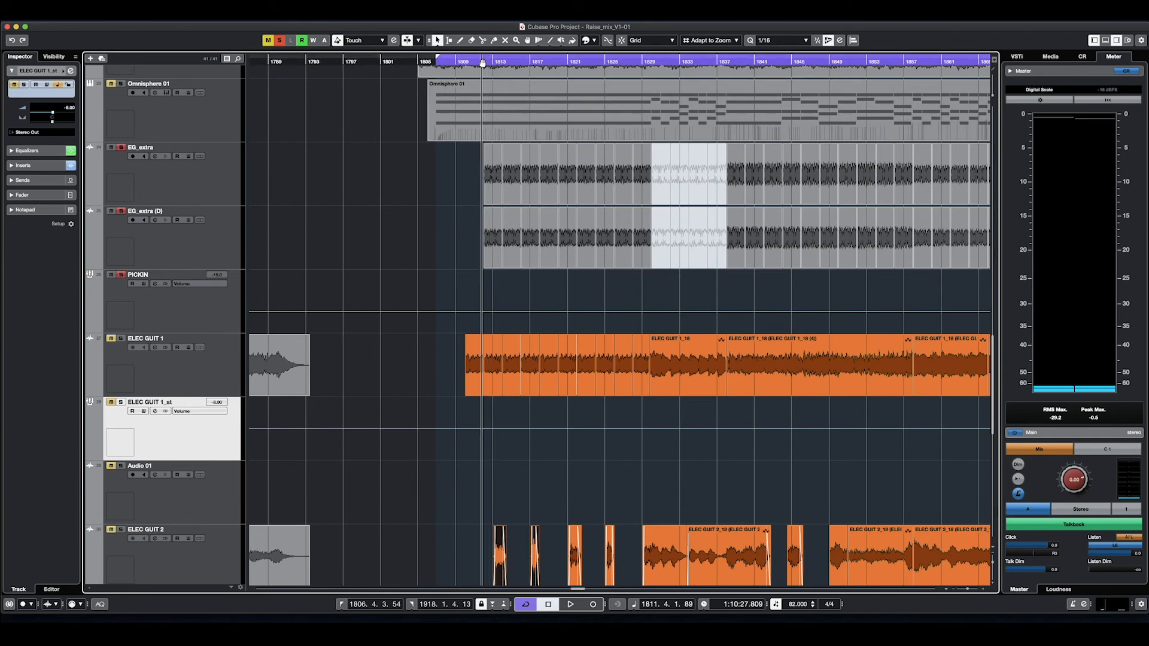
pyautogui.click(477, 61)
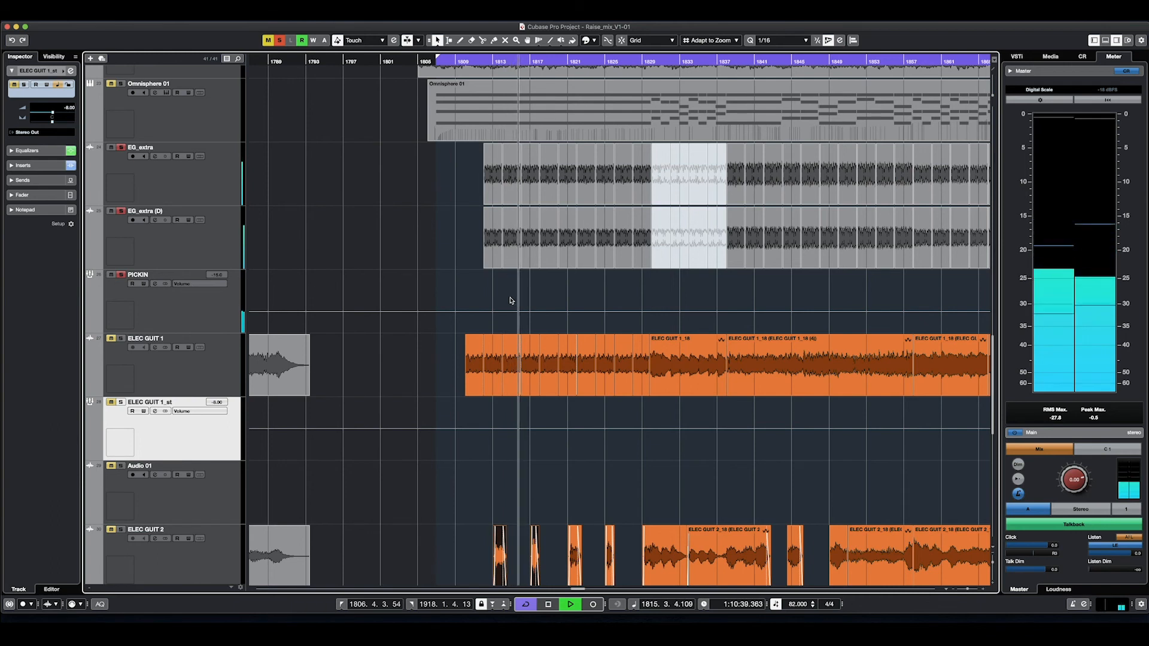
pyautogui.press('space')
# Step: Add ELEC GUIT 1 to the soloed PICKIN guitars and play them together from about bar 1809
pyautogui.click(121, 338)
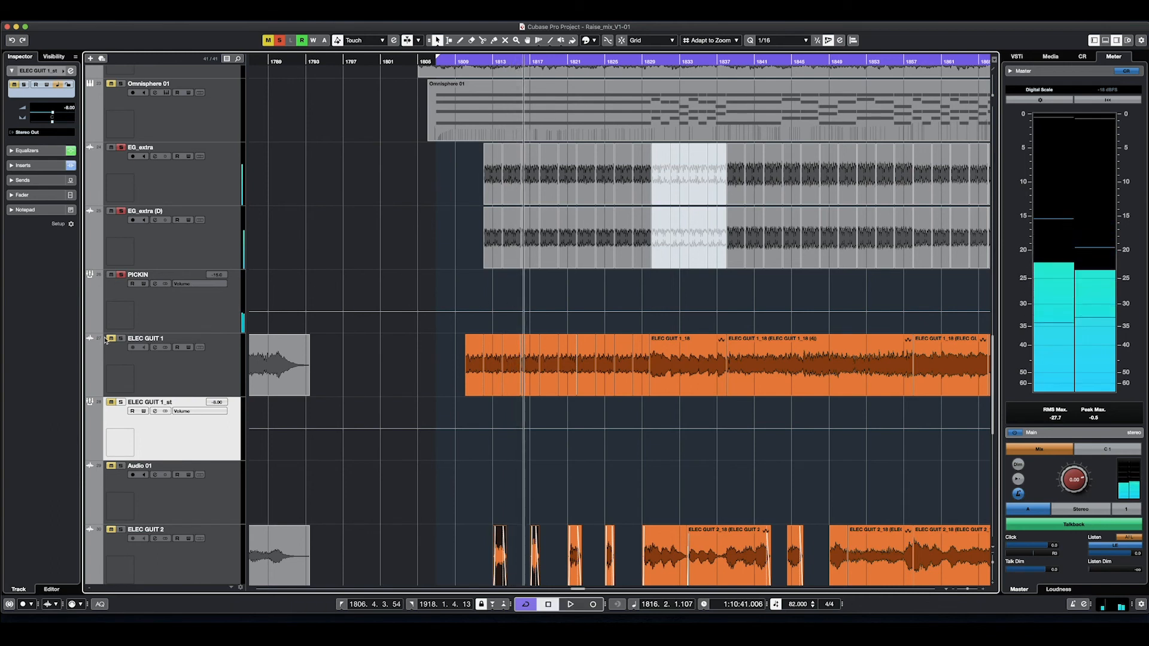
pyautogui.click(481, 63)
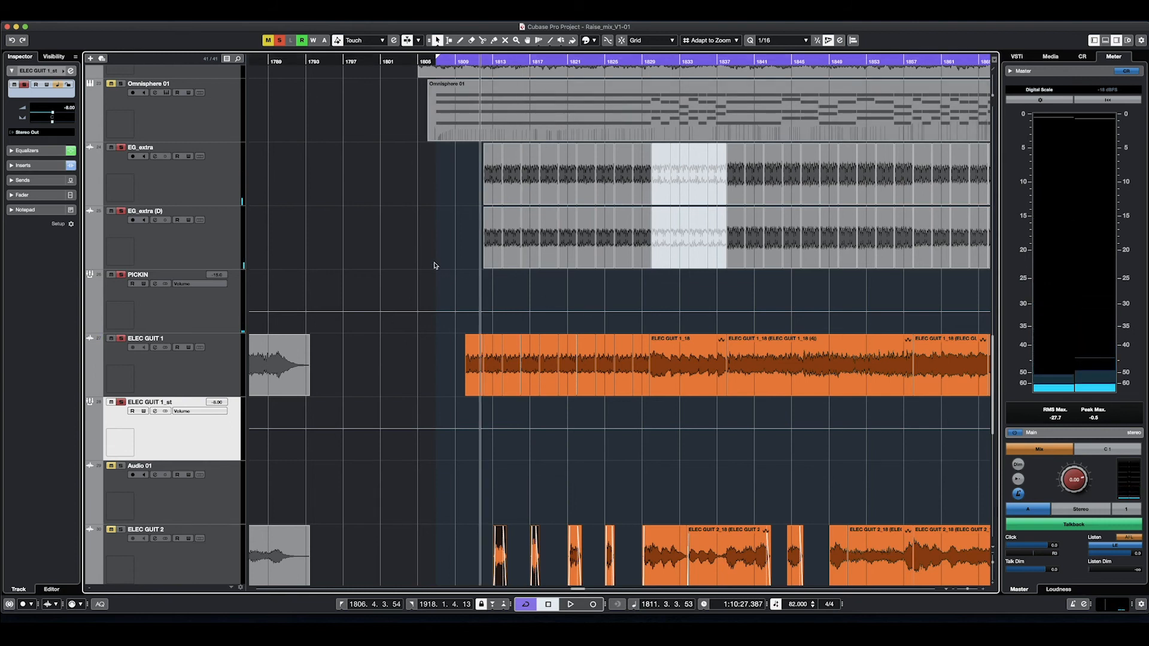
pyautogui.moveTo(464, 63)
pyautogui.mouseDown()
pyautogui.moveTo(492, 63)
pyautogui.moveTo(462, 68)
pyautogui.mouseUp()
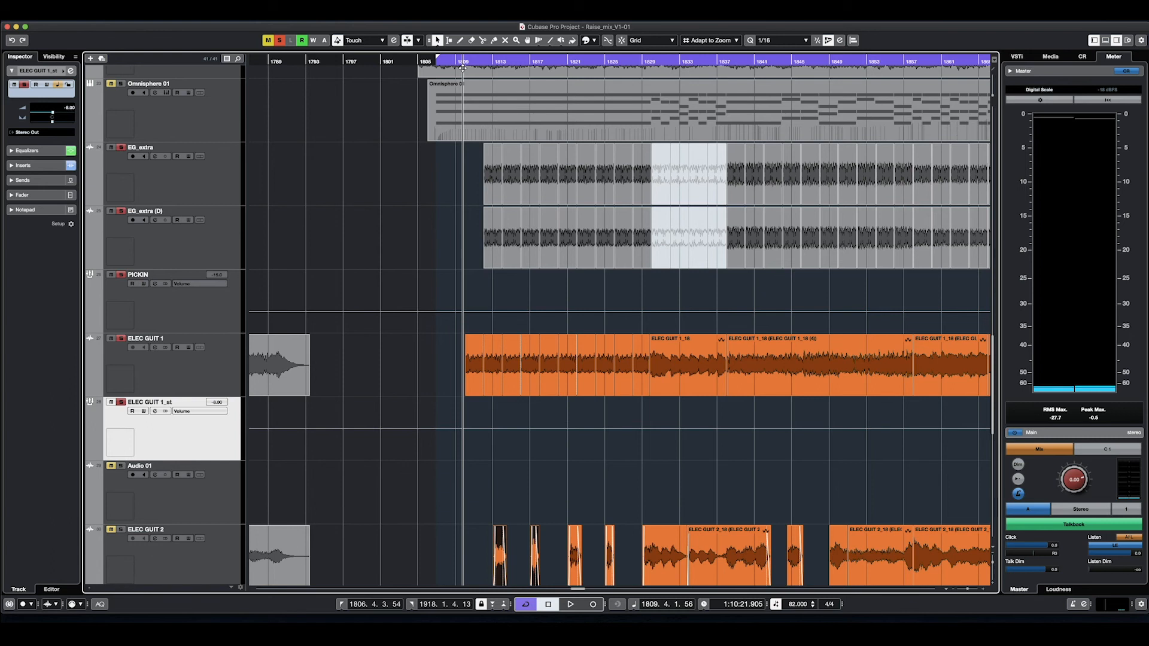
pyautogui.press('space')
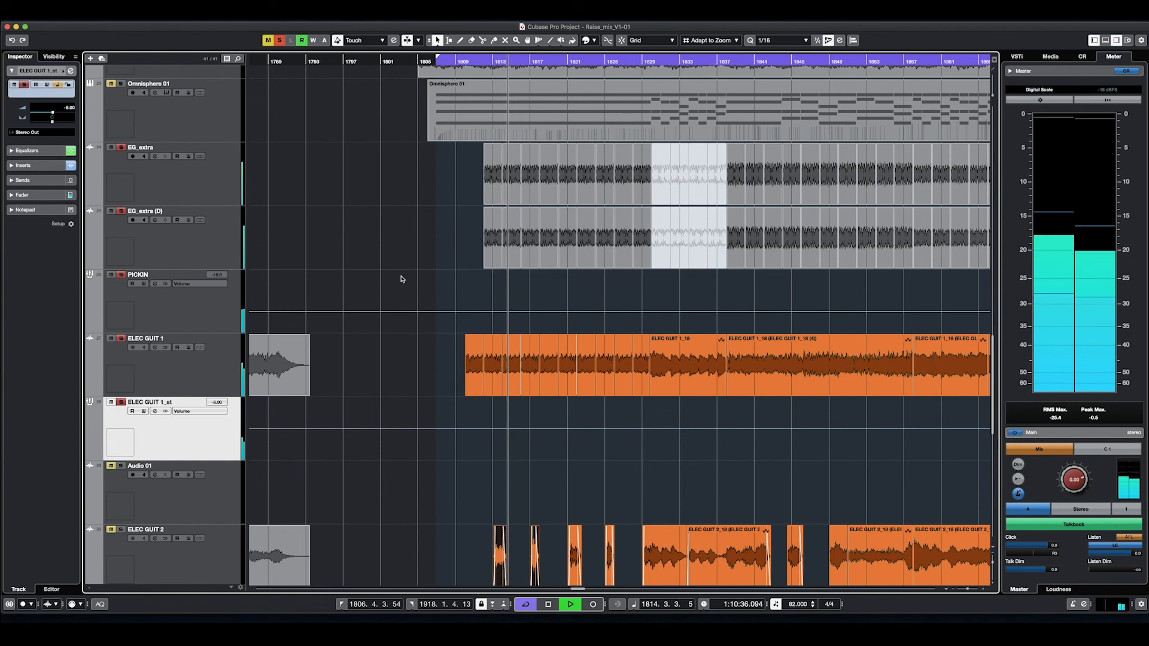
pyautogui.press('space')
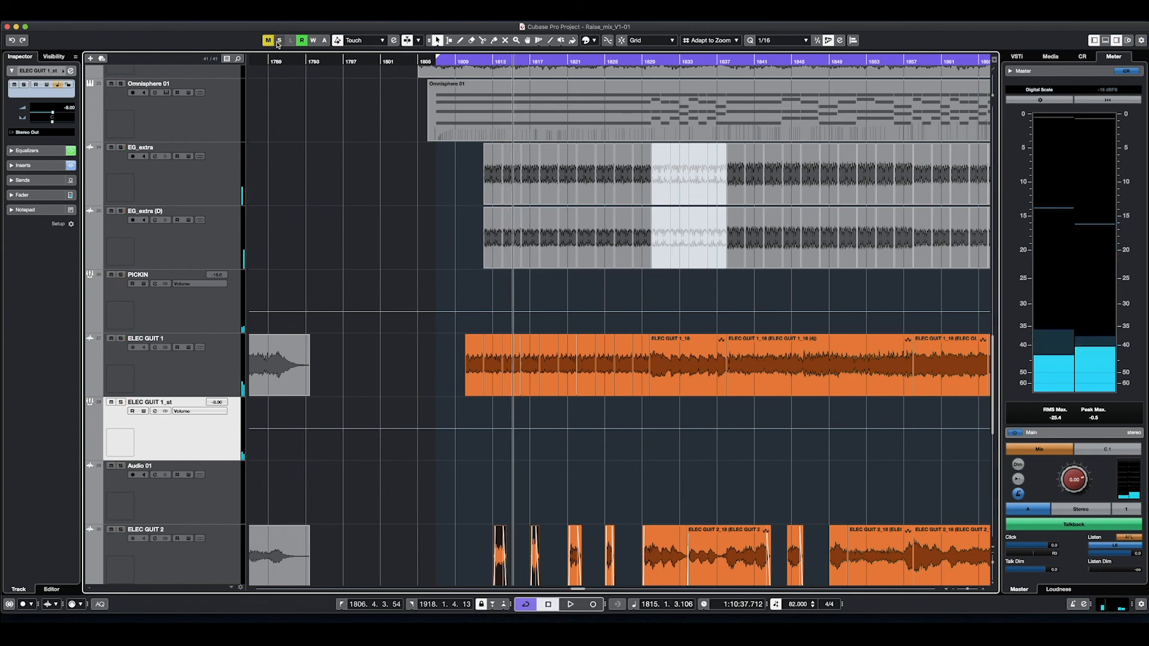
# Step: Examine the channel settings of EG_extra and EG_extra (D), including their panning and levels, and close them
pyautogui.click(155, 156)
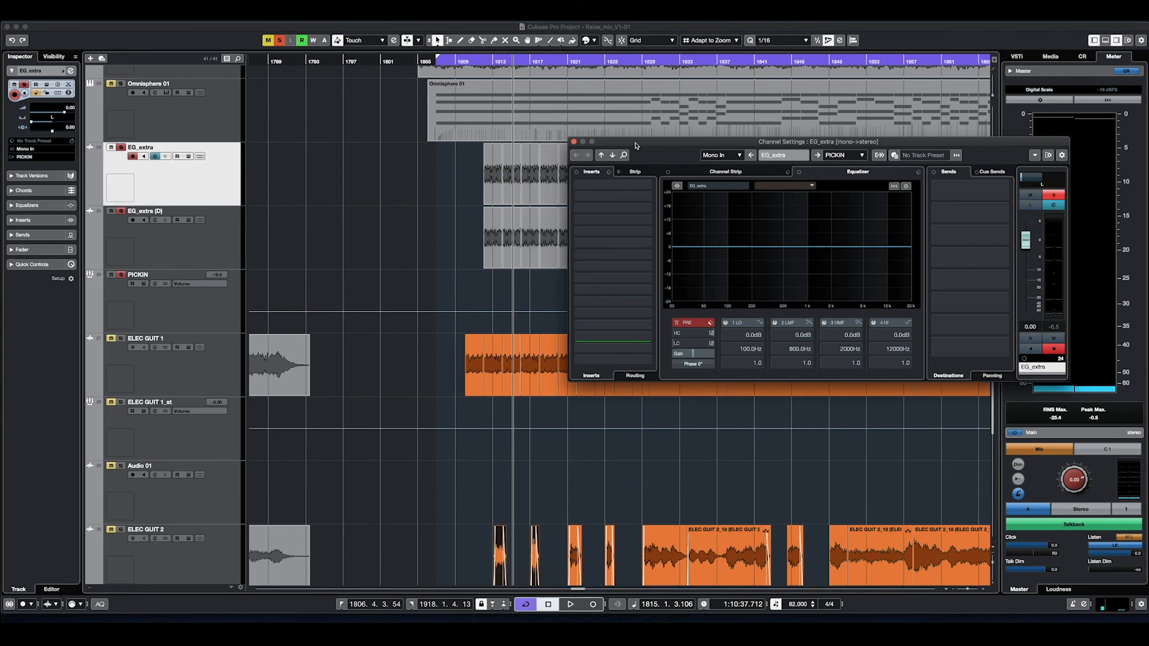
pyautogui.moveTo(636, 145); pyautogui.dragTo(524, 230)
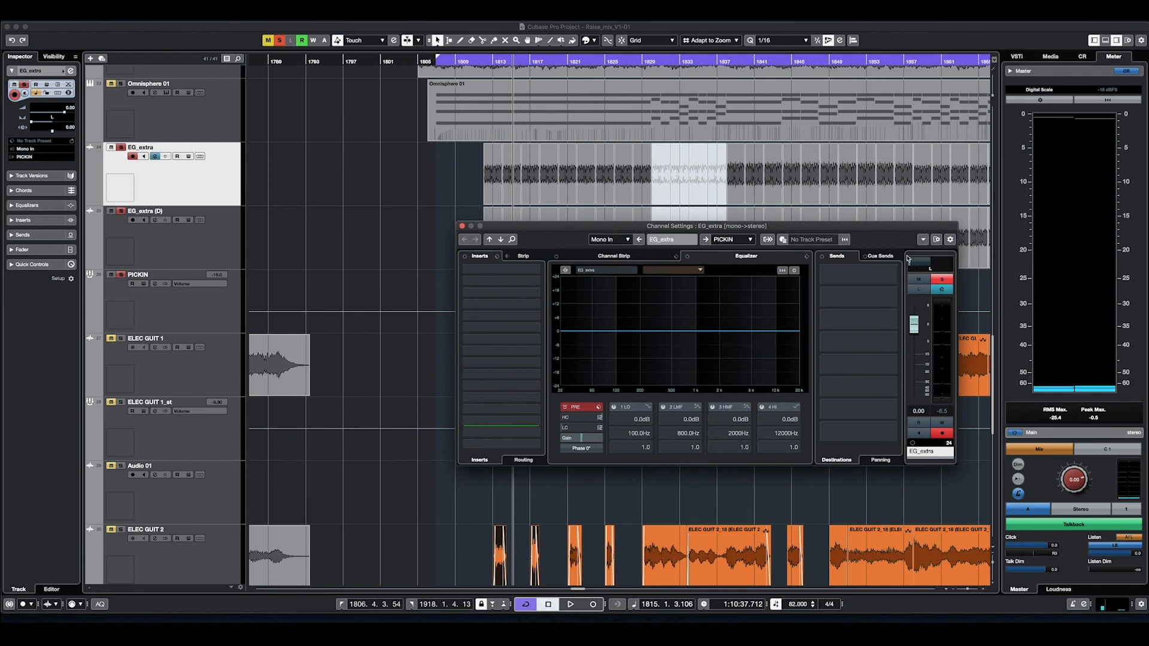
pyautogui.click(182, 260)
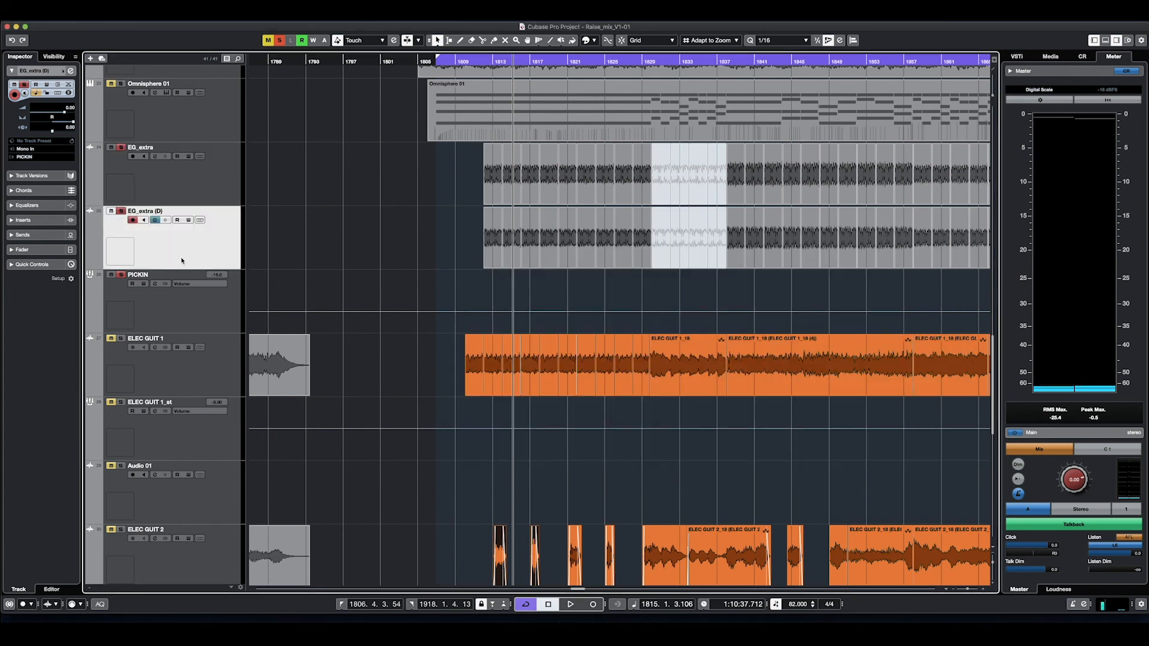
pyautogui.click(155, 221)
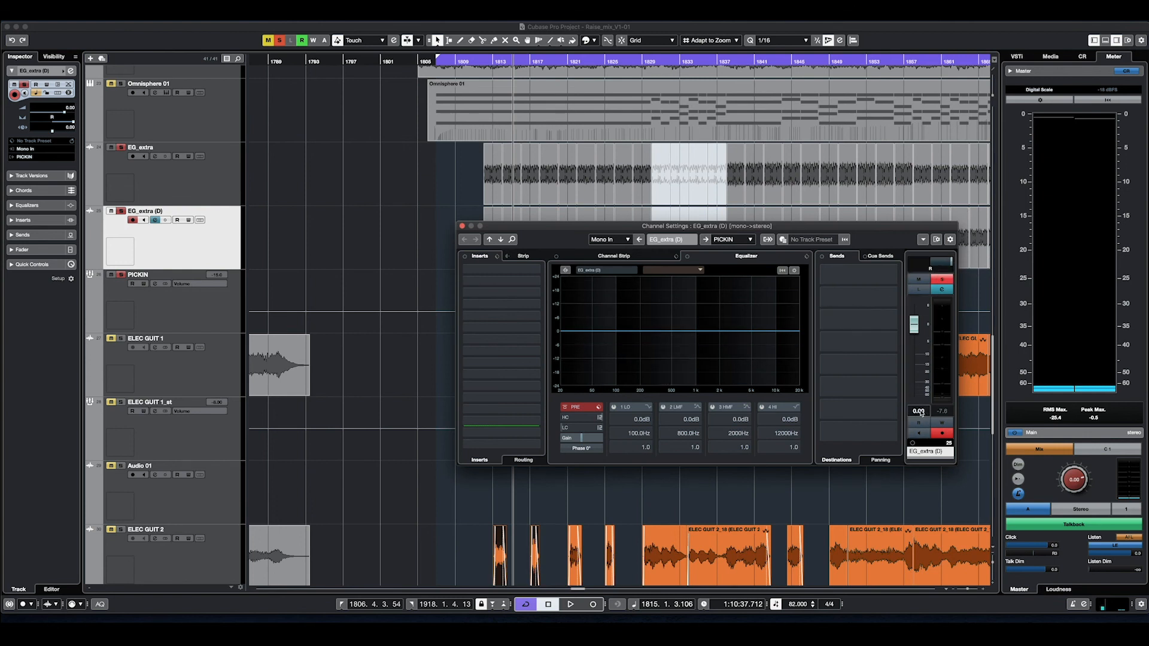
pyautogui.click(463, 226)
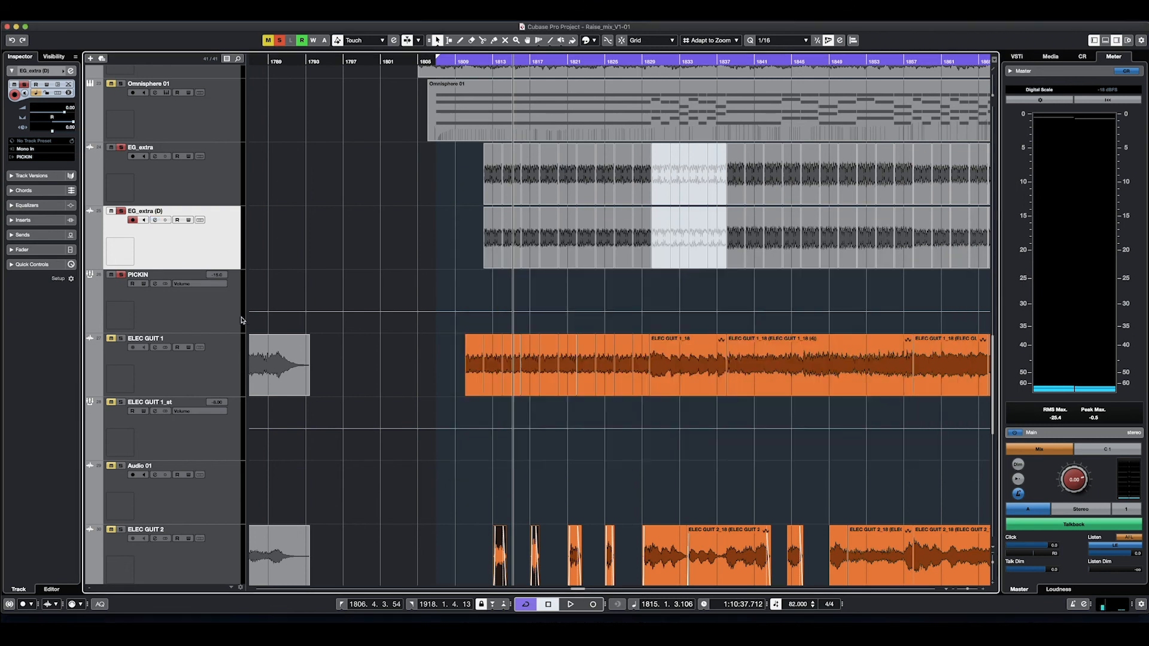
# Step: Open the PICKIN group's channel settings and compare its sound with the equalizer bypassed and active during playback
pyautogui.click(194, 306)
pyautogui.click(157, 285)
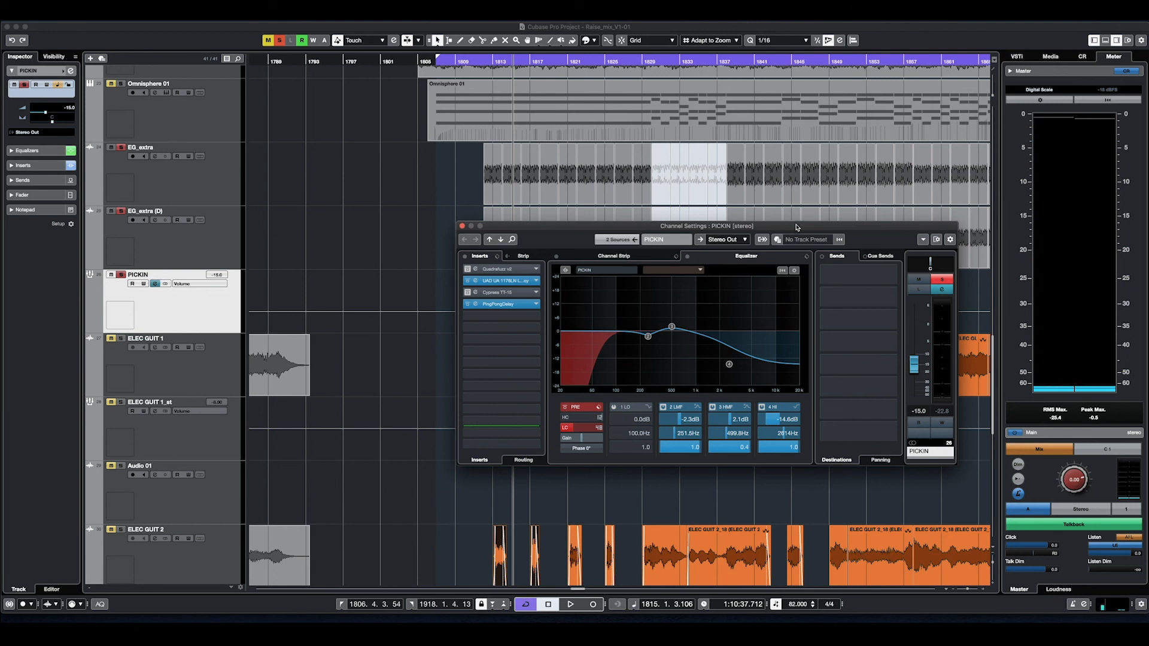
pyautogui.moveTo(797, 227); pyautogui.dragTo(755, 83)
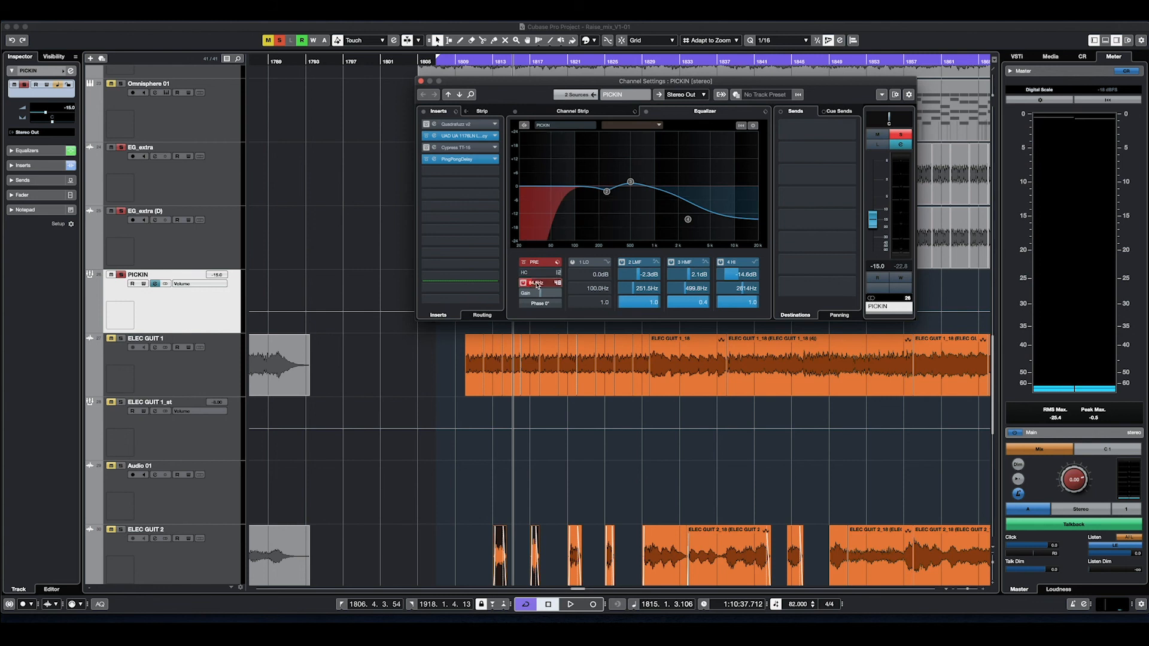
pyautogui.press('space')
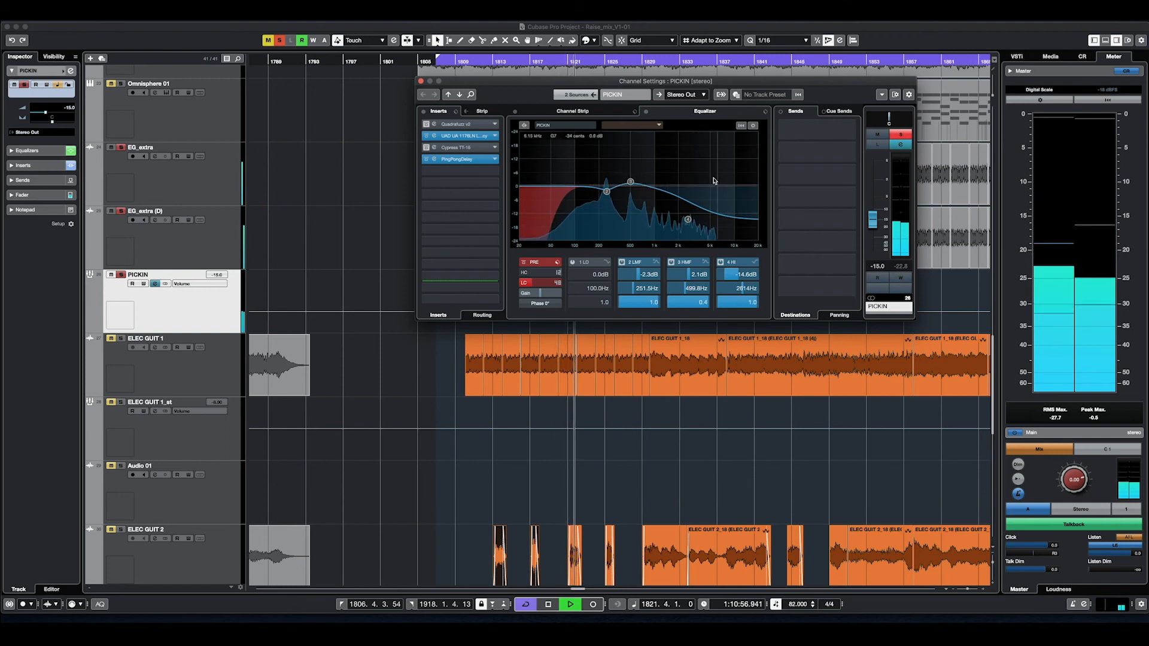
pyautogui.click(646, 112)
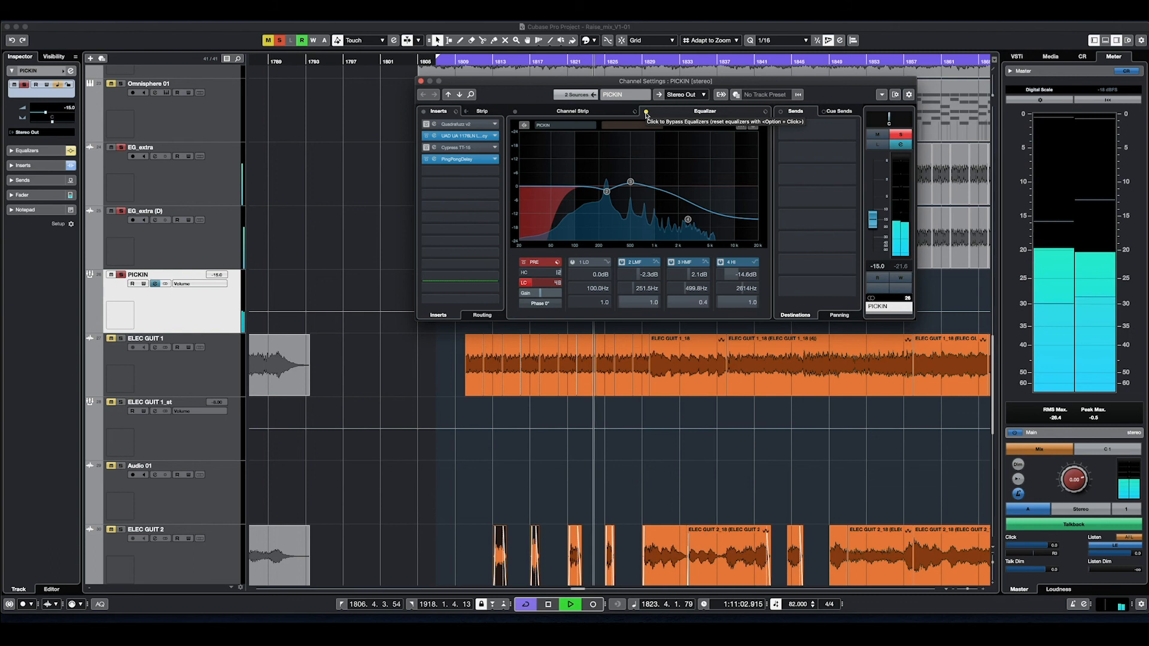
pyautogui.click(646, 113)
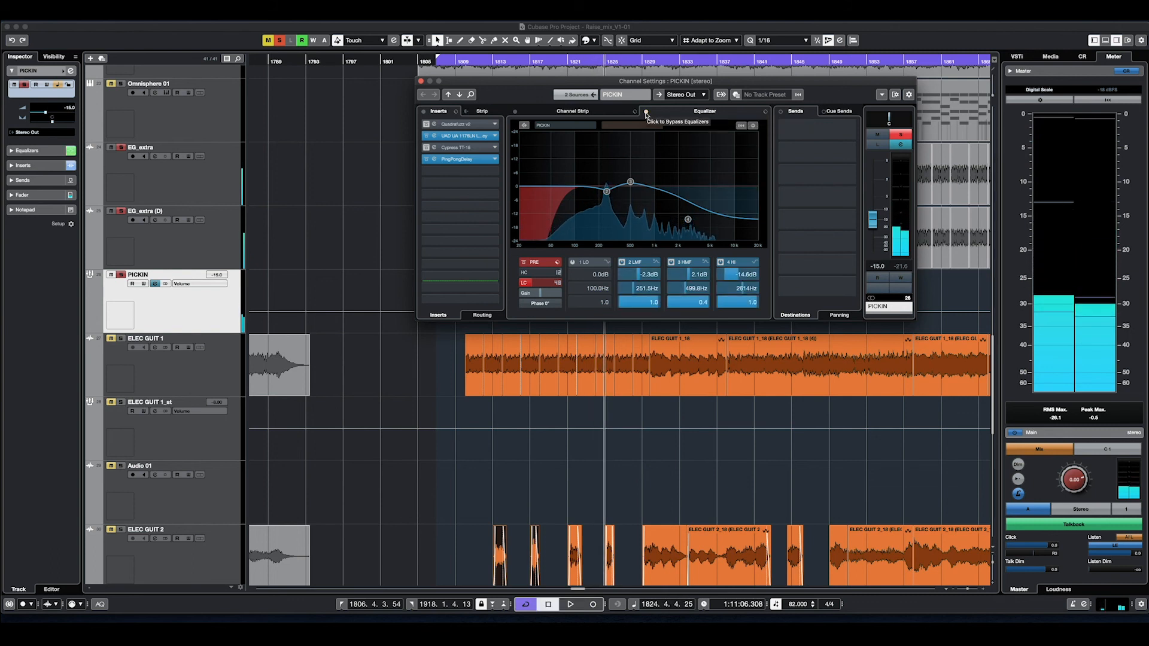
# Step: Review the UAD UA 1176LN compressor insert on PICKIN during playback and close the plug-in
pyautogui.click(473, 137)
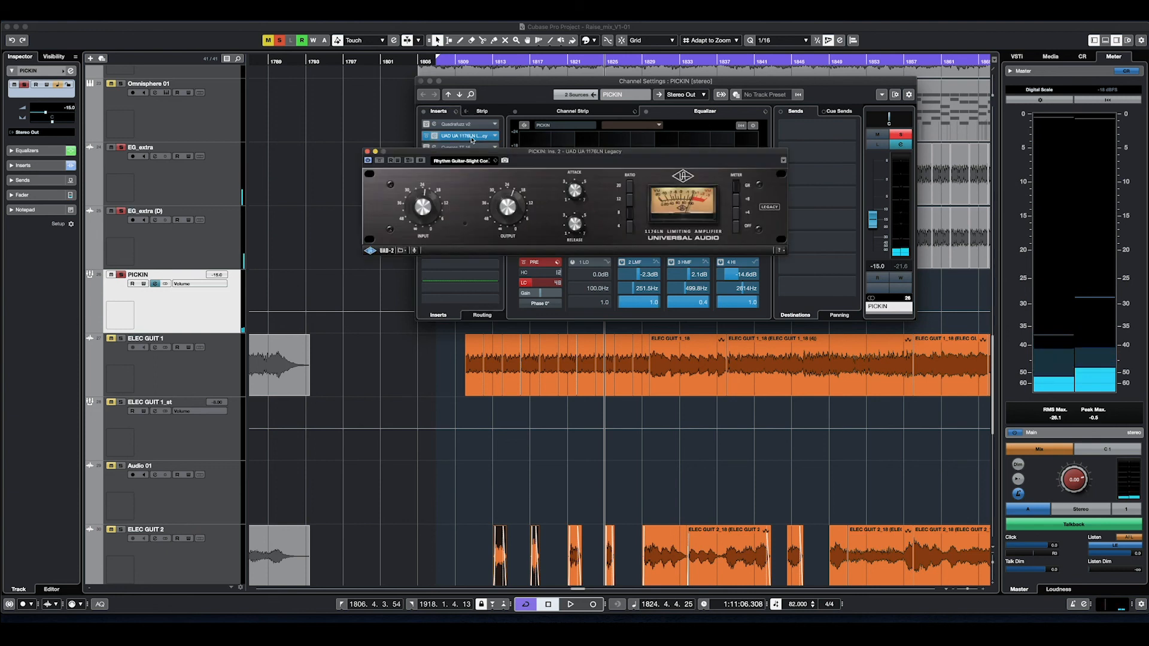
pyautogui.press('space')
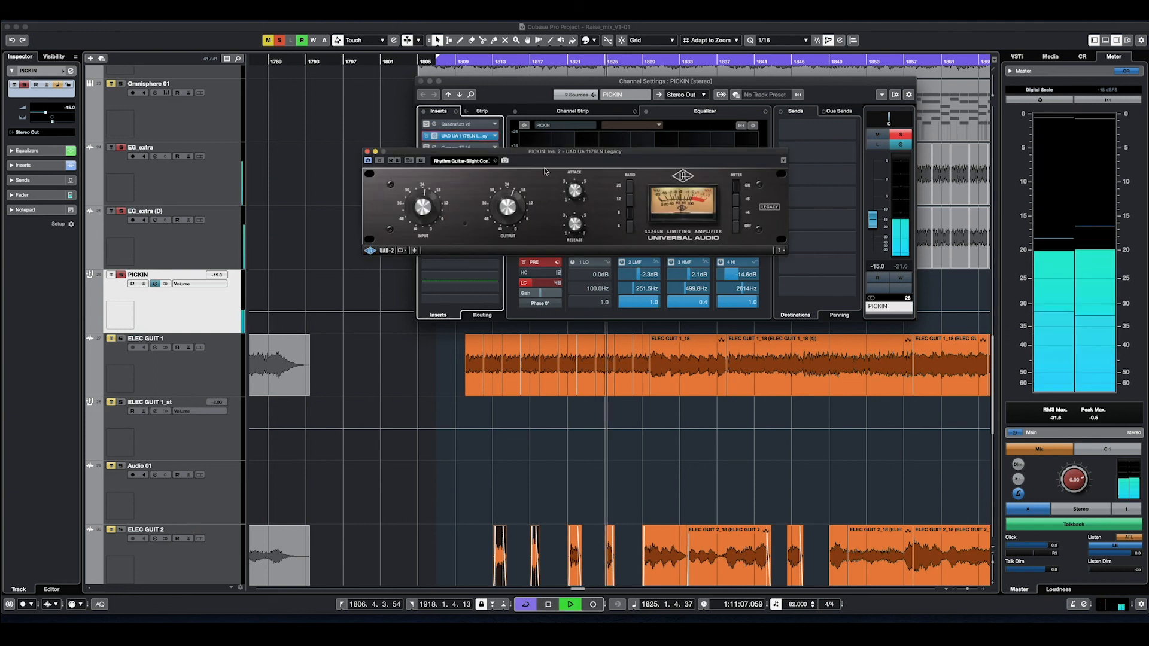
pyautogui.press('space')
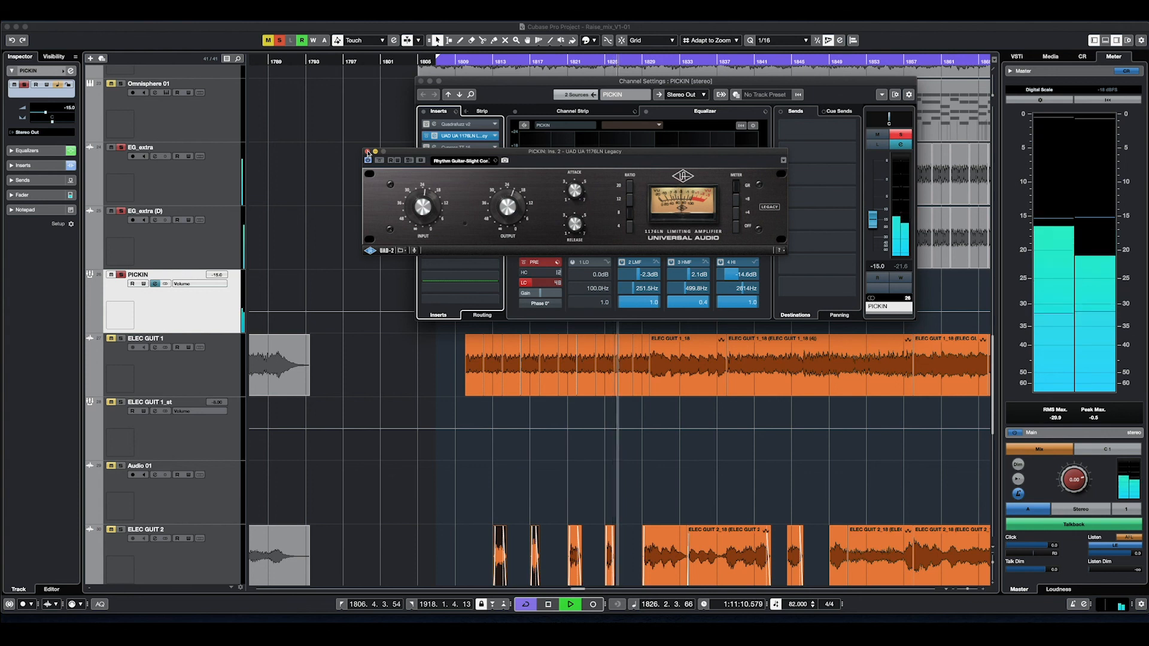
pyautogui.click(367, 152)
pyautogui.press('space')
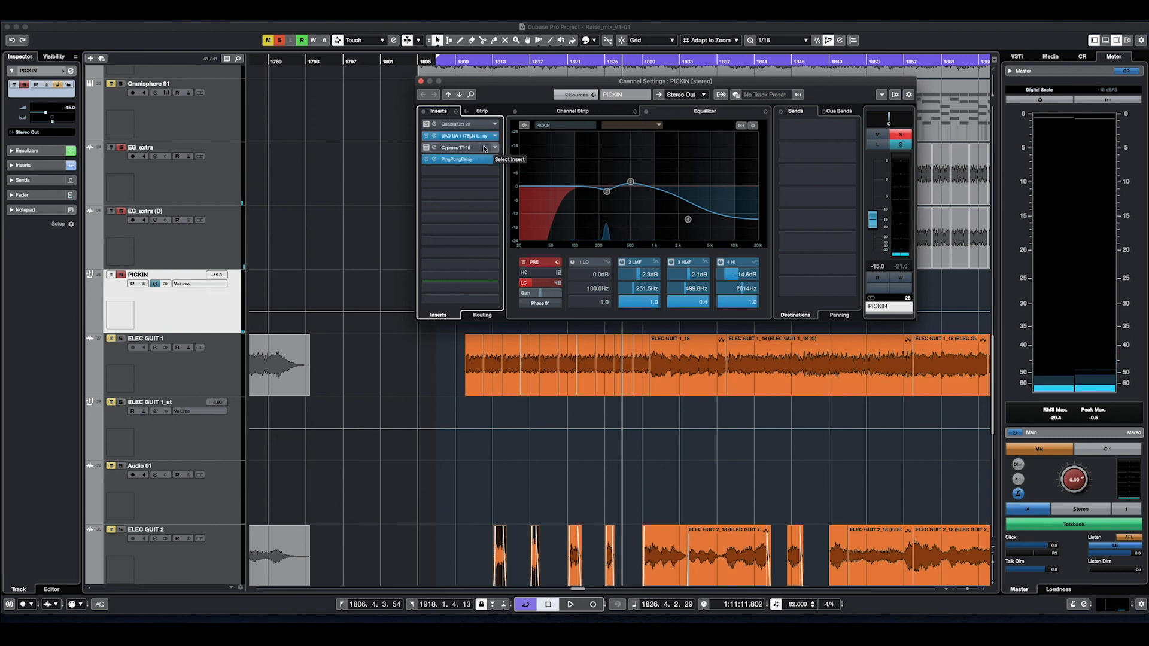
# Step: Audition the PingPongDelay insert on PICKIN, toggling its bypass during playback, and close the channel settings
pyautogui.click(457, 161)
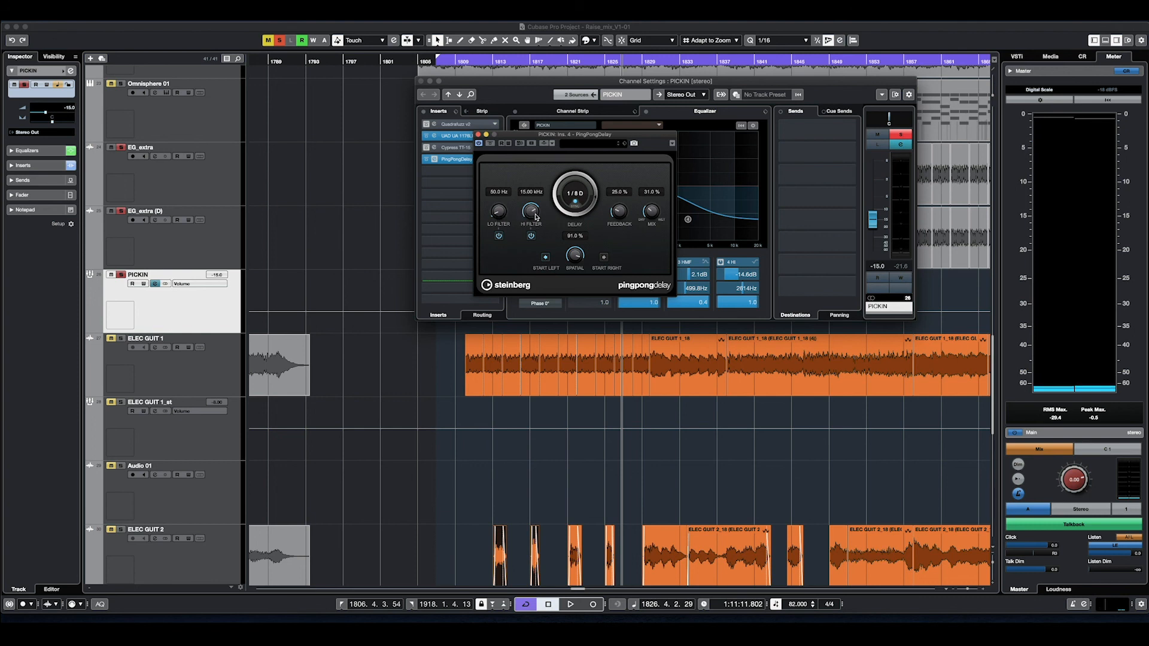
pyautogui.moveTo(530, 138); pyautogui.dragTo(648, 192)
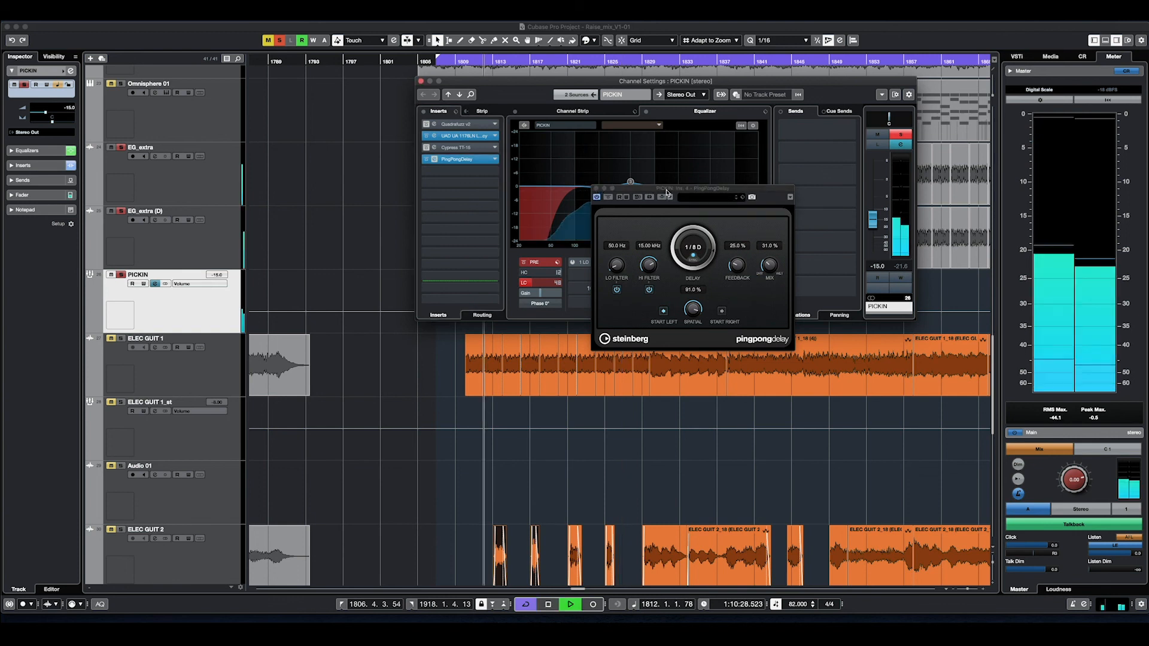
pyautogui.click(597, 198)
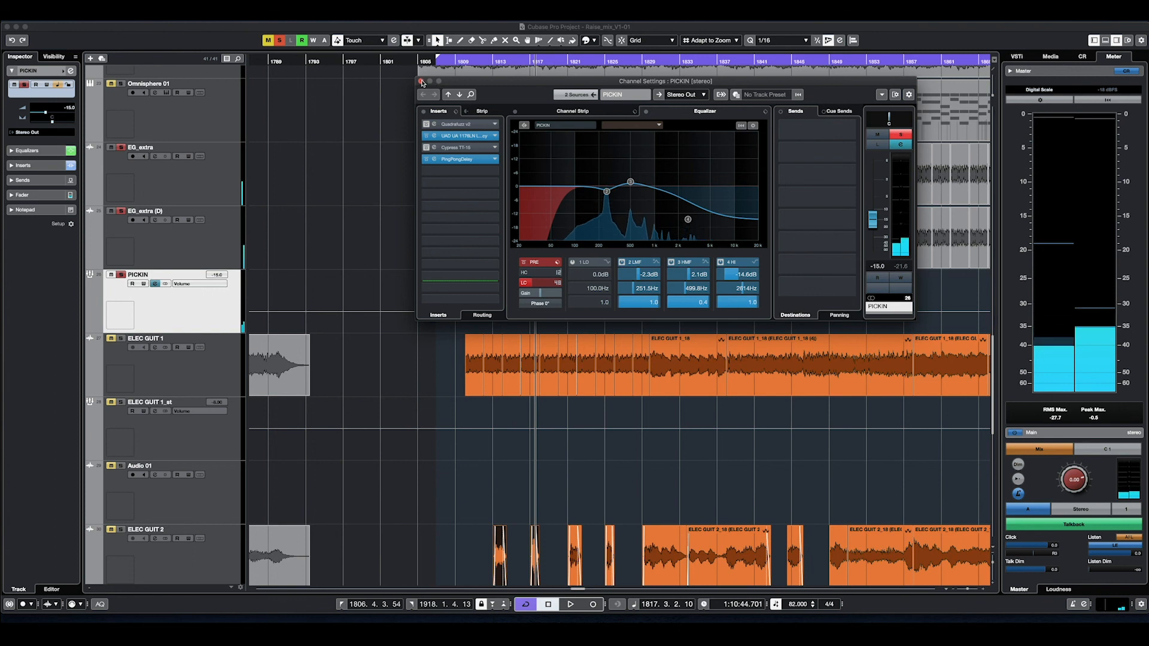
pyautogui.click(421, 81)
# Step: Solo ELEC GUIT 1 and 2 along with PICKIN, place the playhead near bar 1809, and reduce the track heights
pyautogui.click(458, 61)
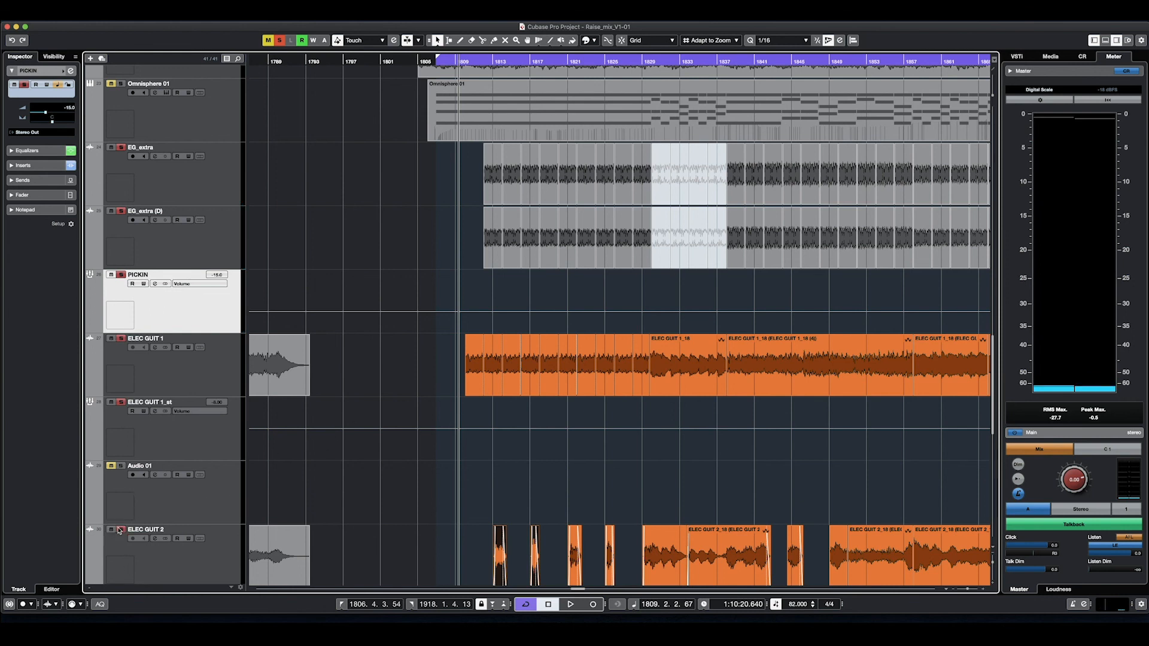
pyautogui.scroll(-5, 601, 461)
pyautogui.scroll(5, 602, 460)
pyautogui.moveTo(992, 565); pyautogui.dragTo(992, 562)
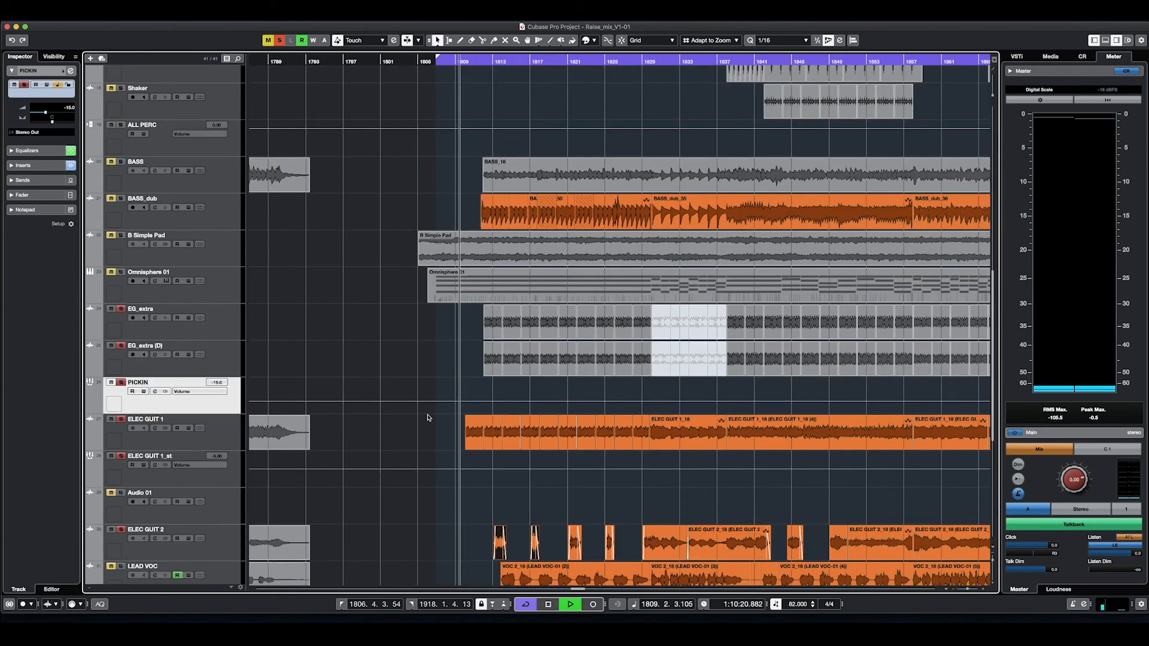
# Step: Listen to all soloed electric guitars together from about bar 1809 while looking over the arrangement
pyautogui.scroll(-6, 397, 403)
pyautogui.scroll(3, 397, 405)
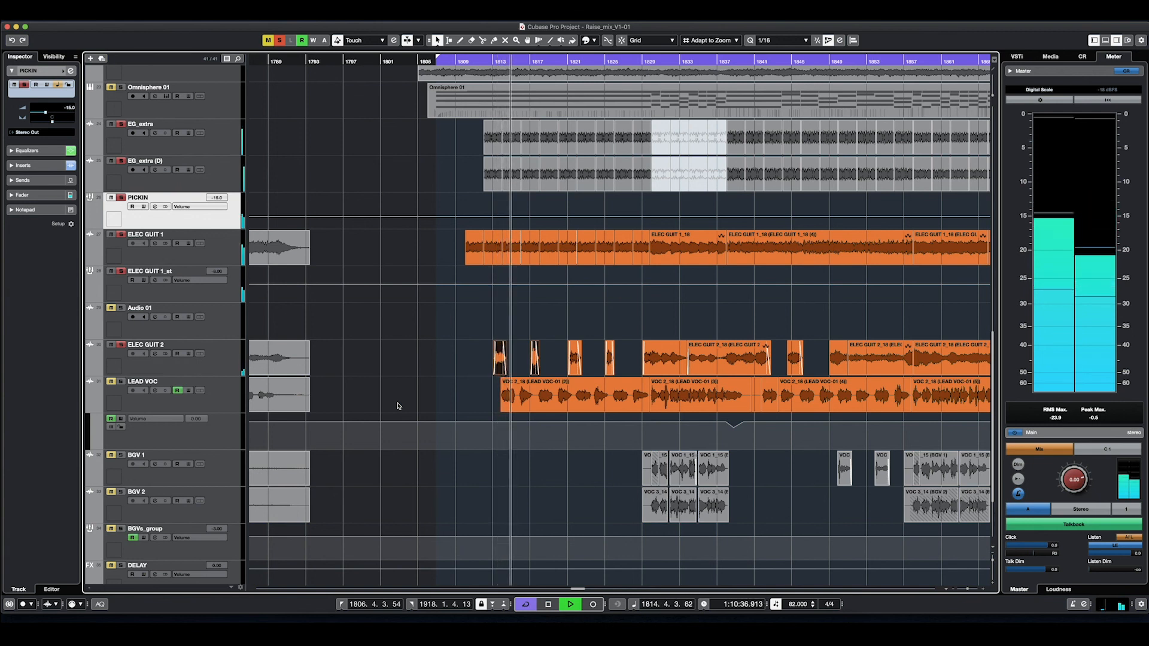
pyautogui.scroll(6, 396, 406)
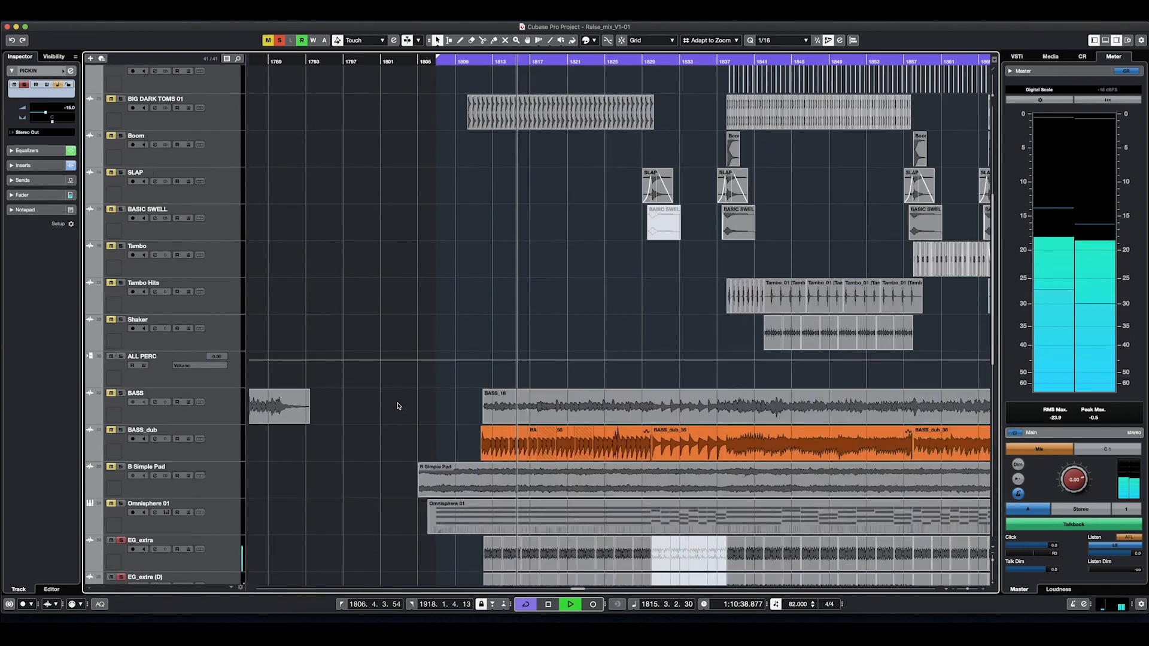
pyautogui.scroll(-3, 396, 406)
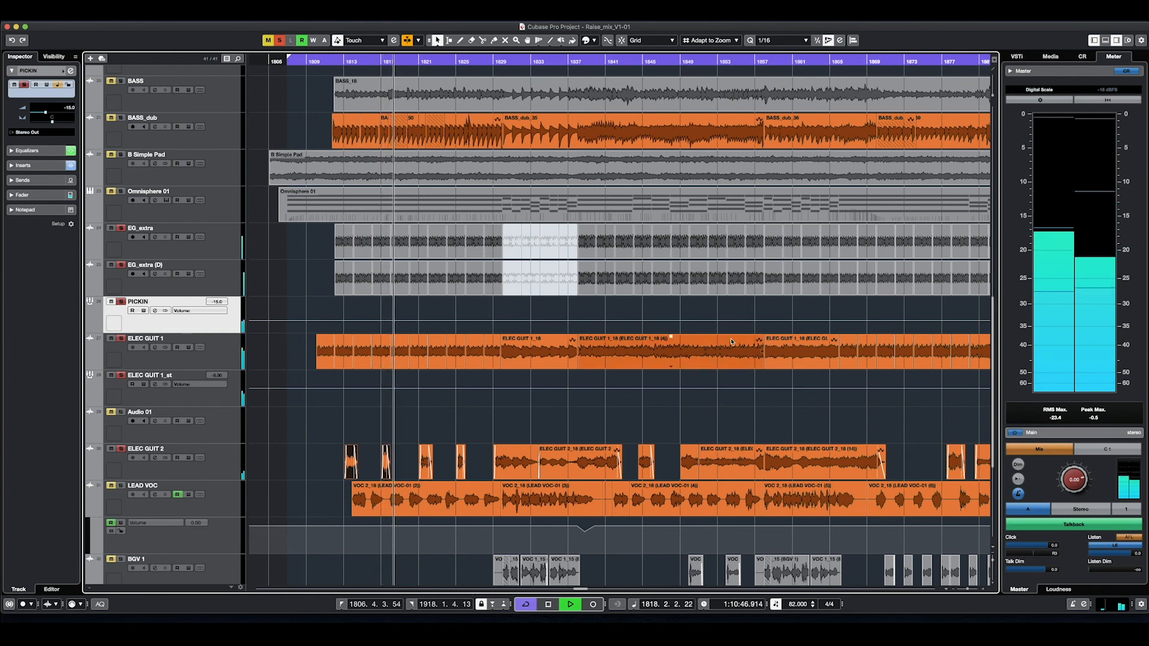
pyautogui.press('space')
# Step: Play the soloed guitars from about bar 1857 and clear all solos
pyautogui.click(761, 62)
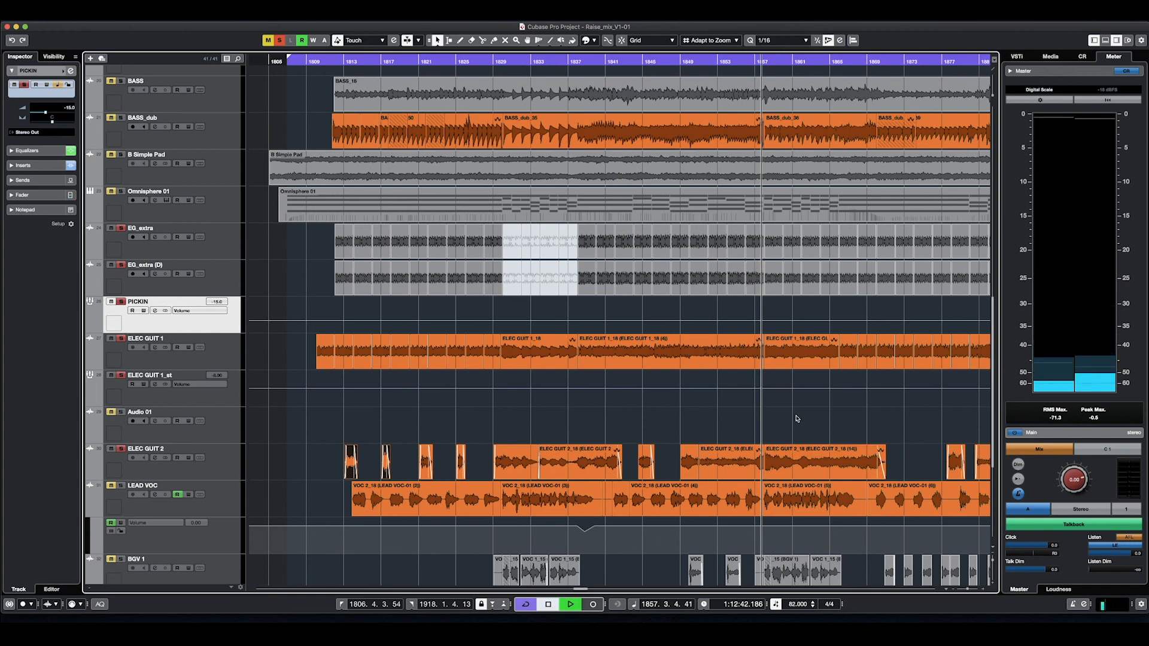
pyautogui.press('space')
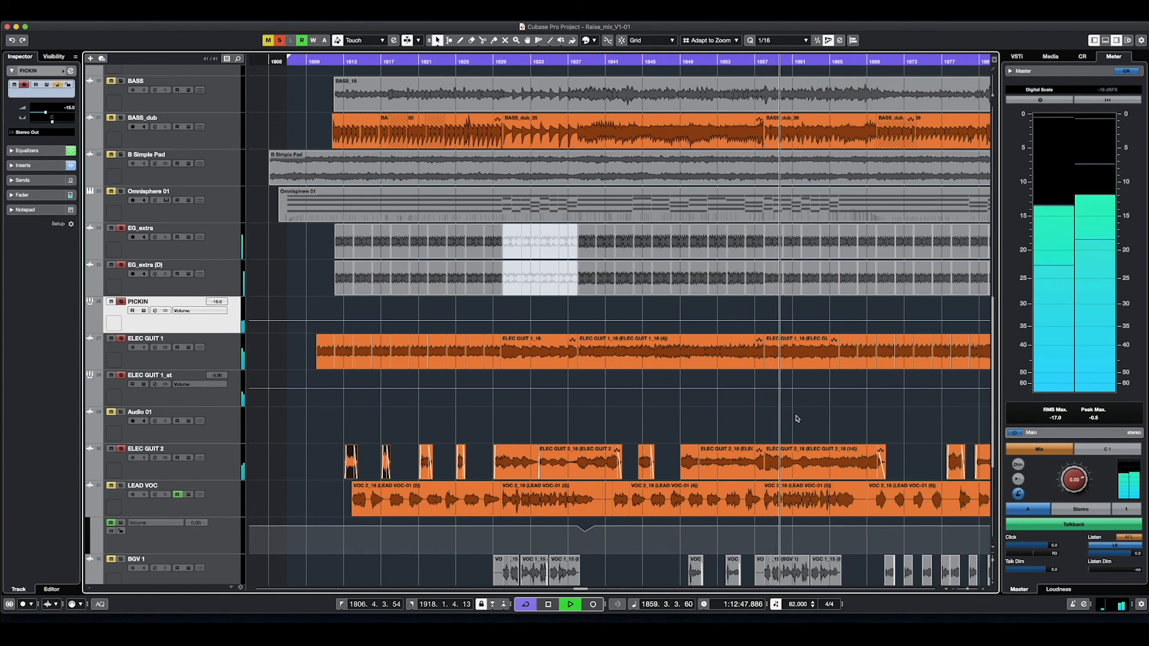
pyautogui.click(280, 41)
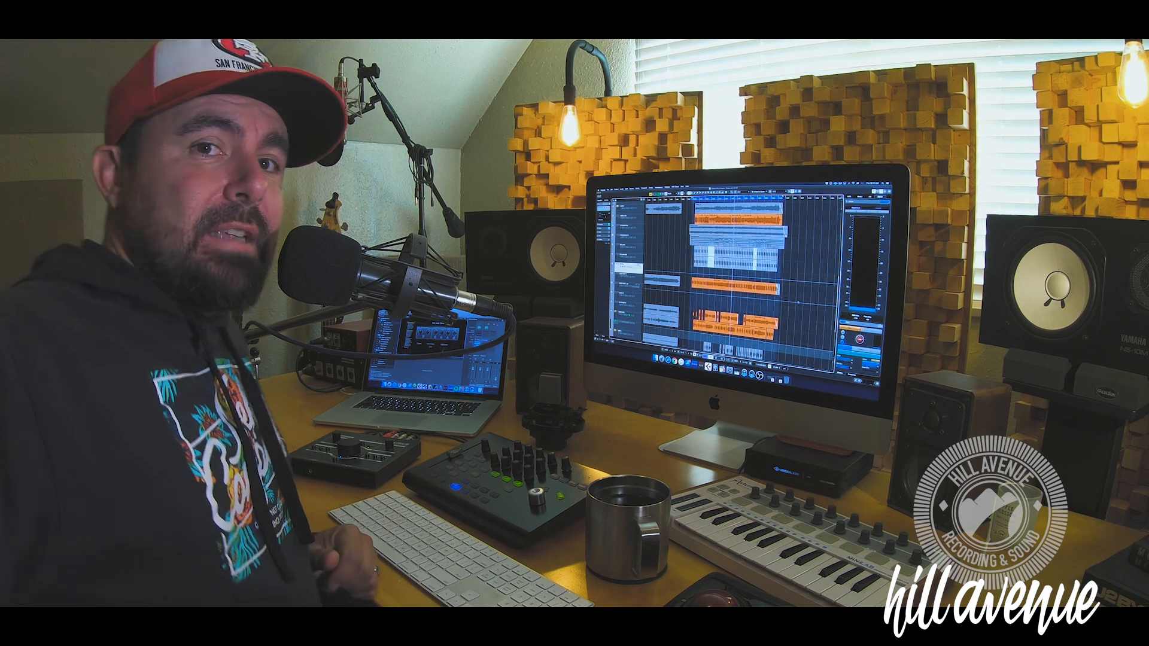